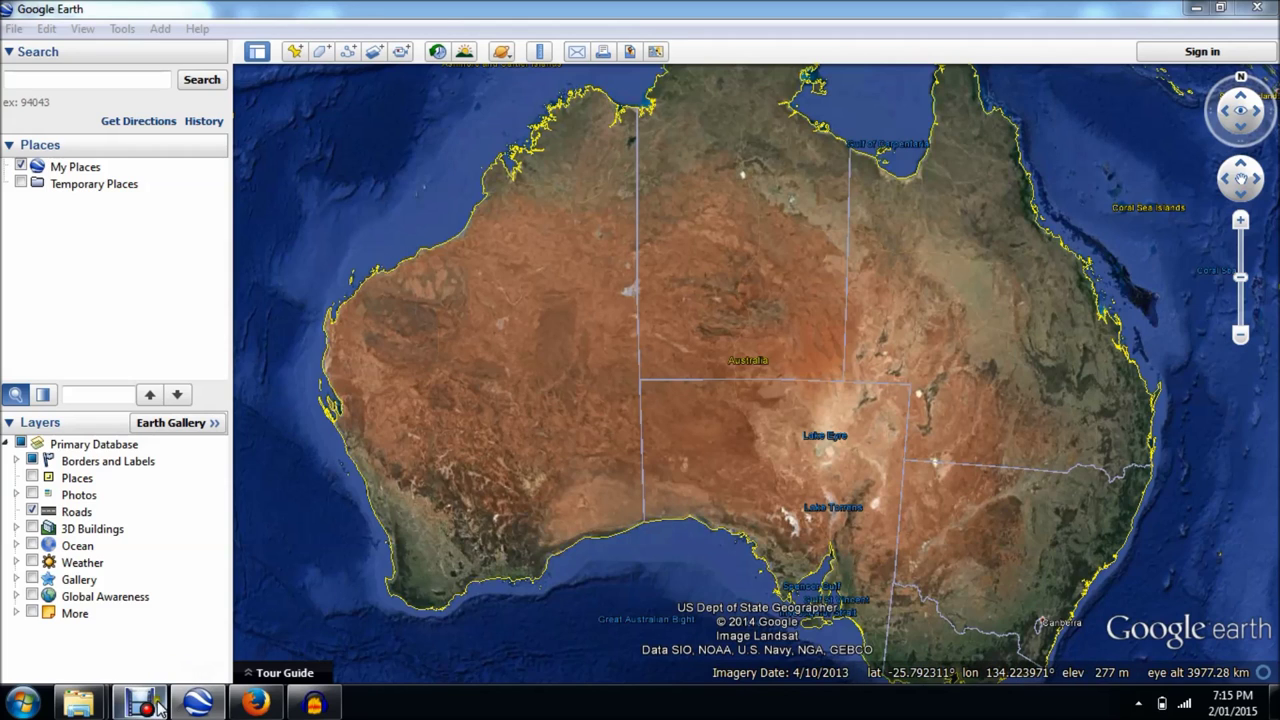
Step: Leave the whole-Australia view in Google Earth and switch to Firefox from the taskbar
{"action": "mouse_move", "coordinate": [158, 710]}
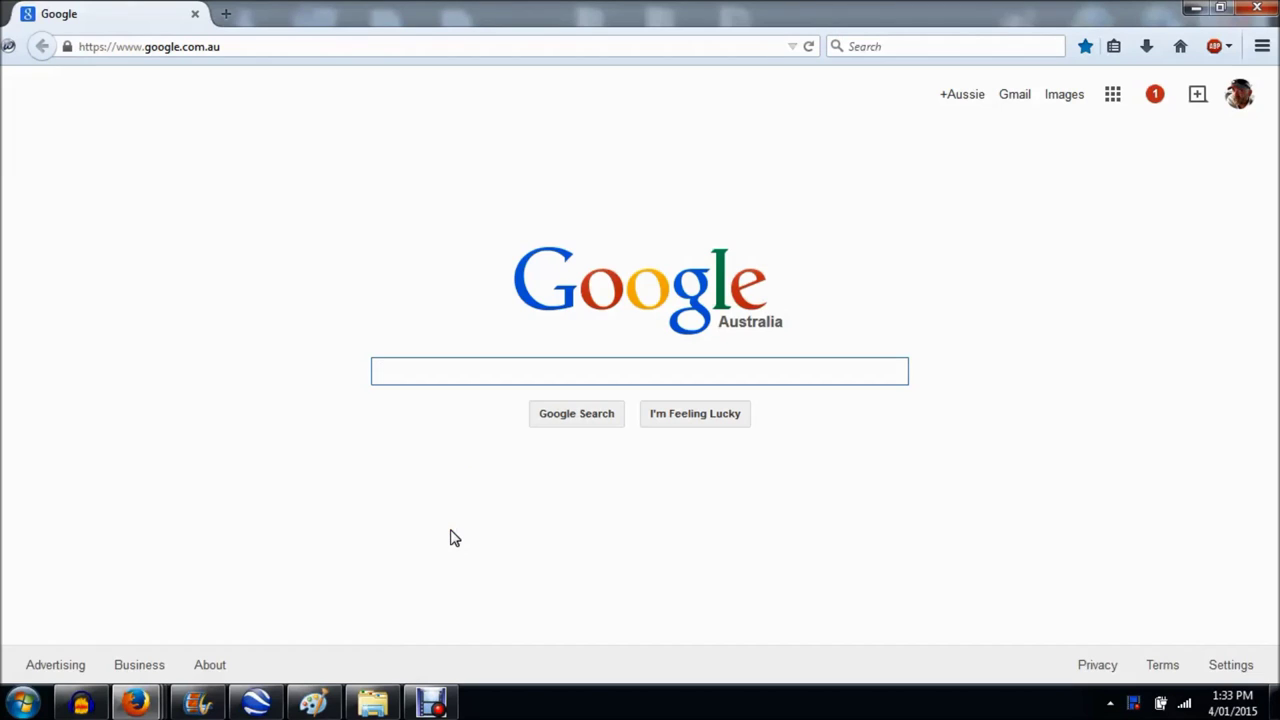
Step: Search 'wa mines' and reach the Department of Mines and Petroleum Data and Software Centre via its sitemap
{"action": "type", "text": "w"}
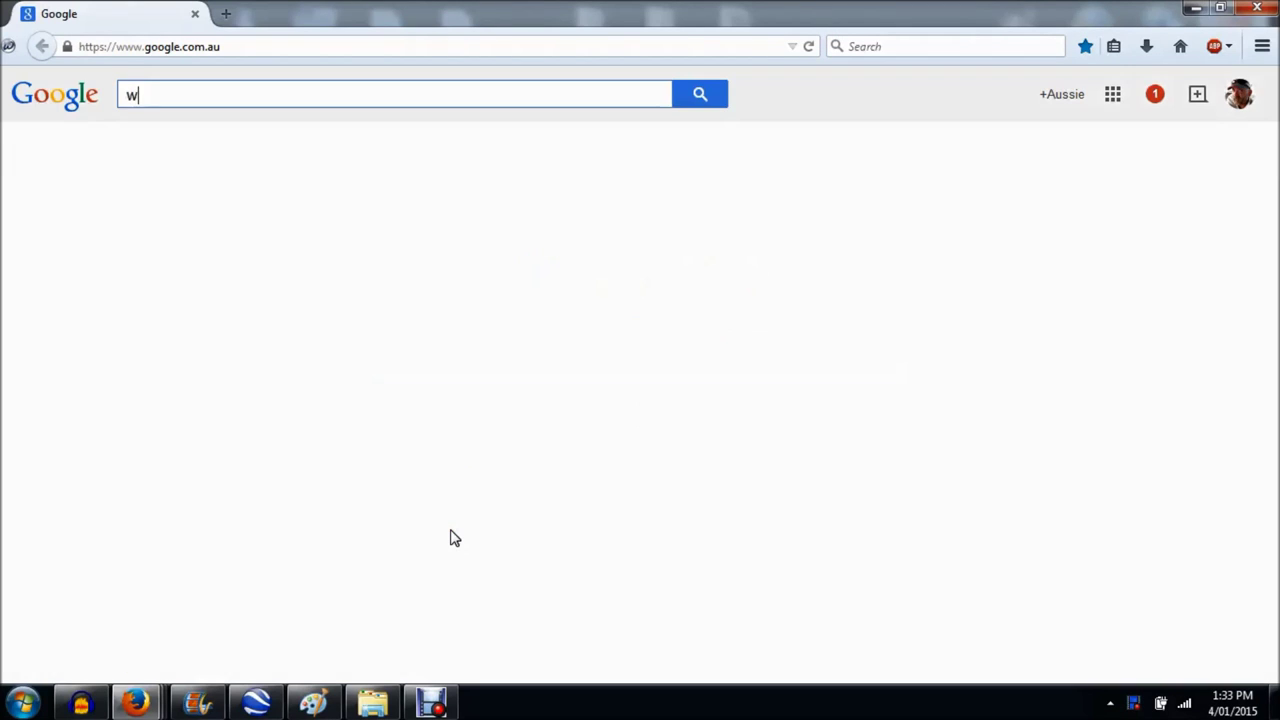
{"action": "type", "text": "a mines"}
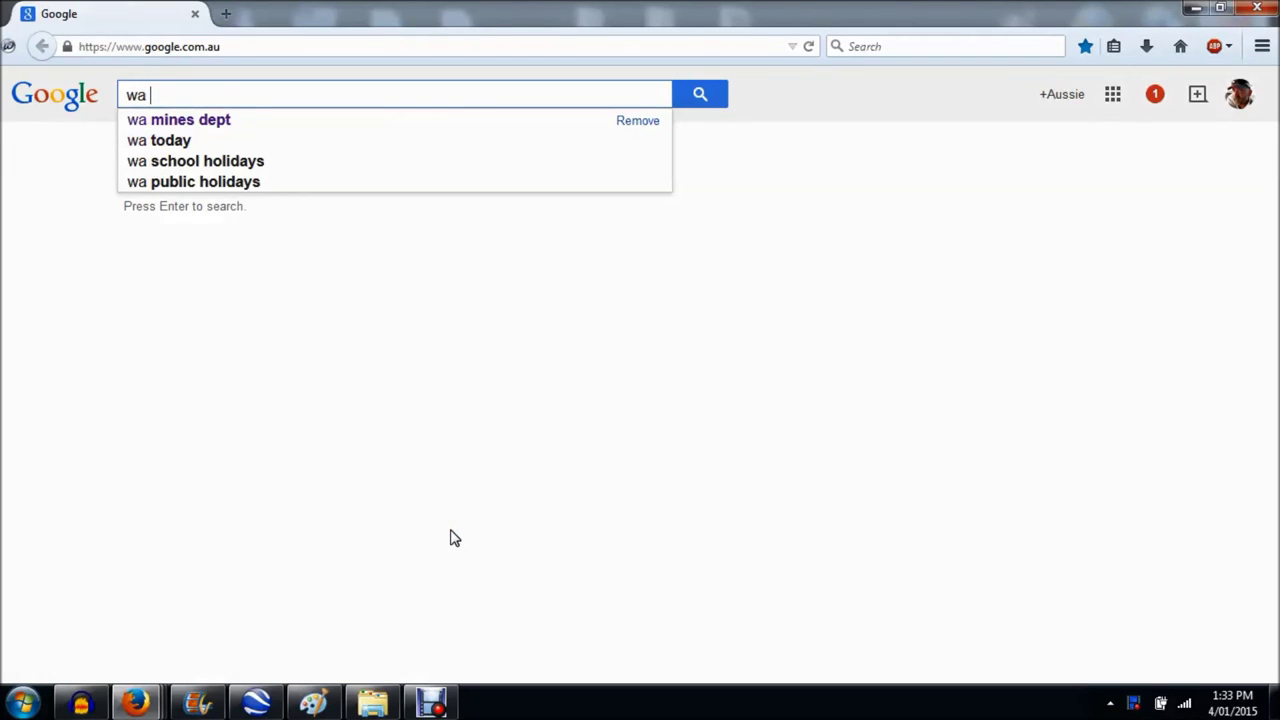
{"action": "left_click", "coordinate": [201, 240]}
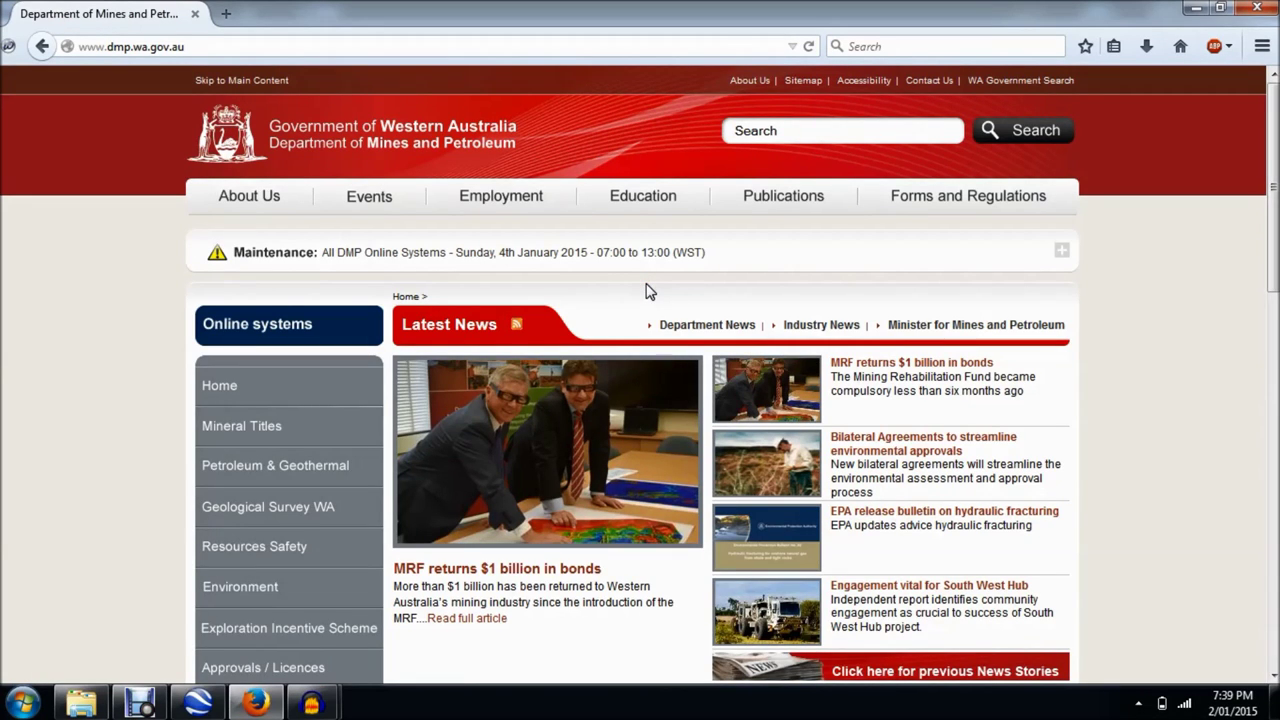
{"action": "left_click", "coordinate": [808, 84]}
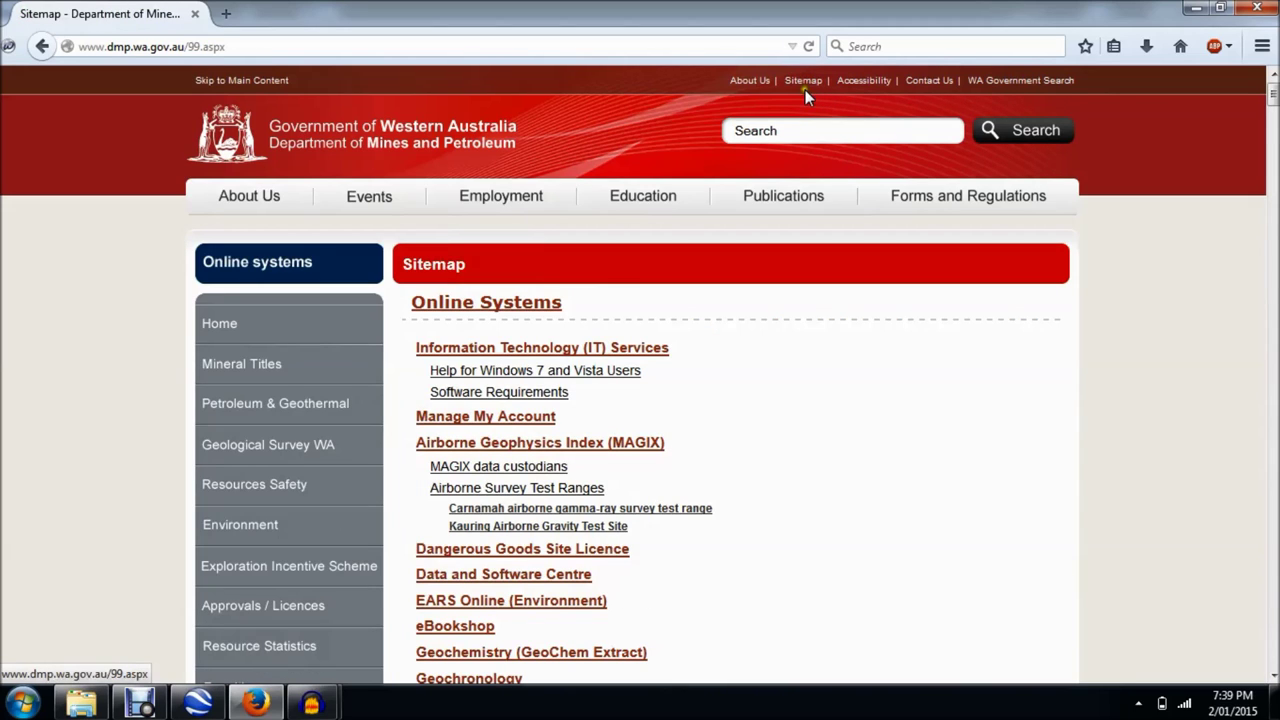
{"action": "left_click", "coordinate": [664, 232]}
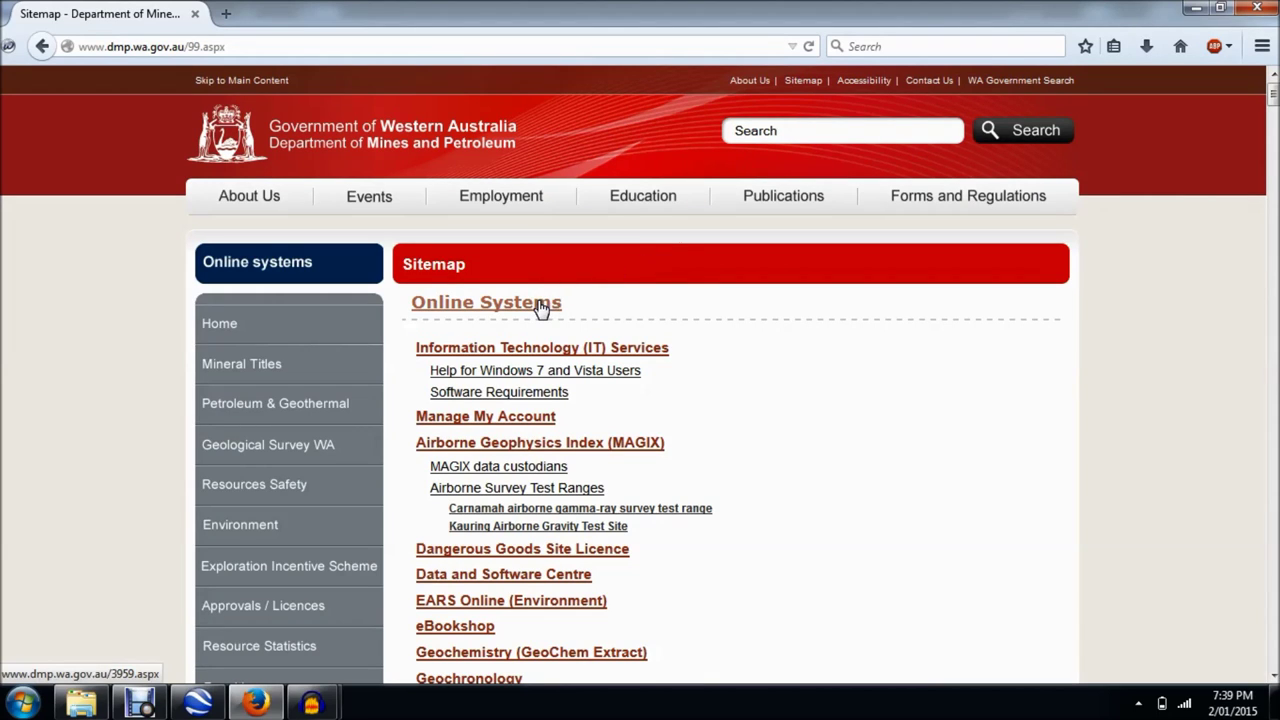
{"action": "left_click", "coordinate": [527, 407]}
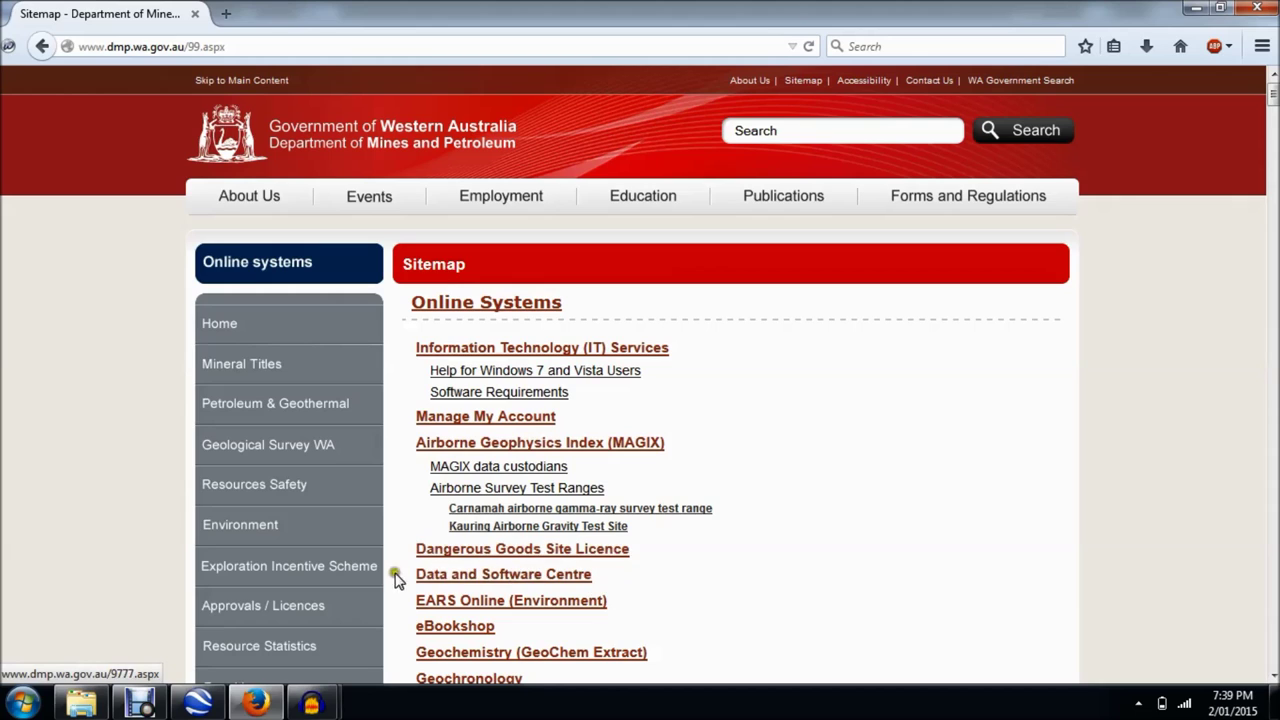
{"action": "left_click", "coordinate": [519, 579]}
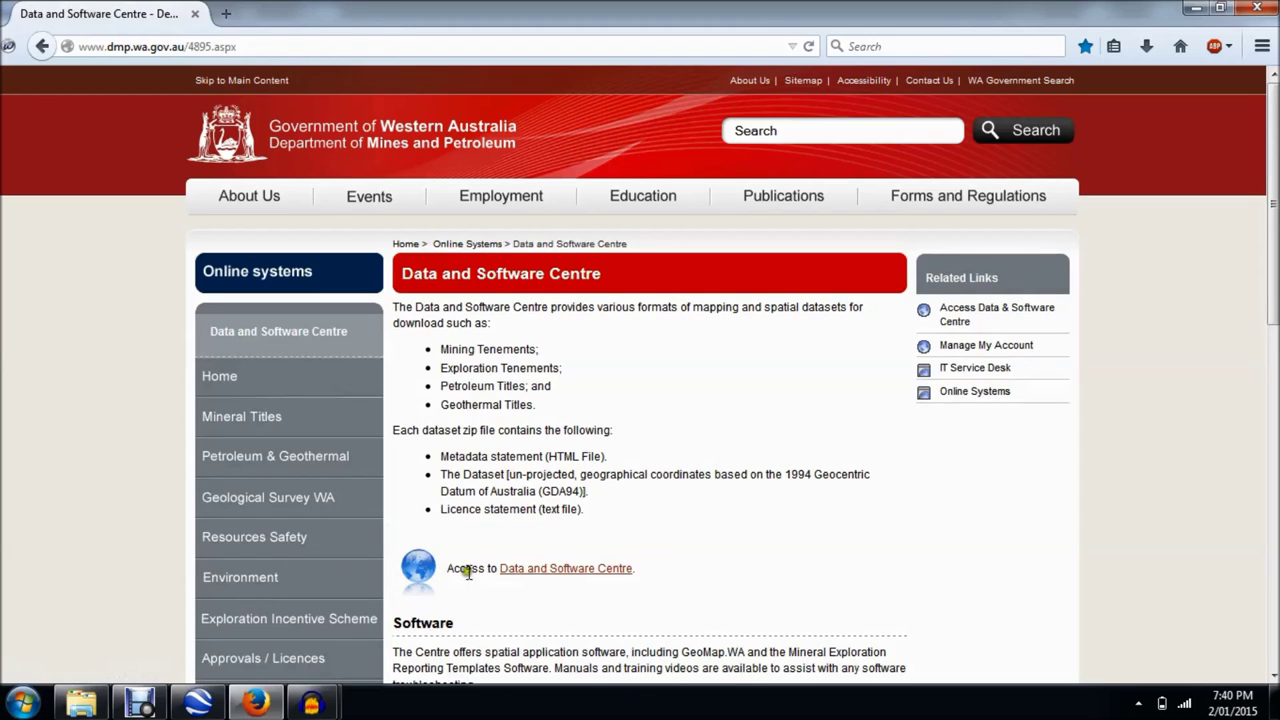
{"action": "left_click", "coordinate": [567, 569]}
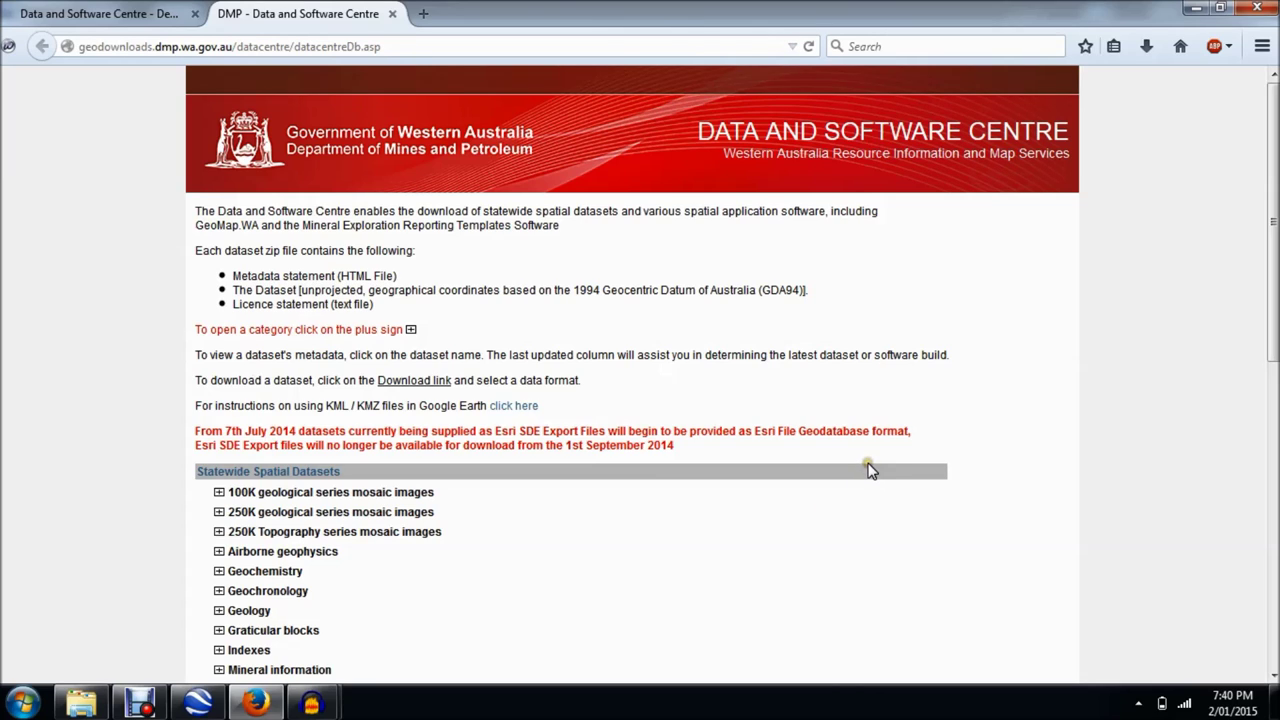
Step: Expand Mineral information and reveal the Tenements - Current (Live and Pending) download formats
{"action": "scroll", "coordinate": [868, 471], "scroll_direction": "down", "scroll_amount": 5}
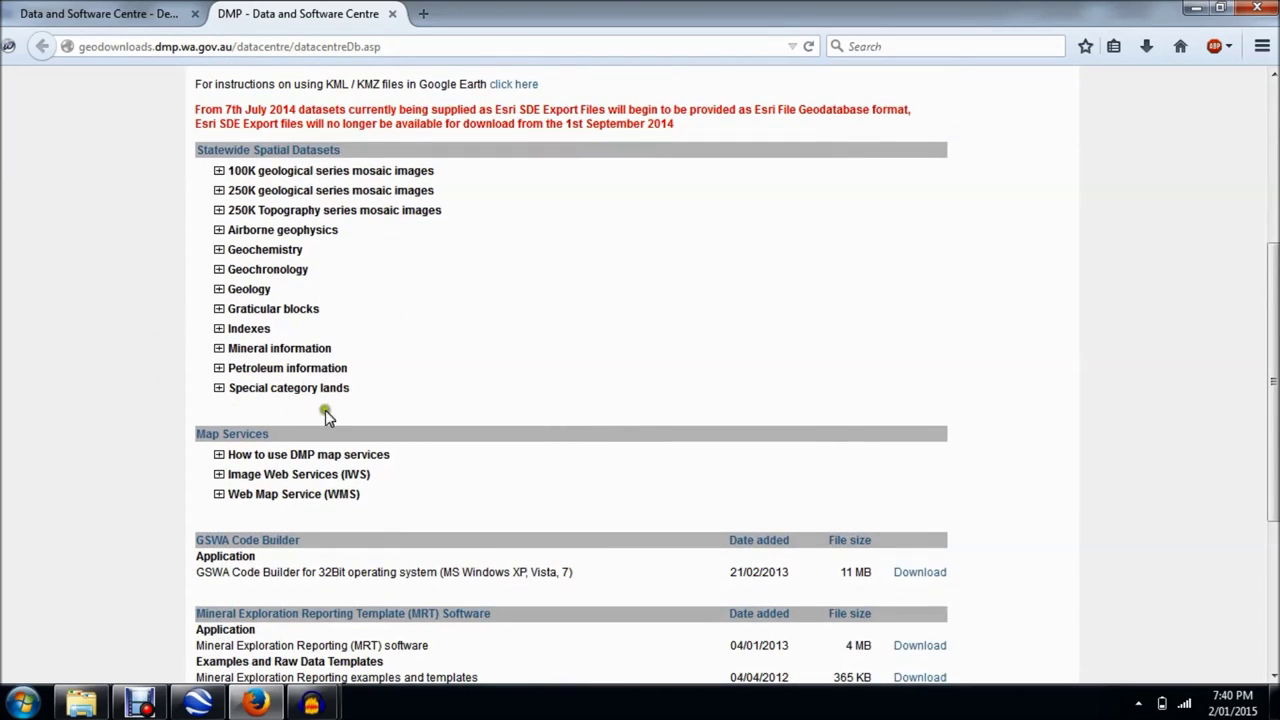
{"action": "left_click", "coordinate": [219, 349]}
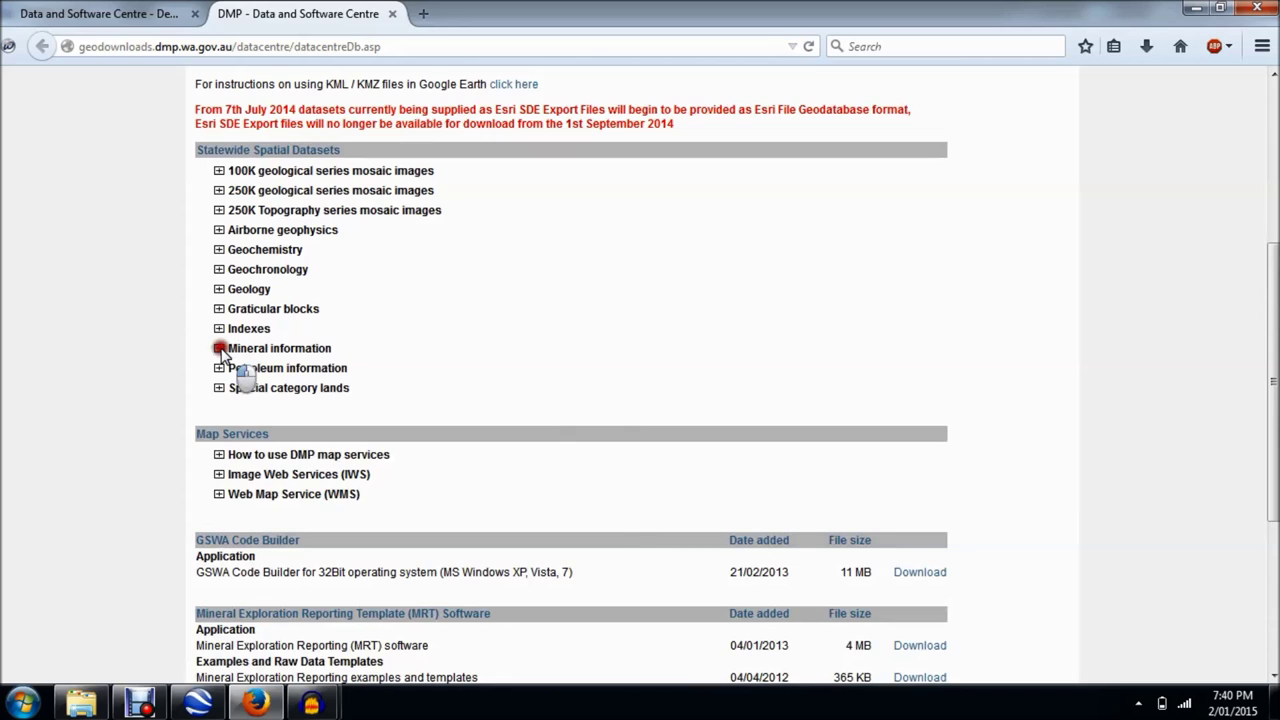
{"action": "scroll", "coordinate": [915, 485], "scroll_direction": "down", "scroll_amount": 3}
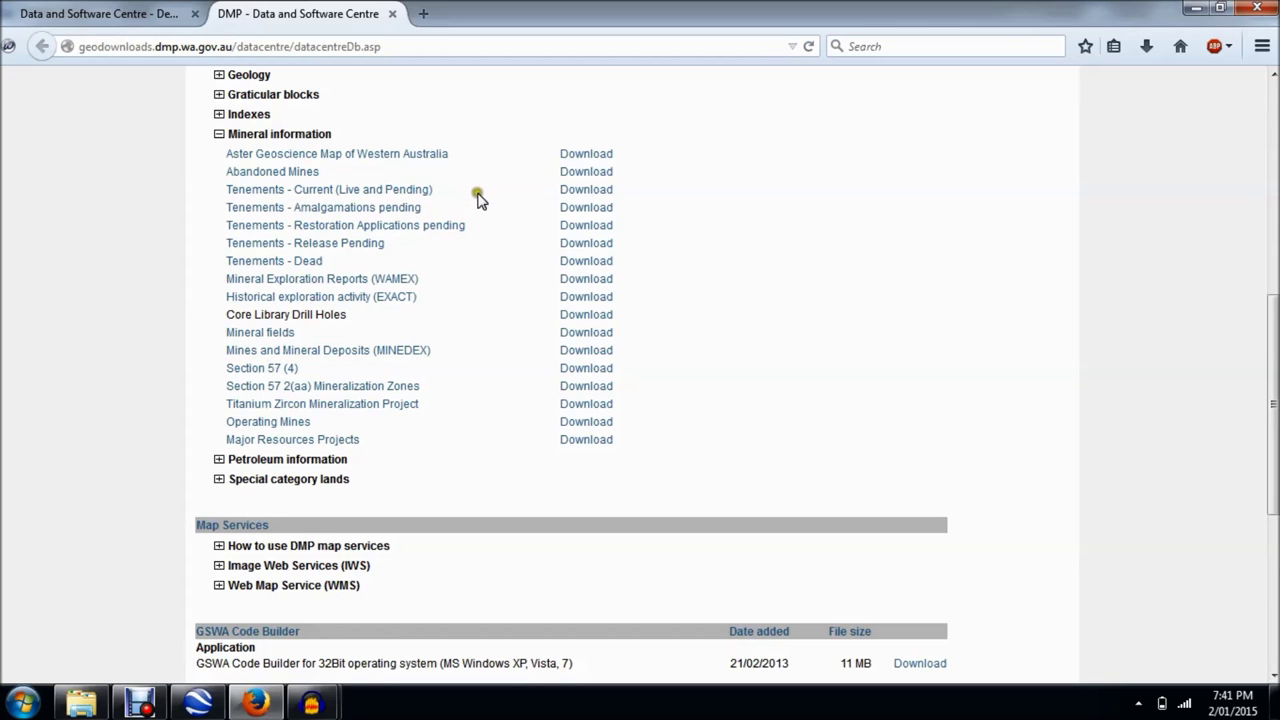
{"action": "mouse_move", "coordinate": [582, 197]}
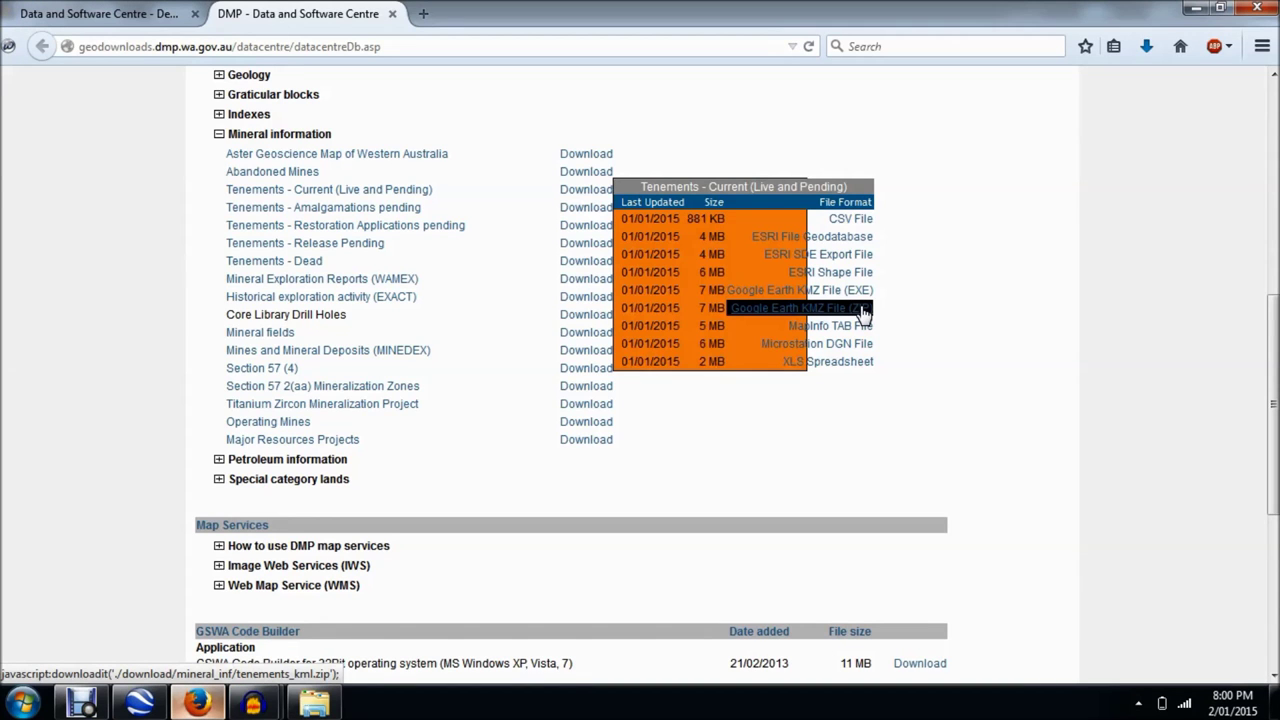
Step: Accept the licence and save the Tenements - Current Google Earth KMZ as tenements_kml.zip on the Desktop
{"action": "left_click", "coordinate": [862, 312]}
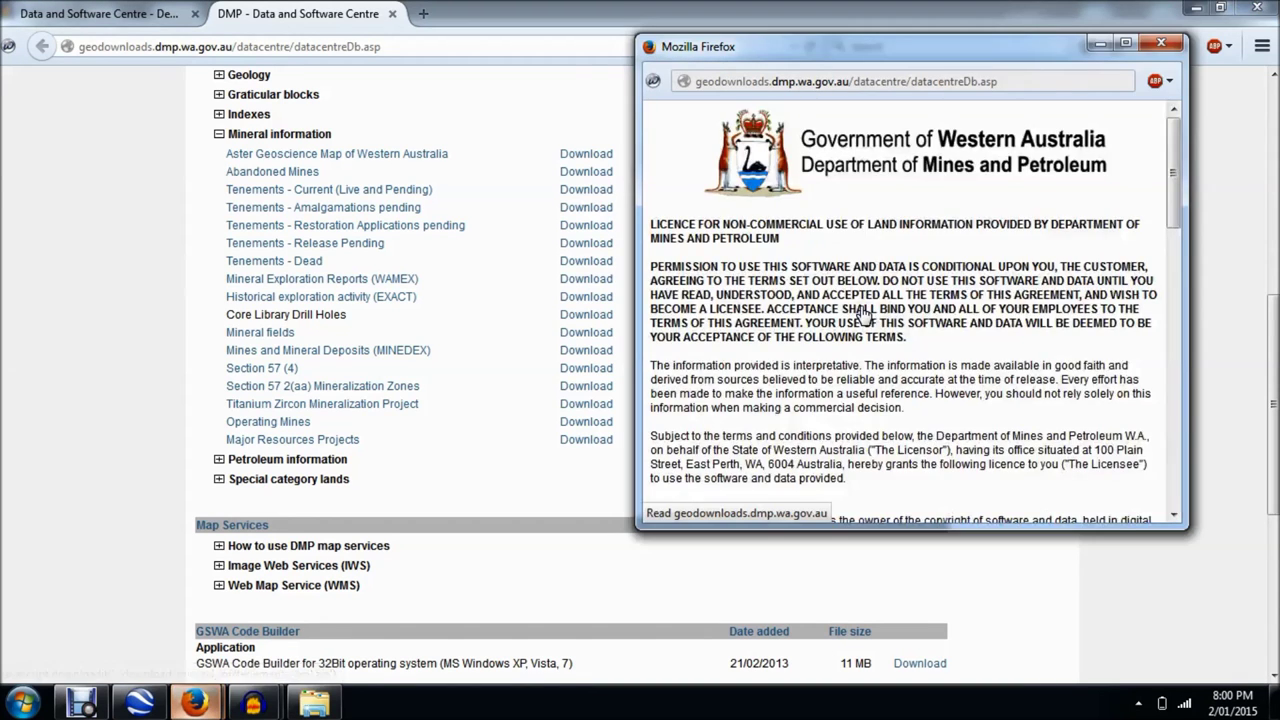
{"action": "scroll", "coordinate": [876, 400], "scroll_direction": "down", "scroll_amount": 10}
{"action": "left_click", "coordinate": [866, 505]}
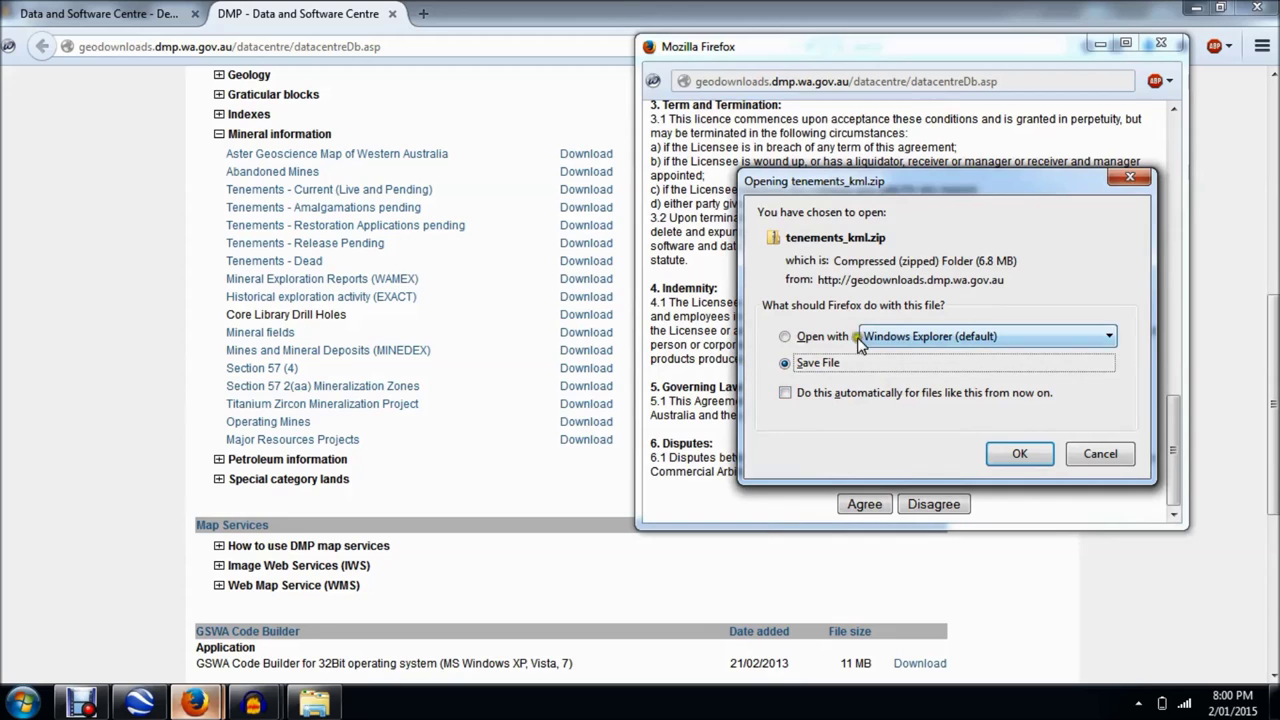
{"action": "left_click", "coordinate": [1007, 454]}
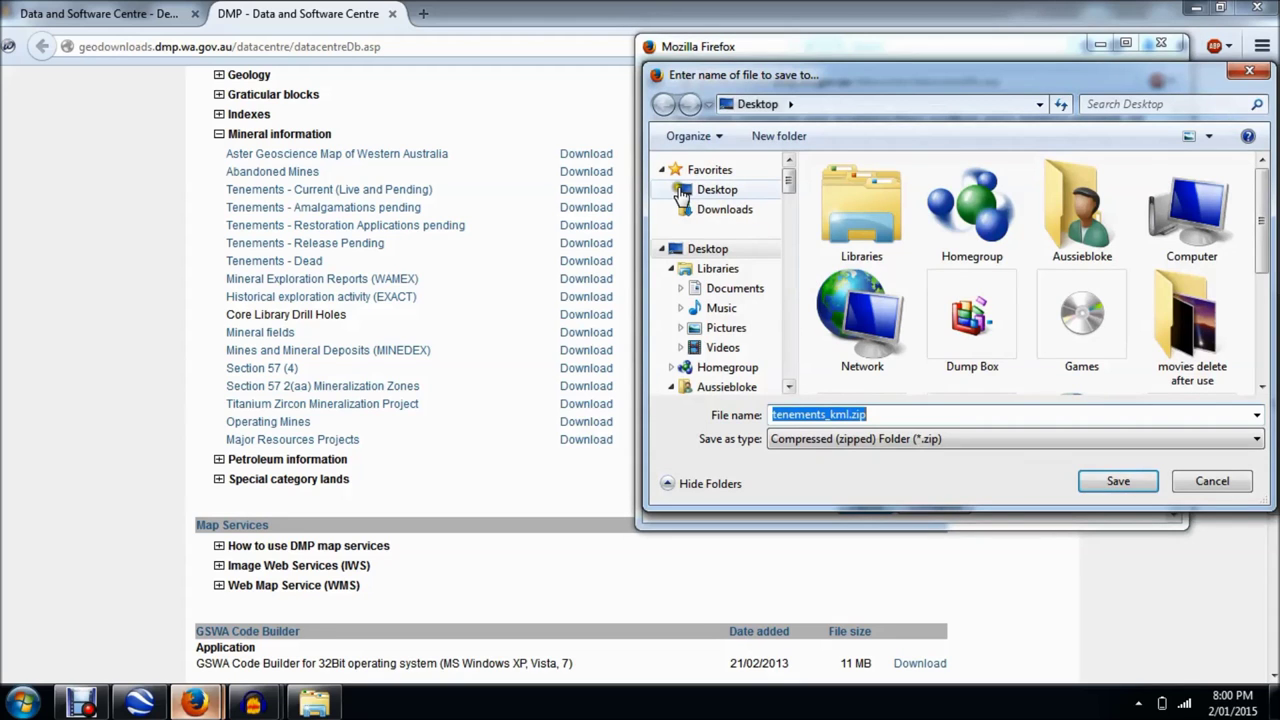
{"action": "left_click", "coordinate": [1046, 422]}
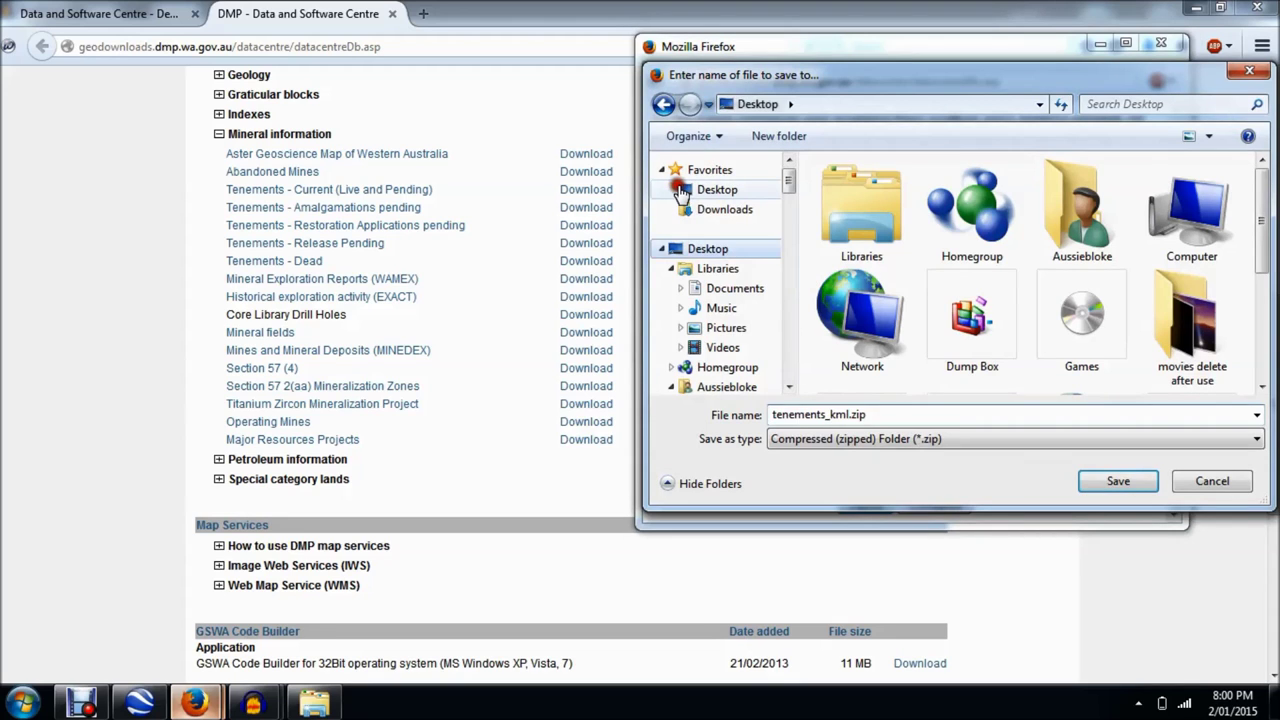
{"action": "left_click", "coordinate": [1119, 482]}
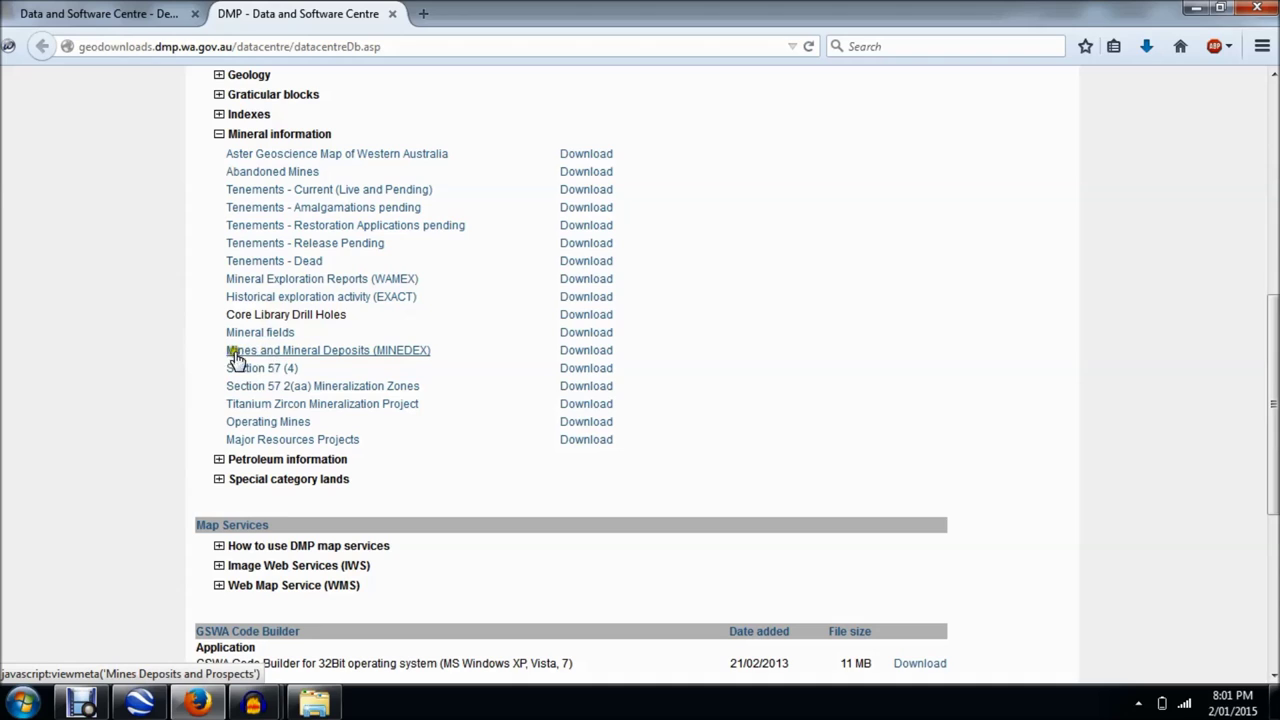
Step: Download the Mines and Mineral Deposits Google Earth KMZ, agreeing to the licence, as minedex_kml.zip on the Desktop
{"action": "mouse_move", "coordinate": [572, 356]}
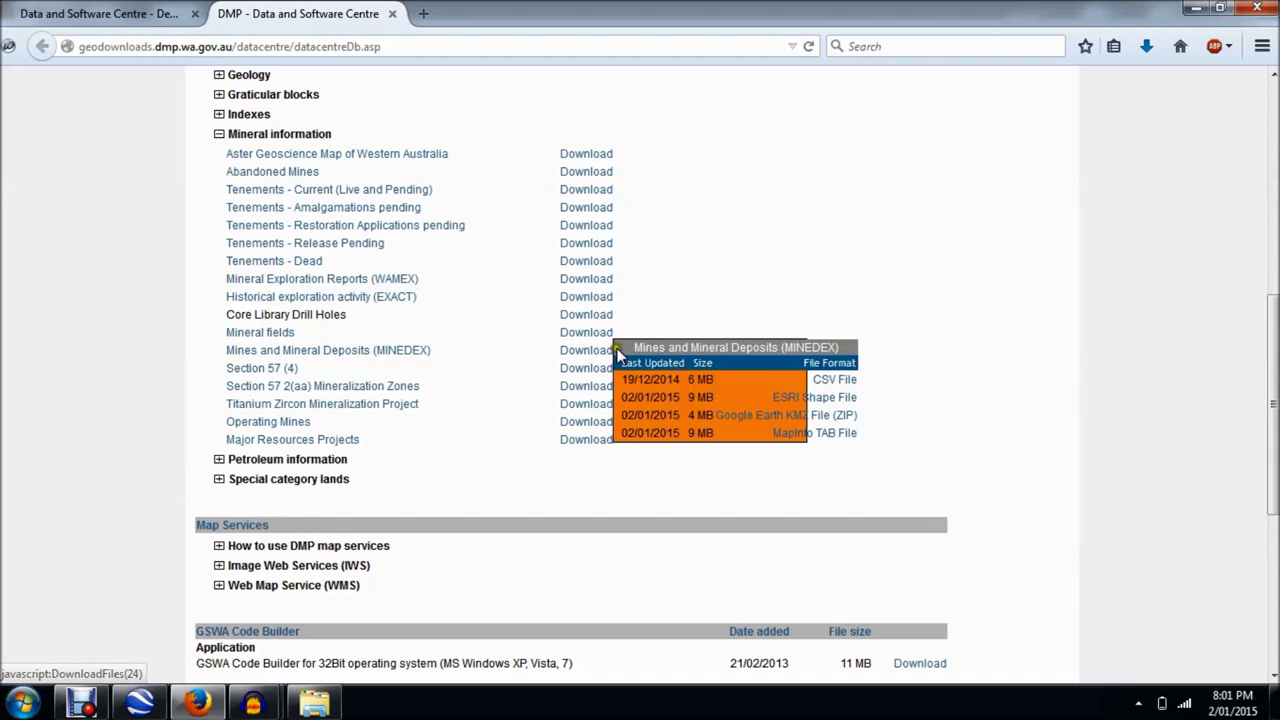
{"action": "left_click", "coordinate": [845, 415]}
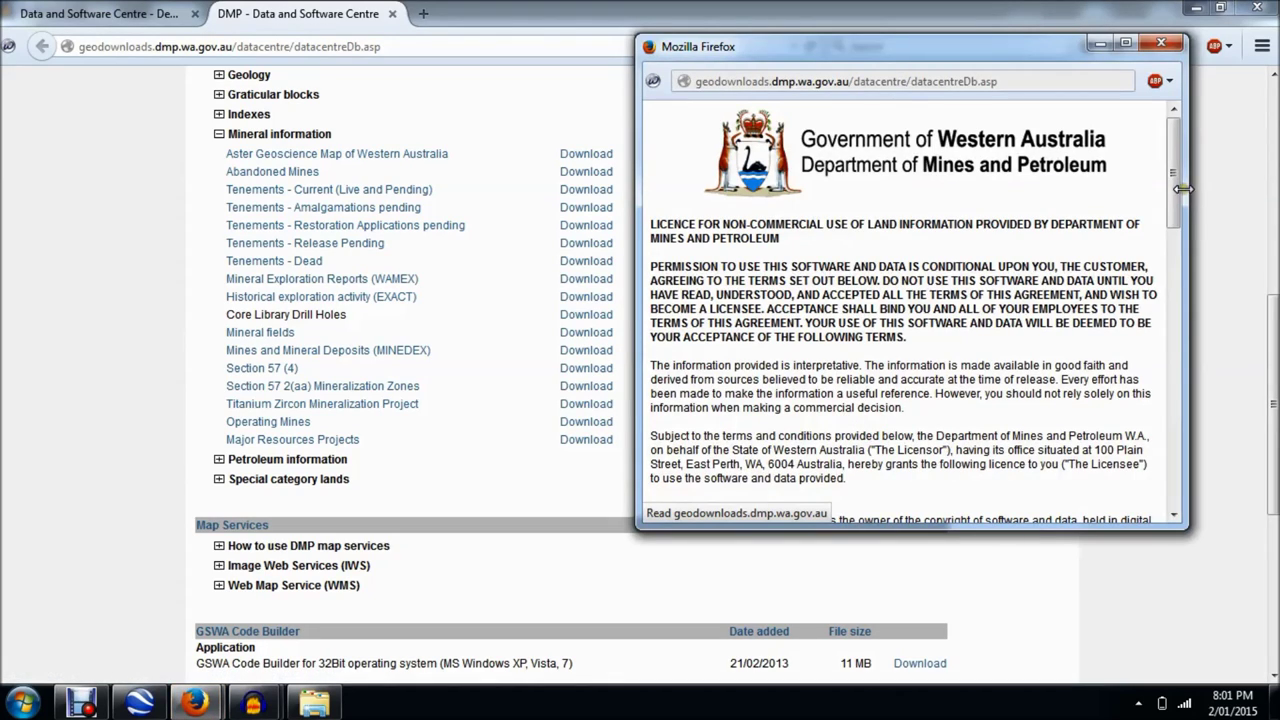
{"action": "left_click_drag", "start_coordinate": [1177, 190], "coordinate": [1178, 514]}
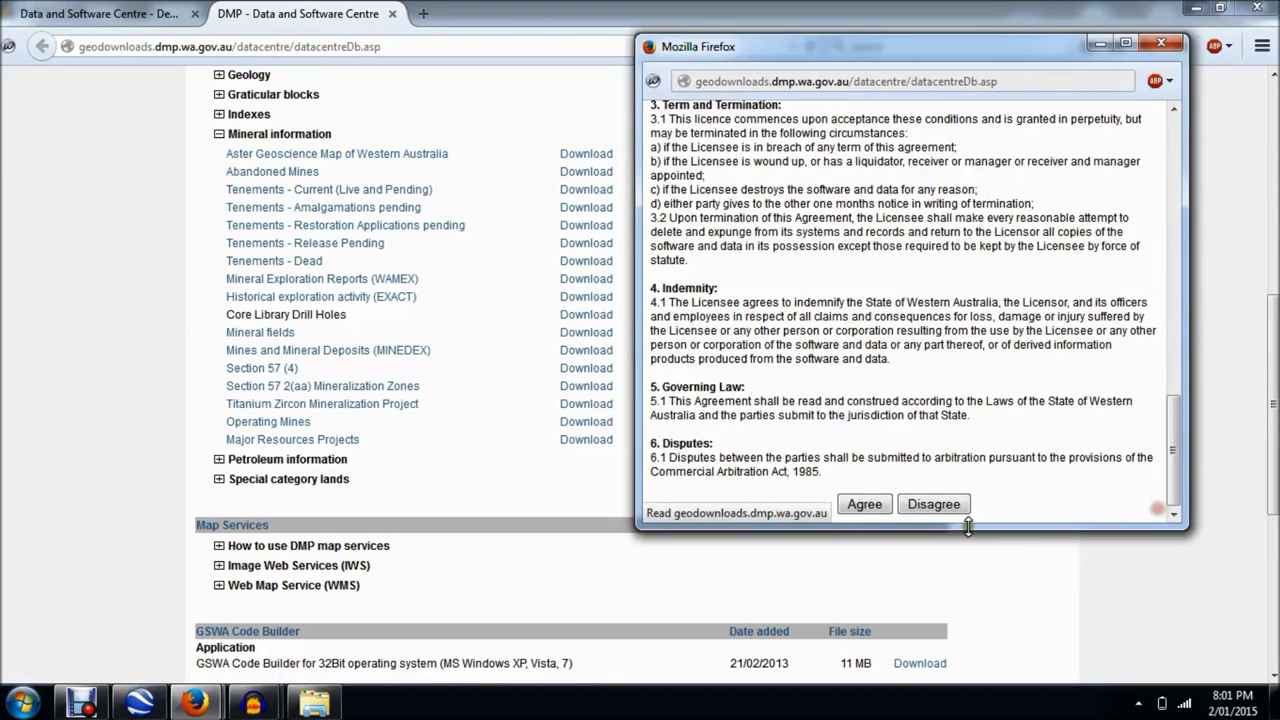
{"action": "left_click", "coordinate": [859, 506]}
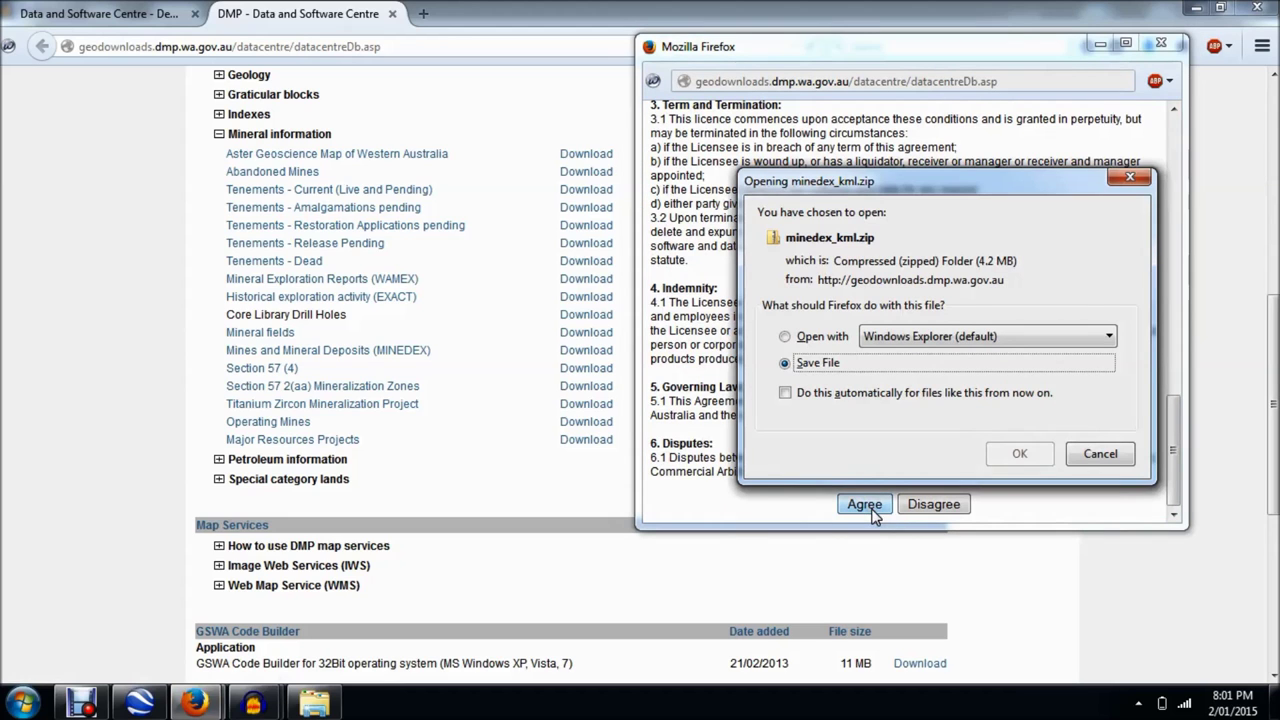
{"action": "left_click", "coordinate": [1015, 455]}
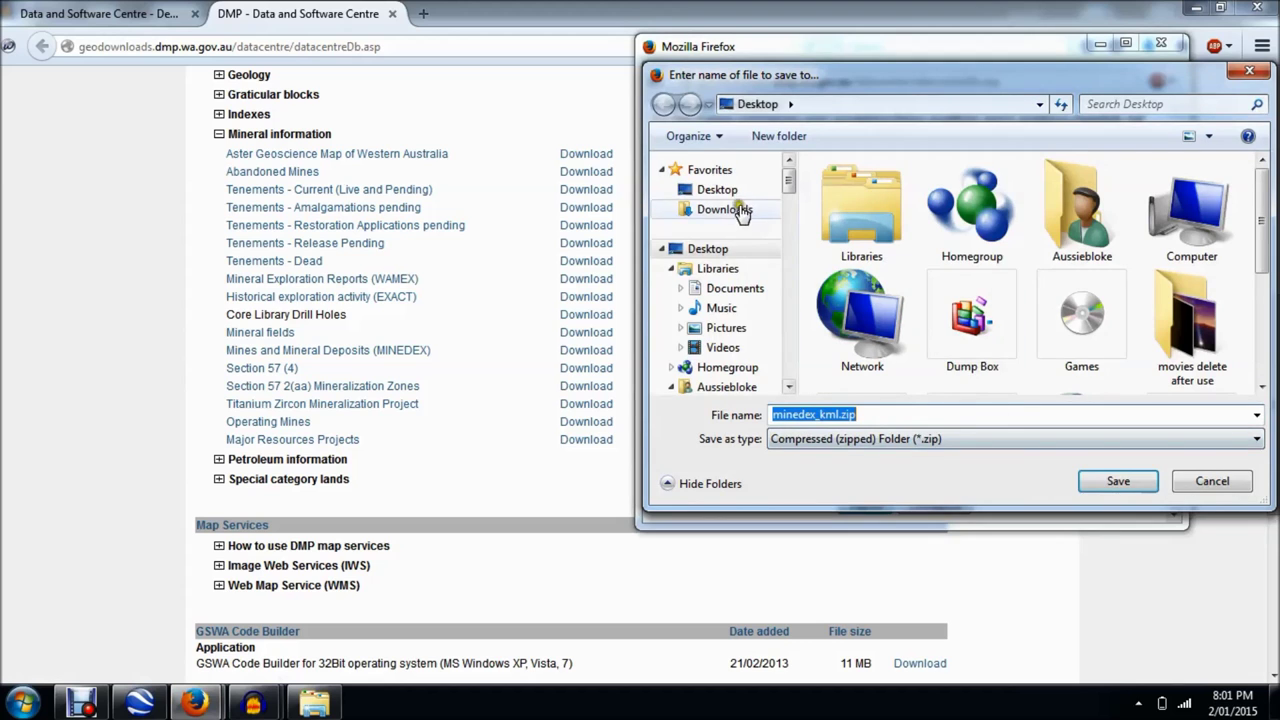
{"action": "left_click", "coordinate": [714, 186]}
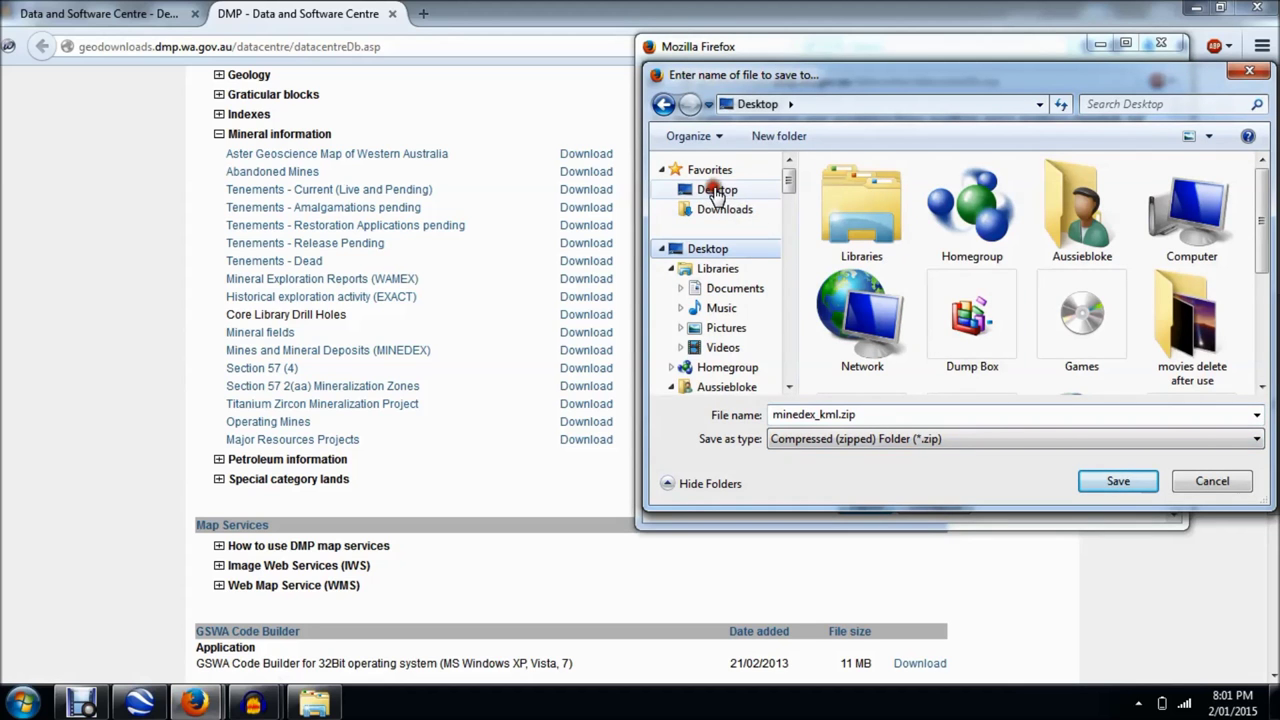
{"action": "left_click", "coordinate": [1113, 483]}
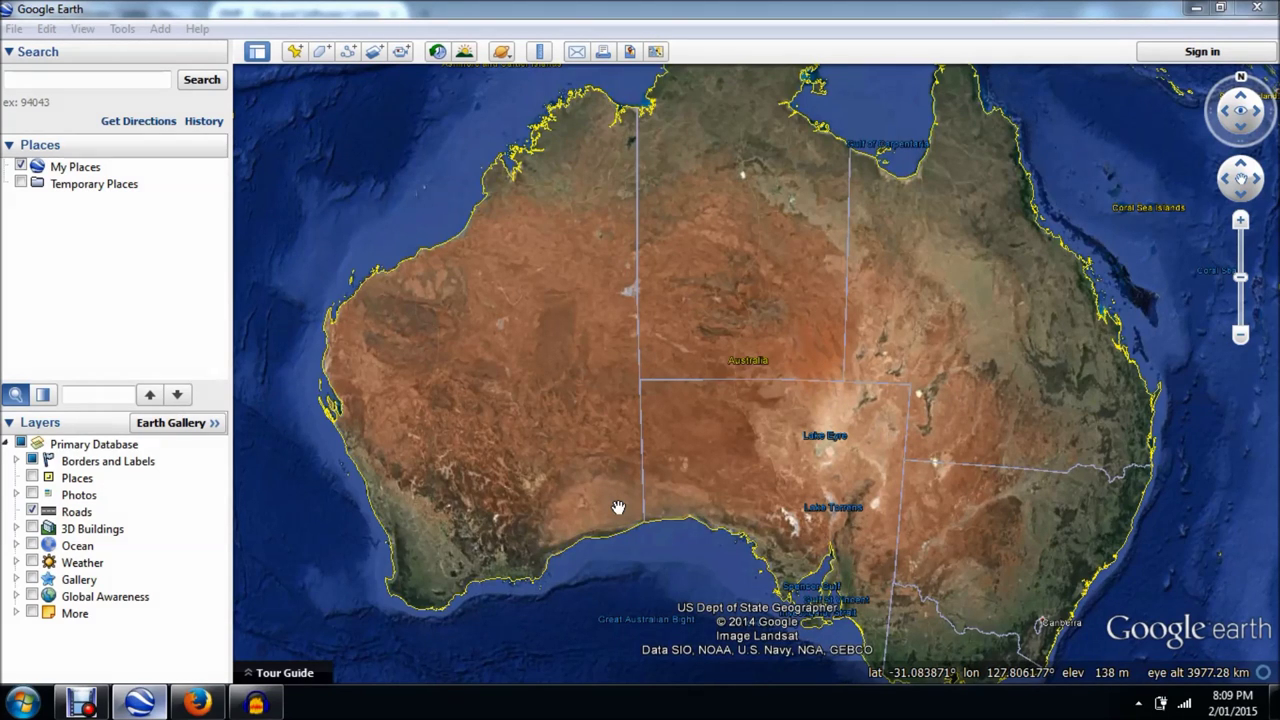
Step: Move both downloaded zip files to the top of the desktop and open tenements_kml.zip
{"action": "scroll", "coordinate": [618, 507], "scroll_direction": "down", "scroll_amount": 5}
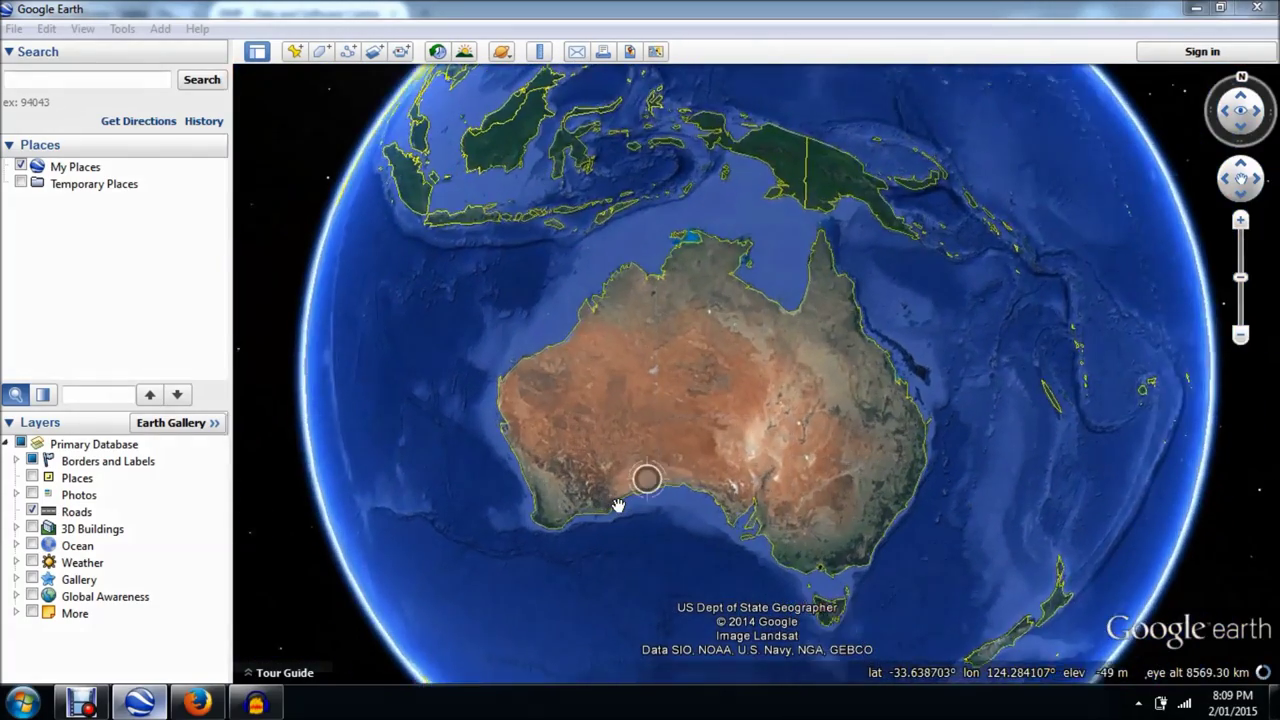
{"action": "scroll", "coordinate": [618, 505], "scroll_direction": "up", "scroll_amount": 5}
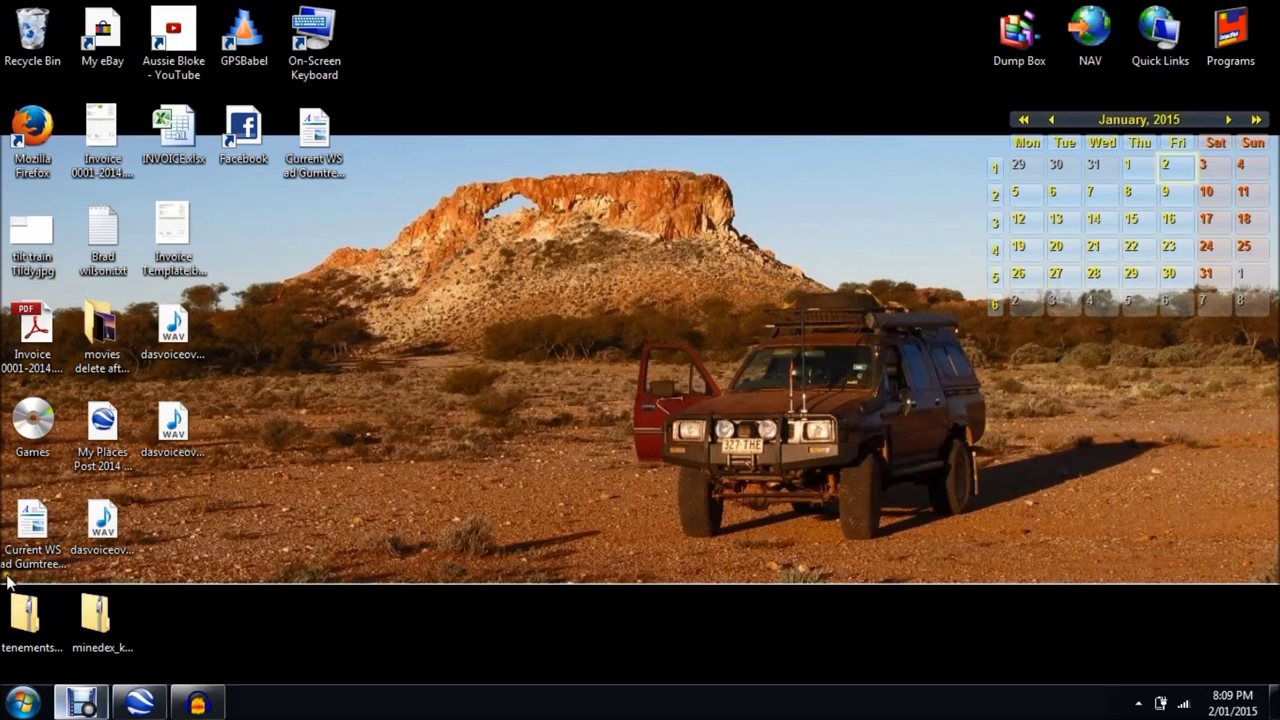
{"action": "left_click_drag", "start_coordinate": [30, 597], "coordinate": [137, 663]}
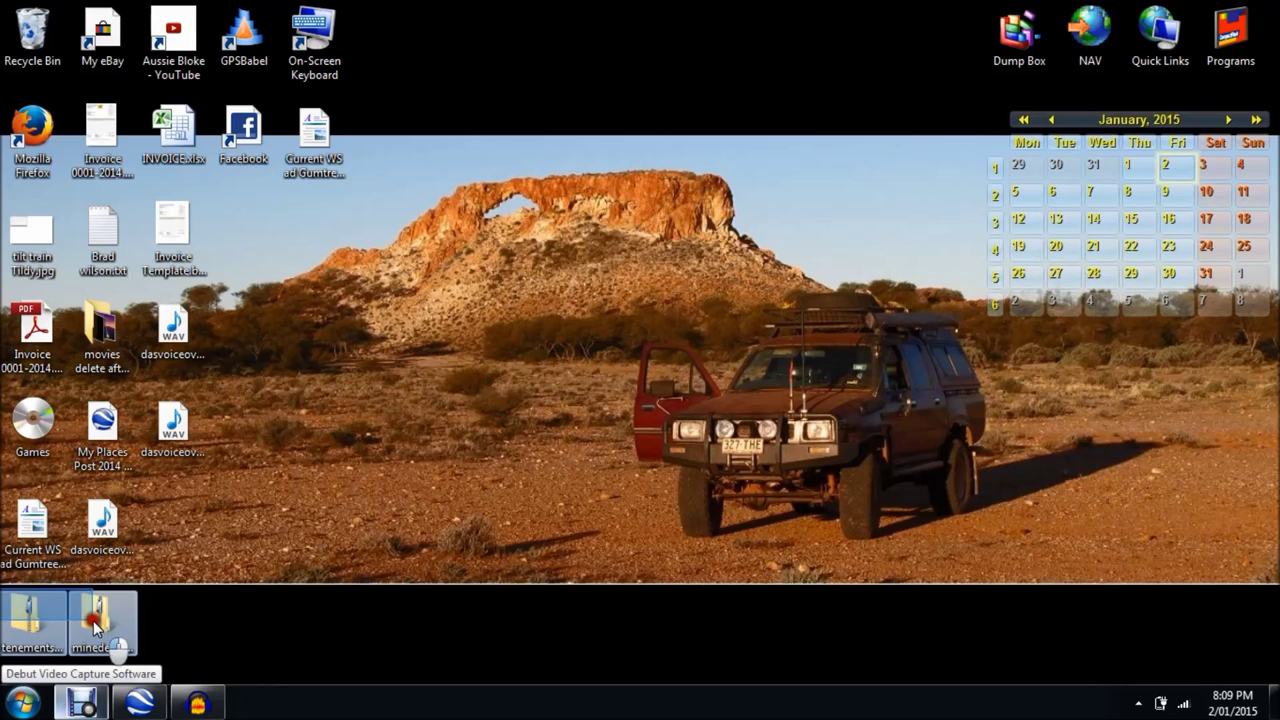
{"action": "left_click_drag", "start_coordinate": [100, 618], "coordinate": [655, 30]}
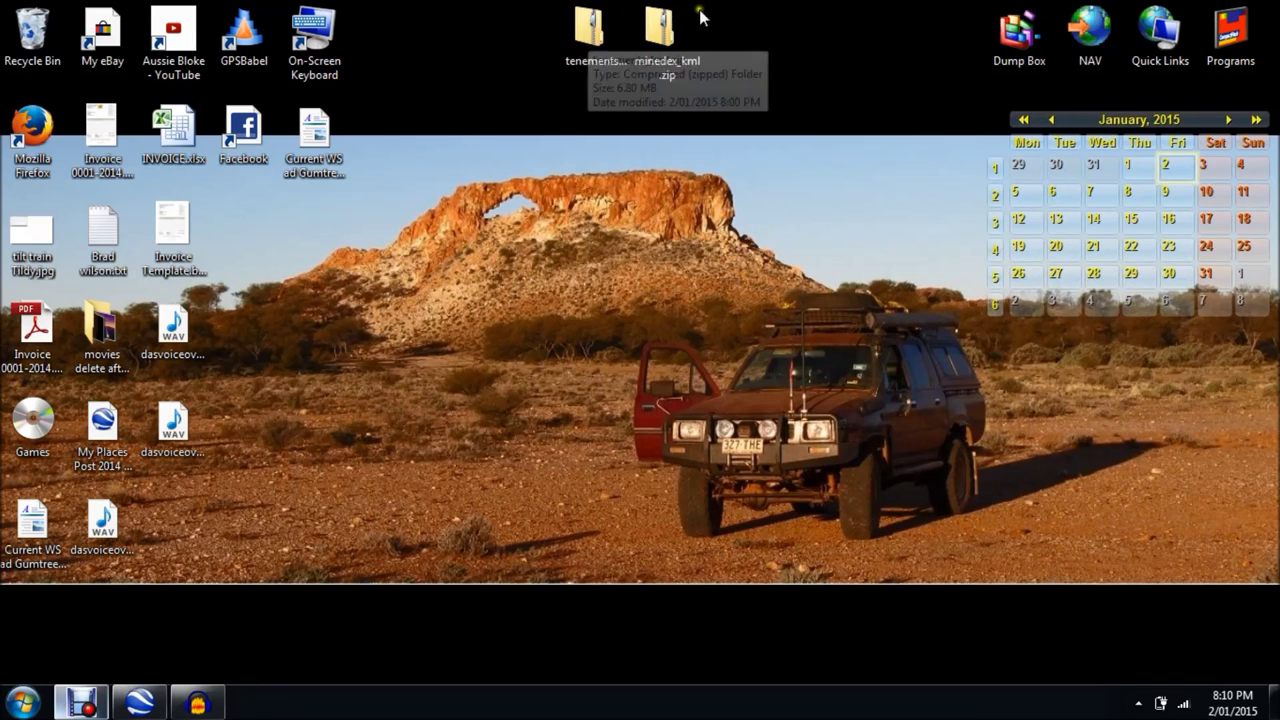
{"action": "double_click", "coordinate": [594, 33]}
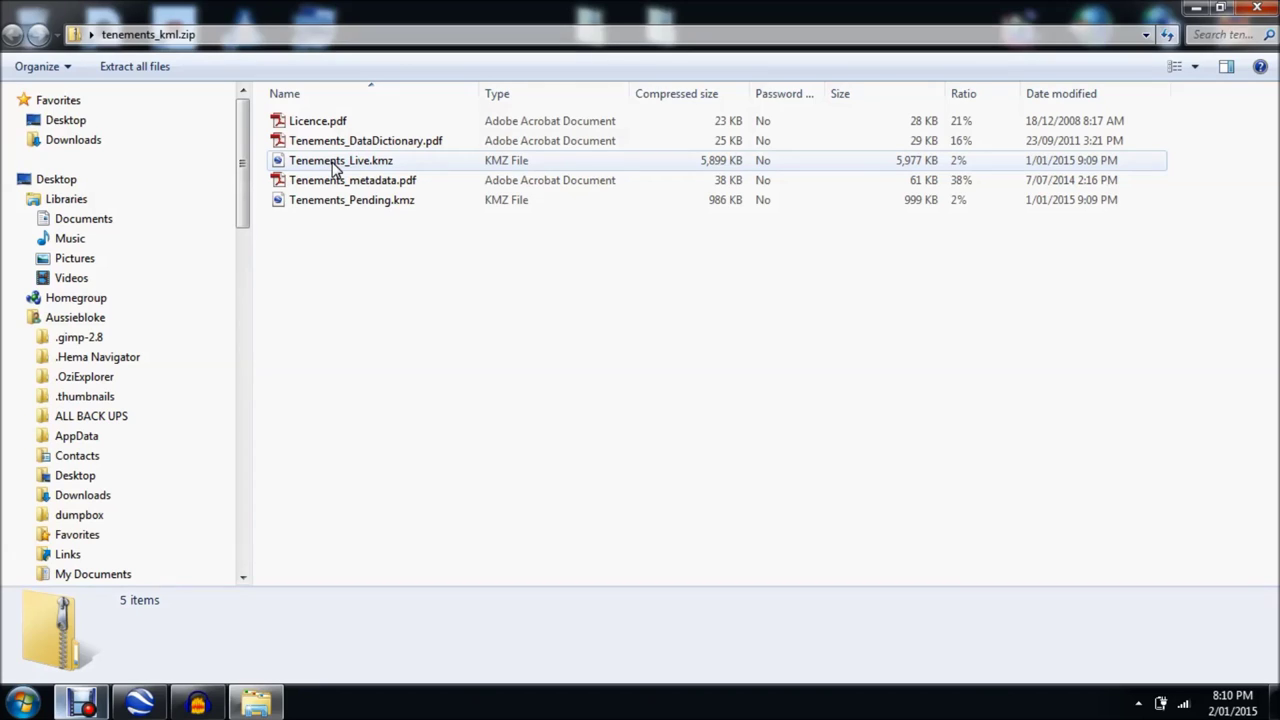
Step: Load Tenements_Live.kmz into a maximised Google Earth and zoom into Western Australia
{"action": "double_click", "coordinate": [333, 165]}
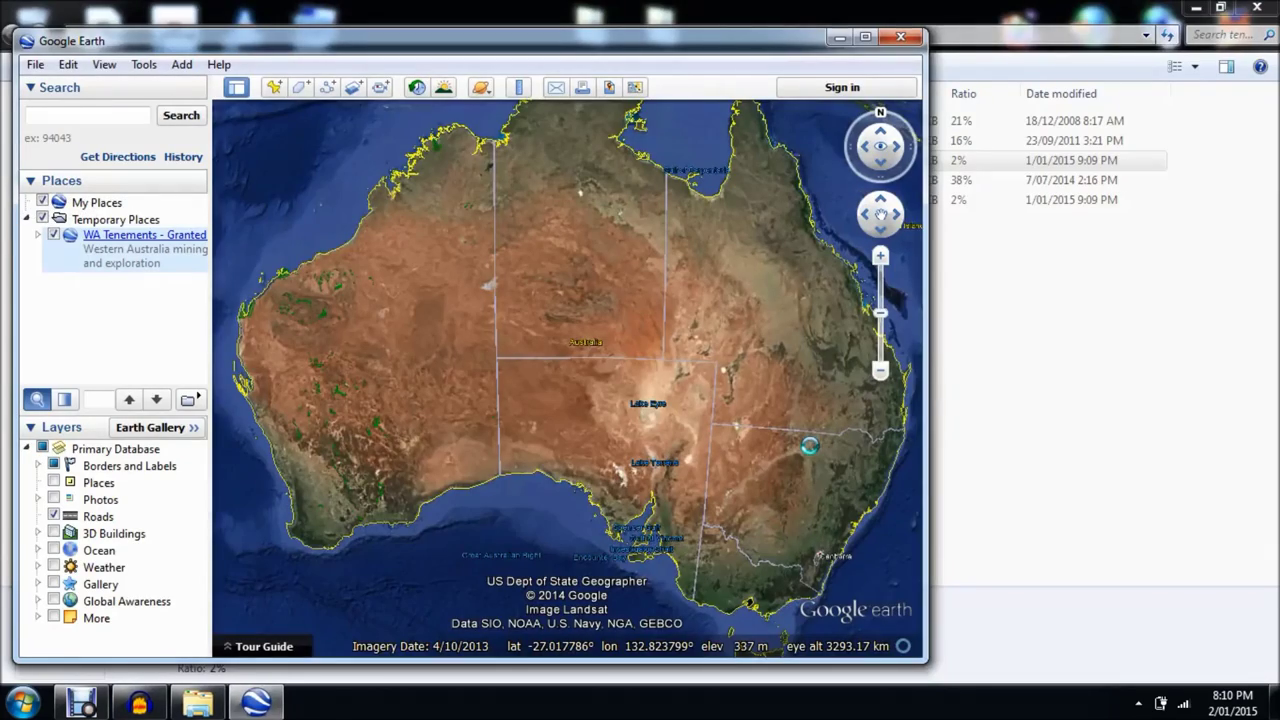
{"action": "left_click", "coordinate": [865, 37]}
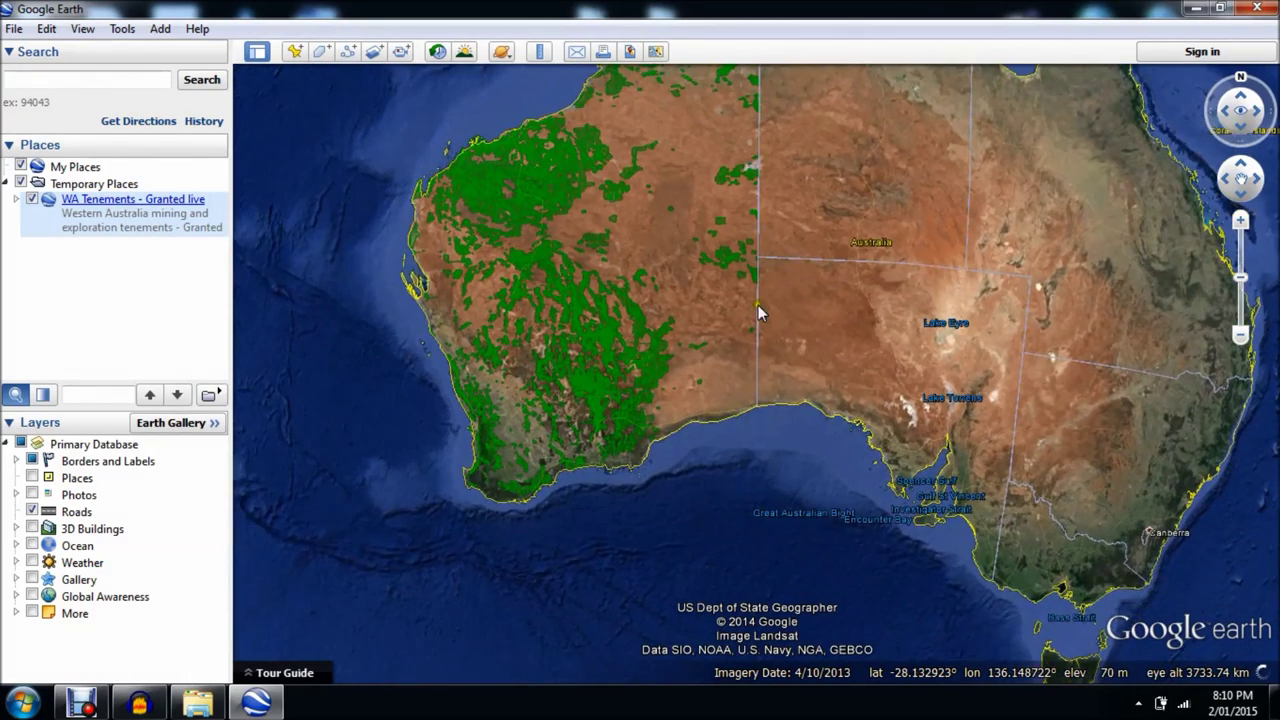
{"action": "left_click_drag", "start_coordinate": [733, 273], "coordinate": [680, 495]}
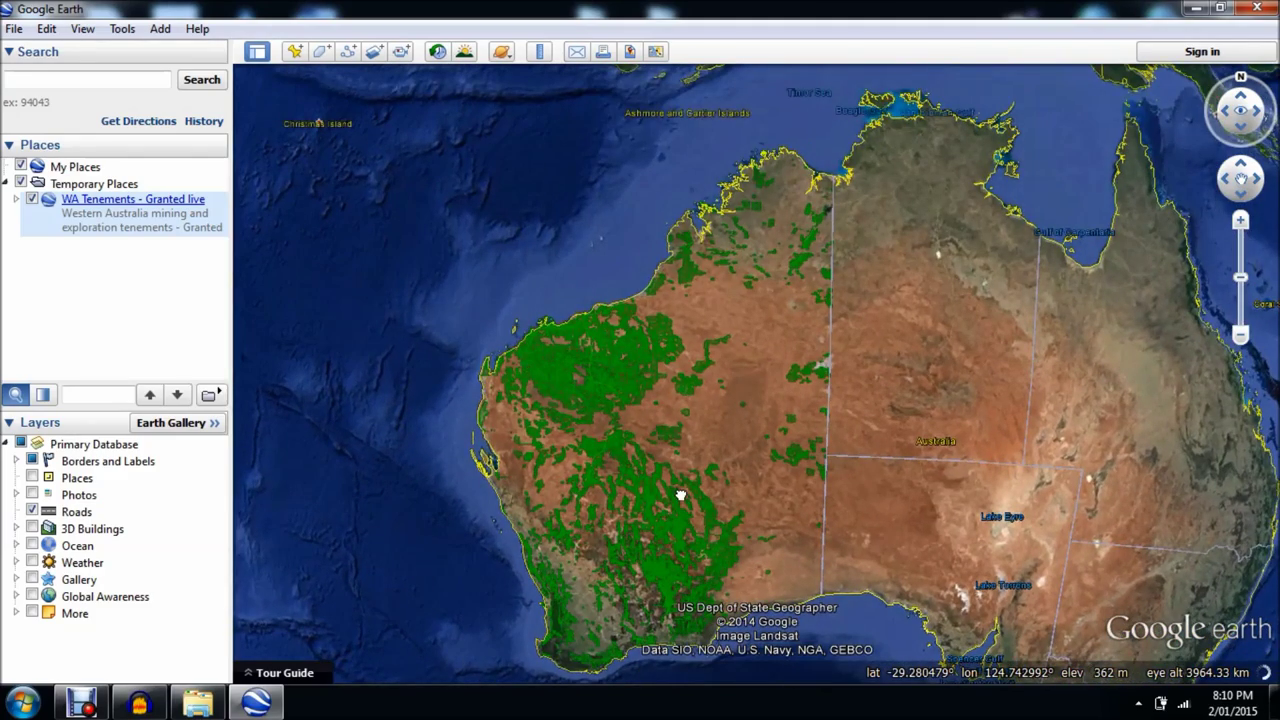
{"action": "double_click", "coordinate": [680, 495]}
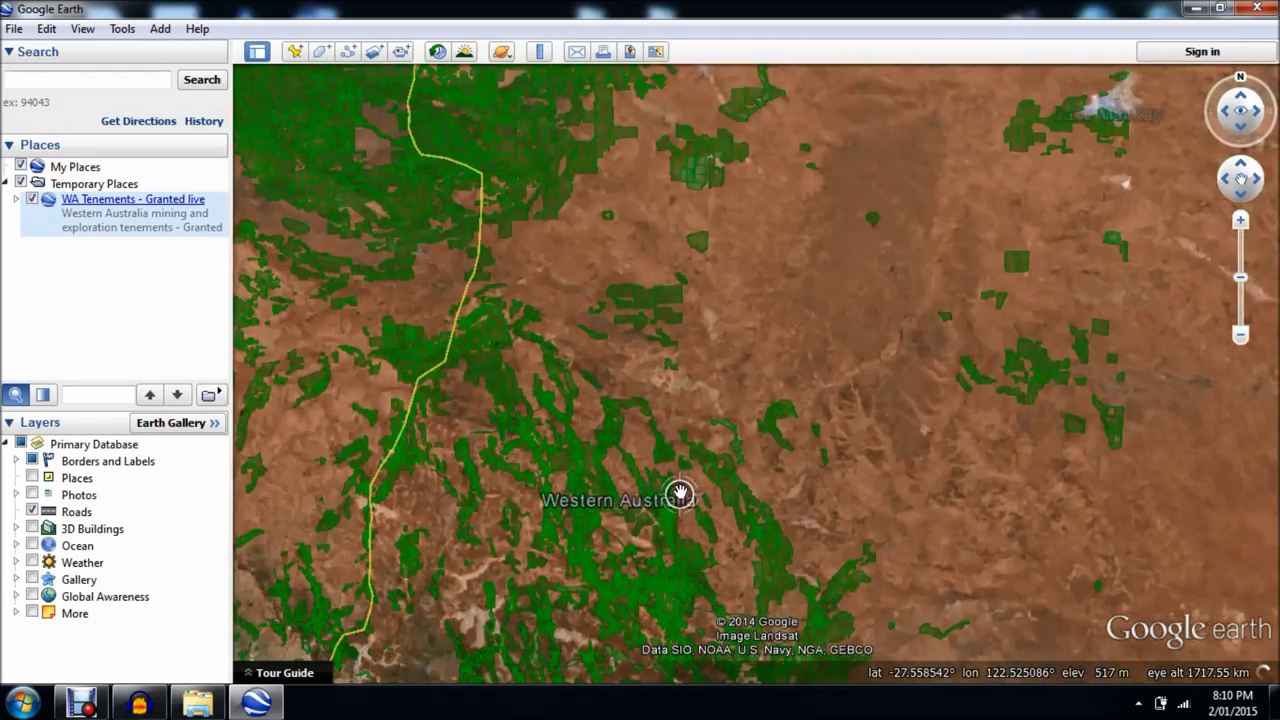
Step: Zoom in along the highway and inspect tenement E 52/3110's attribute balloon, then close it
{"action": "left_click", "coordinate": [585, 283]}
{"action": "left_click_drag", "start_coordinate": [607, 311], "coordinate": [632, 376]}
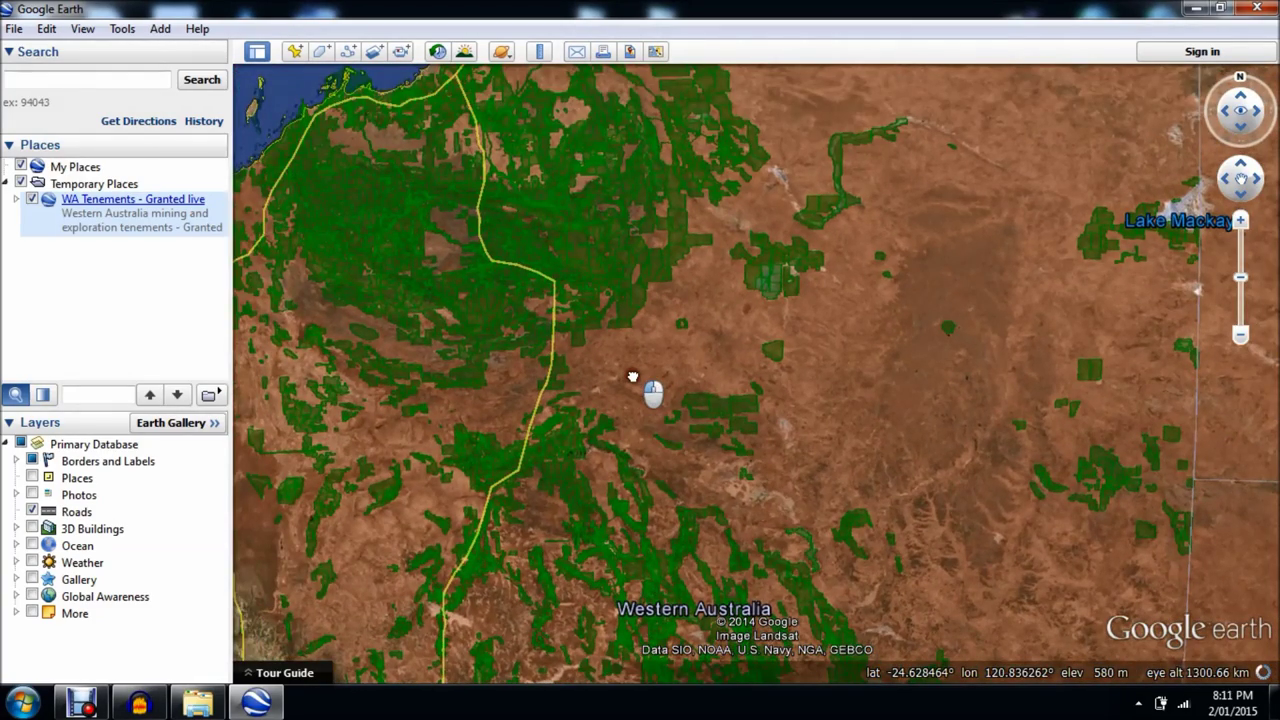
{"action": "left_click", "coordinate": [643, 360]}
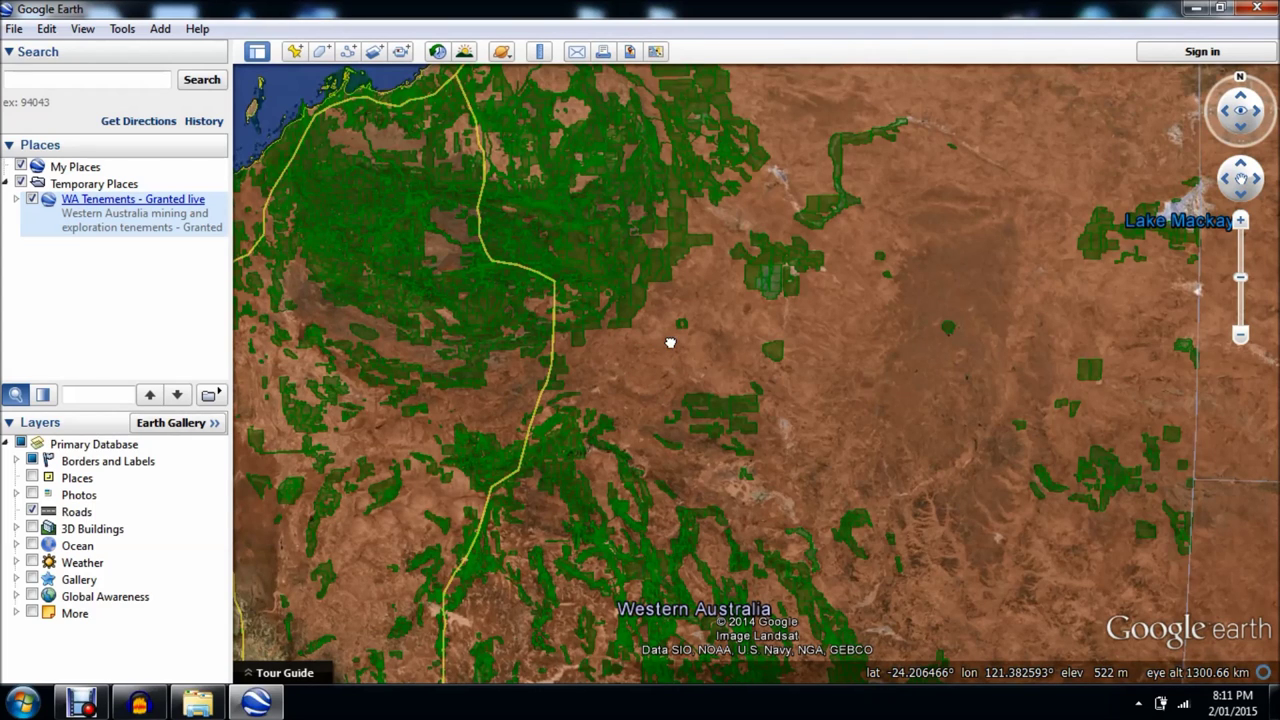
{"action": "double_click", "coordinate": [563, 285]}
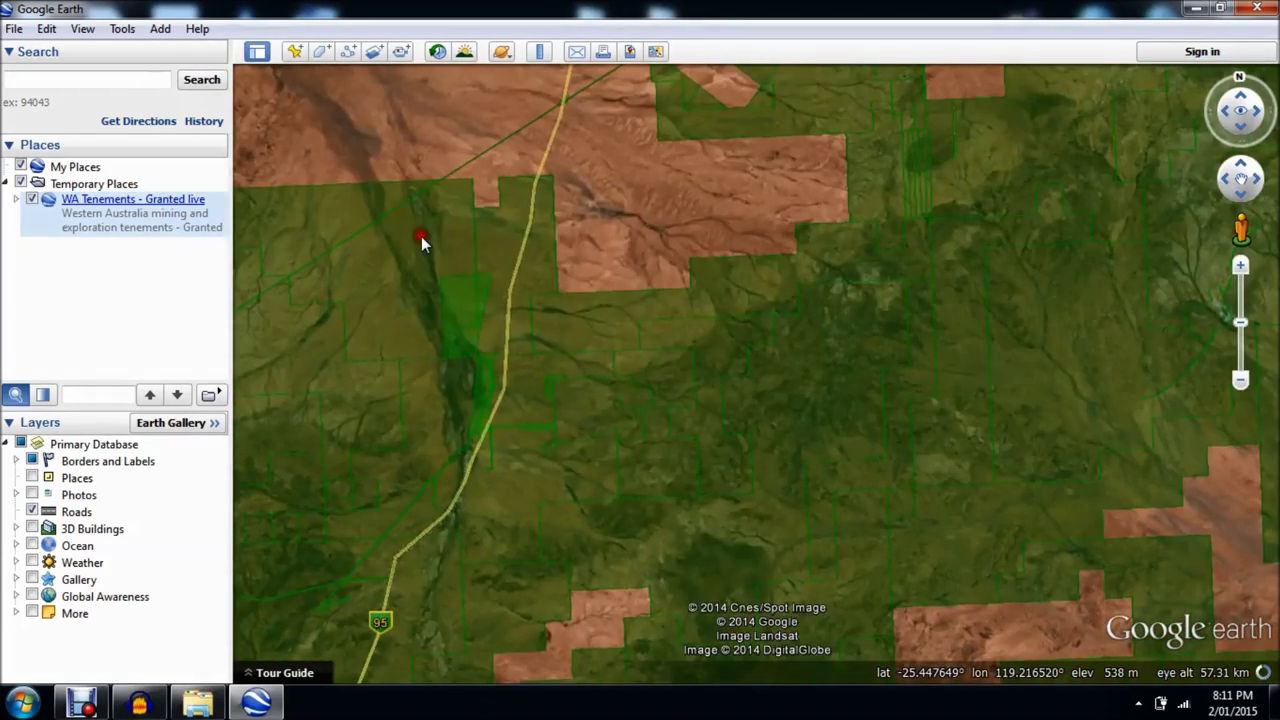
{"action": "left_click", "coordinate": [421, 236]}
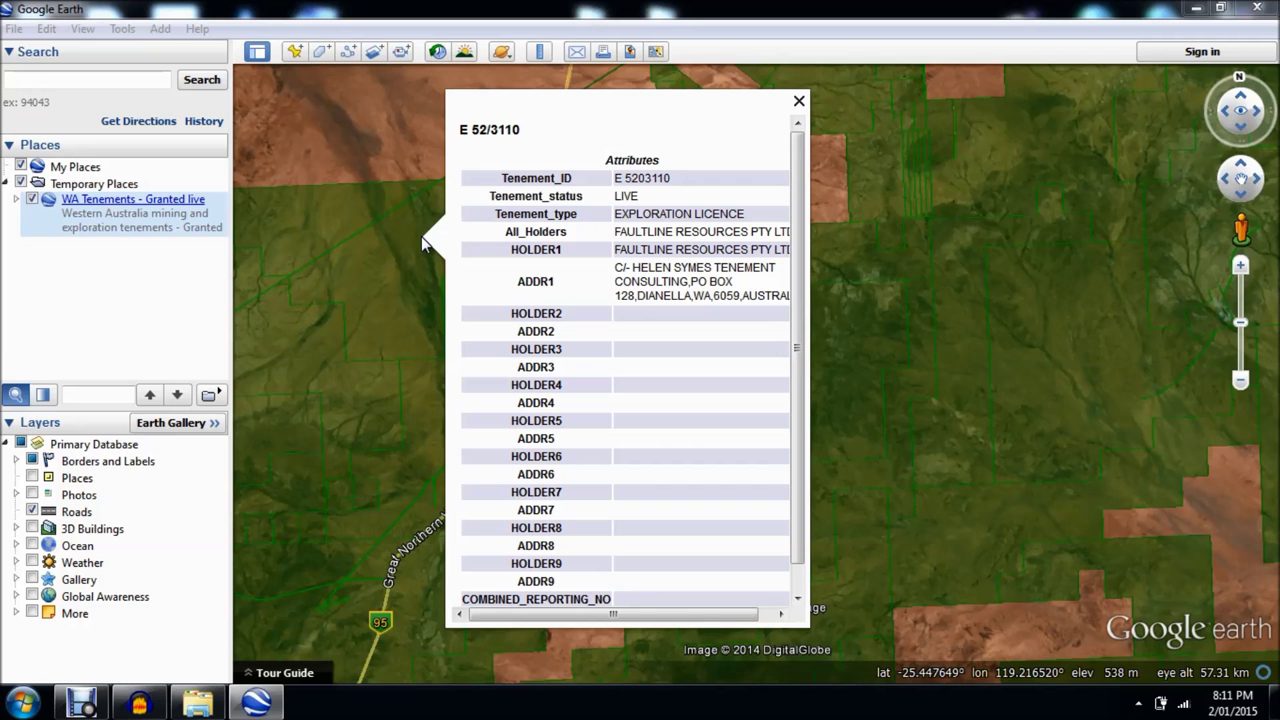
{"action": "scroll", "coordinate": [421, 236], "scroll_direction": "down", "scroll_amount": 3}
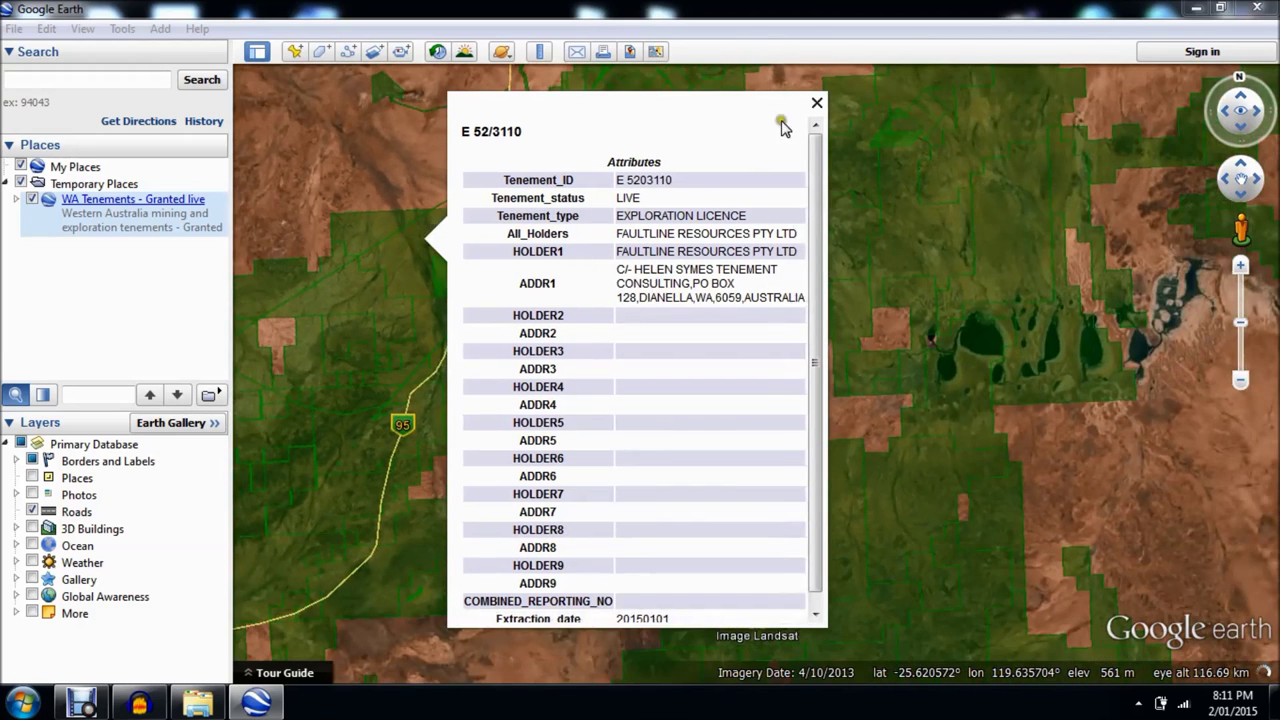
{"action": "left_click", "coordinate": [816, 104]}
Step: Zoom out over Western Australia, untick WA Tenements - Granted live, and minimise Google Earth
{"action": "scroll", "coordinate": [565, 494], "scroll_direction": "down", "scroll_amount": 5}
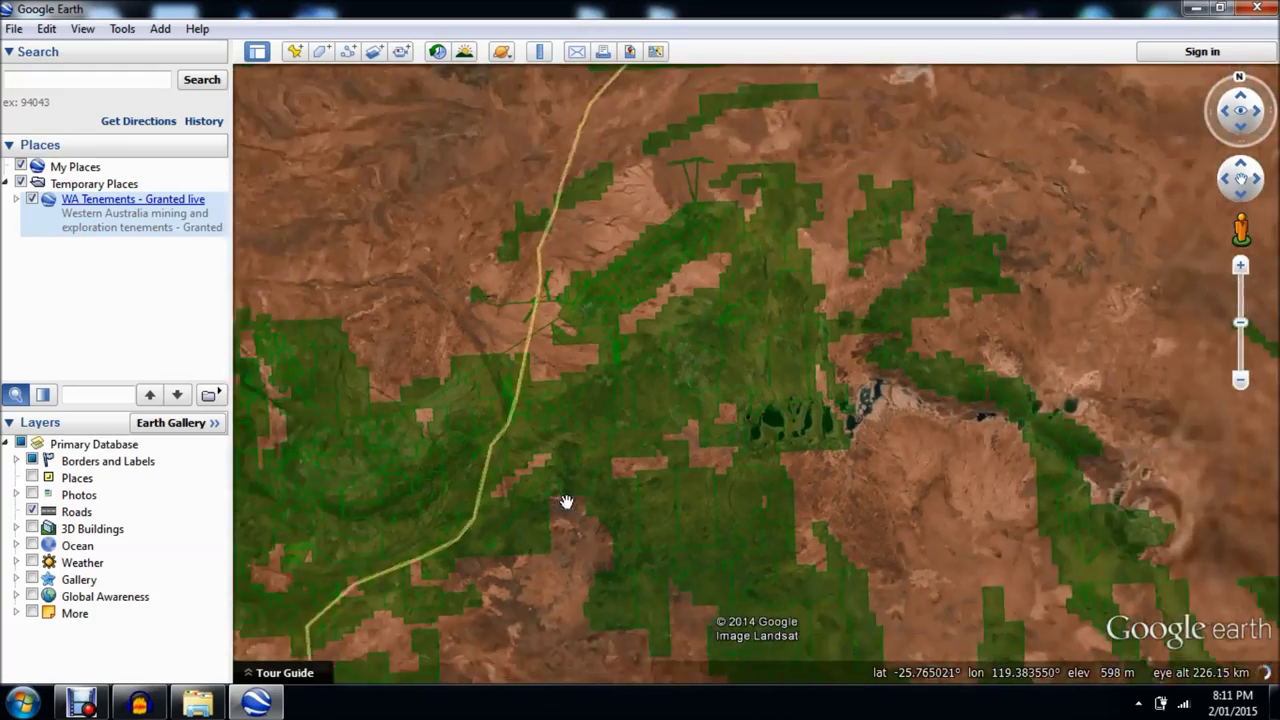
{"action": "scroll", "coordinate": [573, 494], "scroll_direction": "down", "scroll_amount": 5}
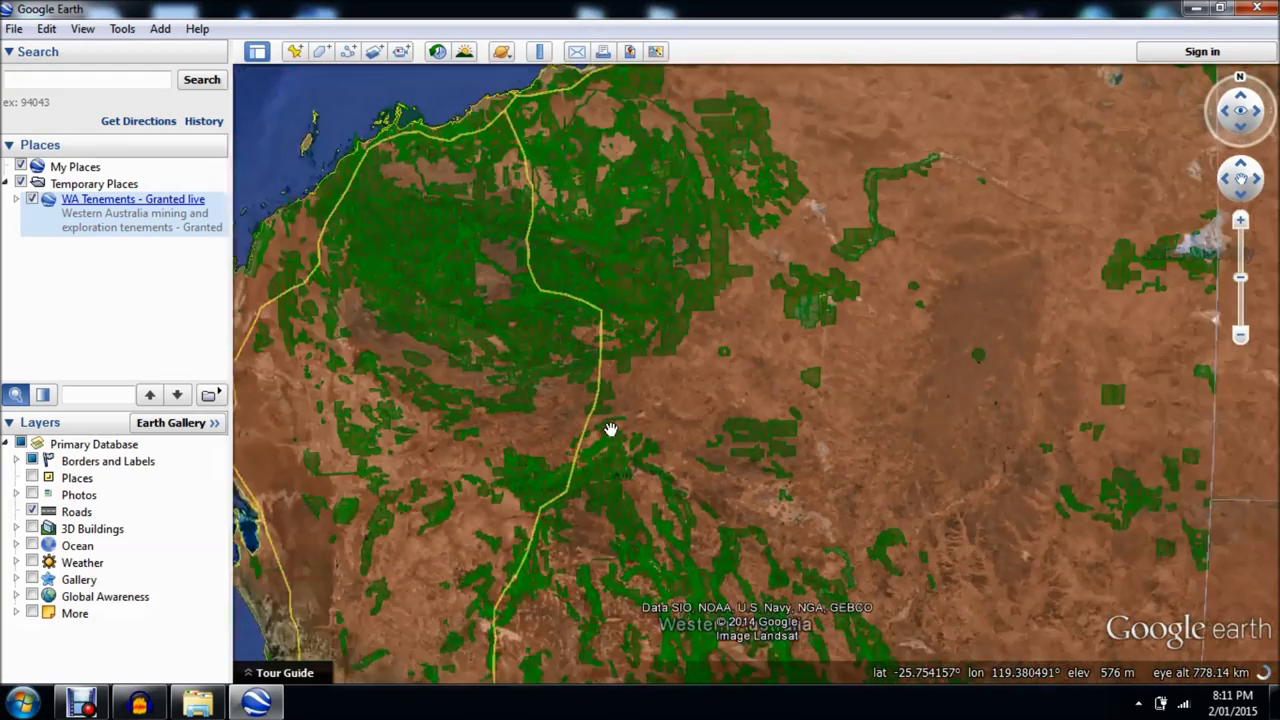
{"action": "scroll", "coordinate": [613, 428], "scroll_direction": "down", "scroll_amount": 3}
{"action": "left_click_drag", "start_coordinate": [677, 409], "coordinate": [703, 238]}
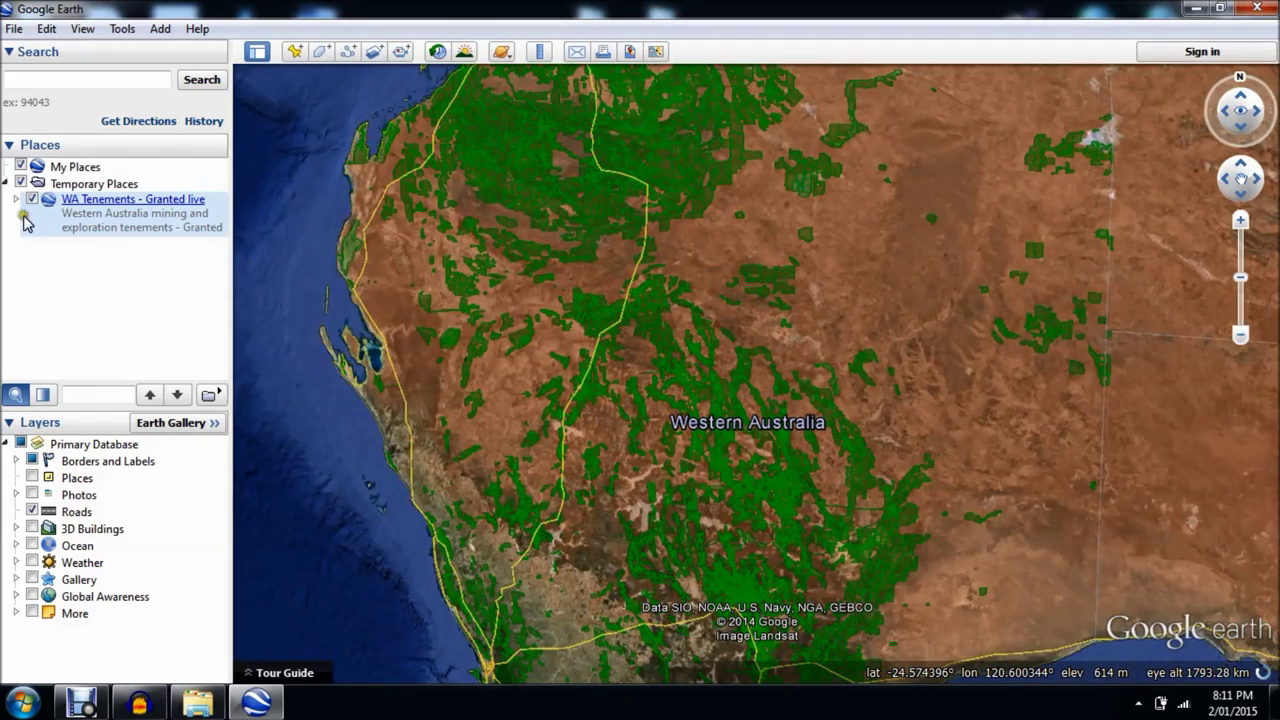
{"action": "left_click", "coordinate": [31, 200]}
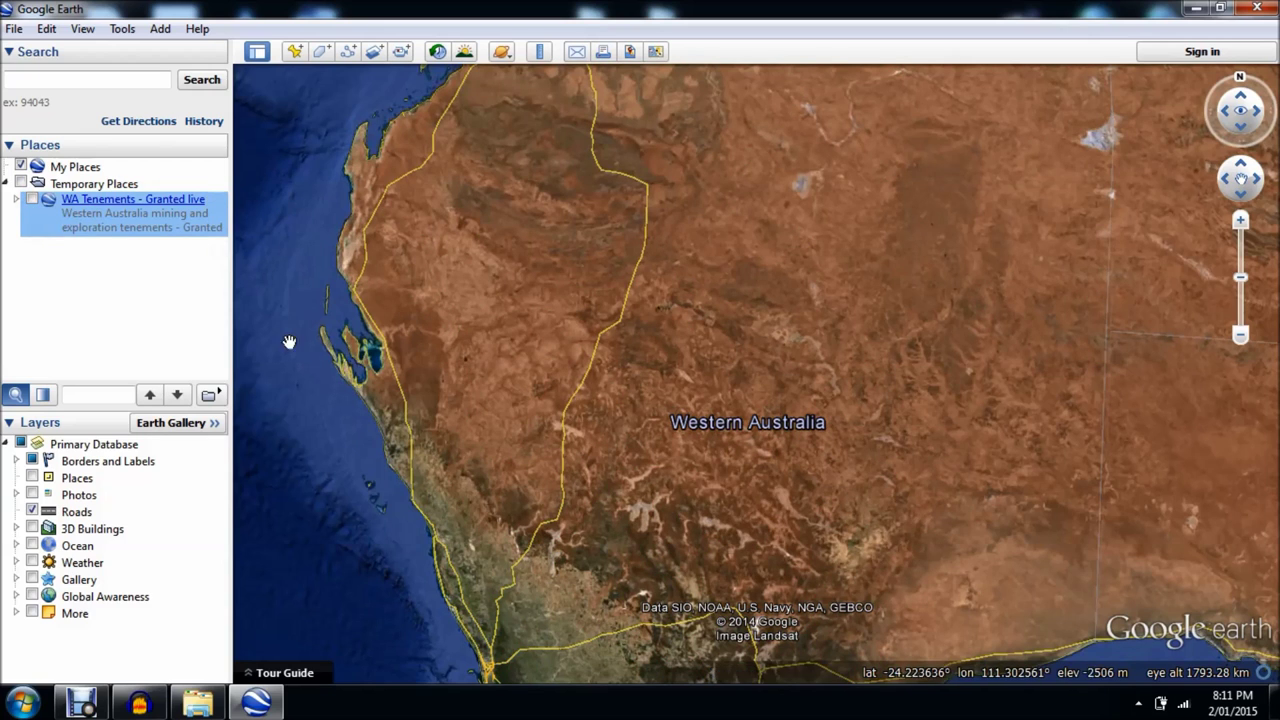
{"action": "left_click", "coordinate": [1196, 8]}
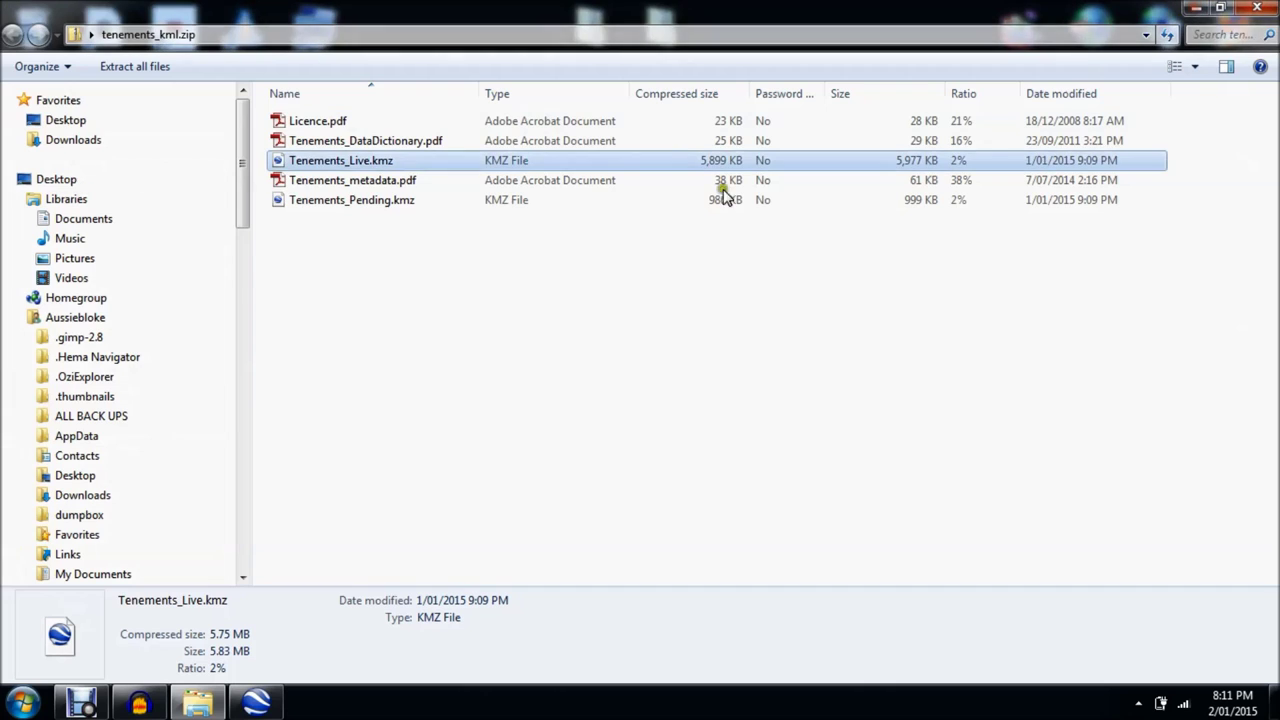
Step: Open Tenements_Pending.kmz from the tenements_kml.zip folder in Google Earth
{"action": "double_click", "coordinate": [296, 201]}
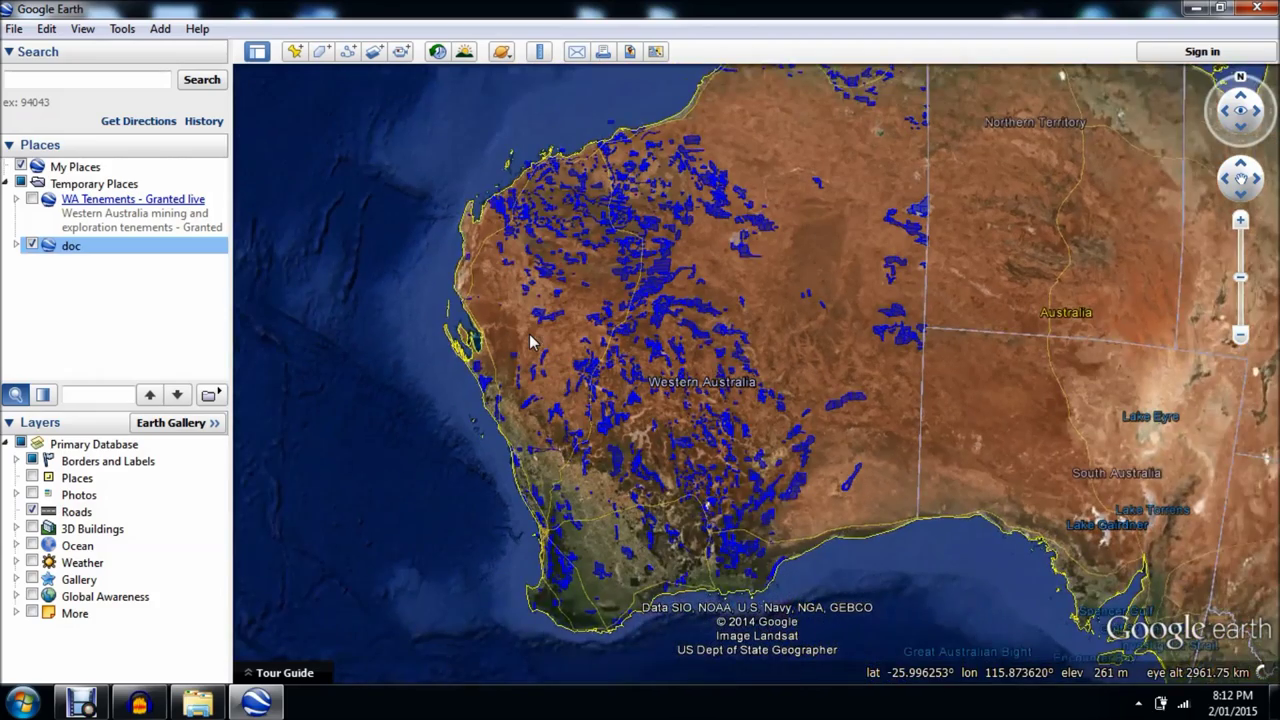
Step: Pan and zoom the pending 'doc' tenement polygons in to Sandstone, near Lake Noondie
{"action": "left_click_drag", "start_coordinate": [737, 298], "coordinate": [709, 403]}
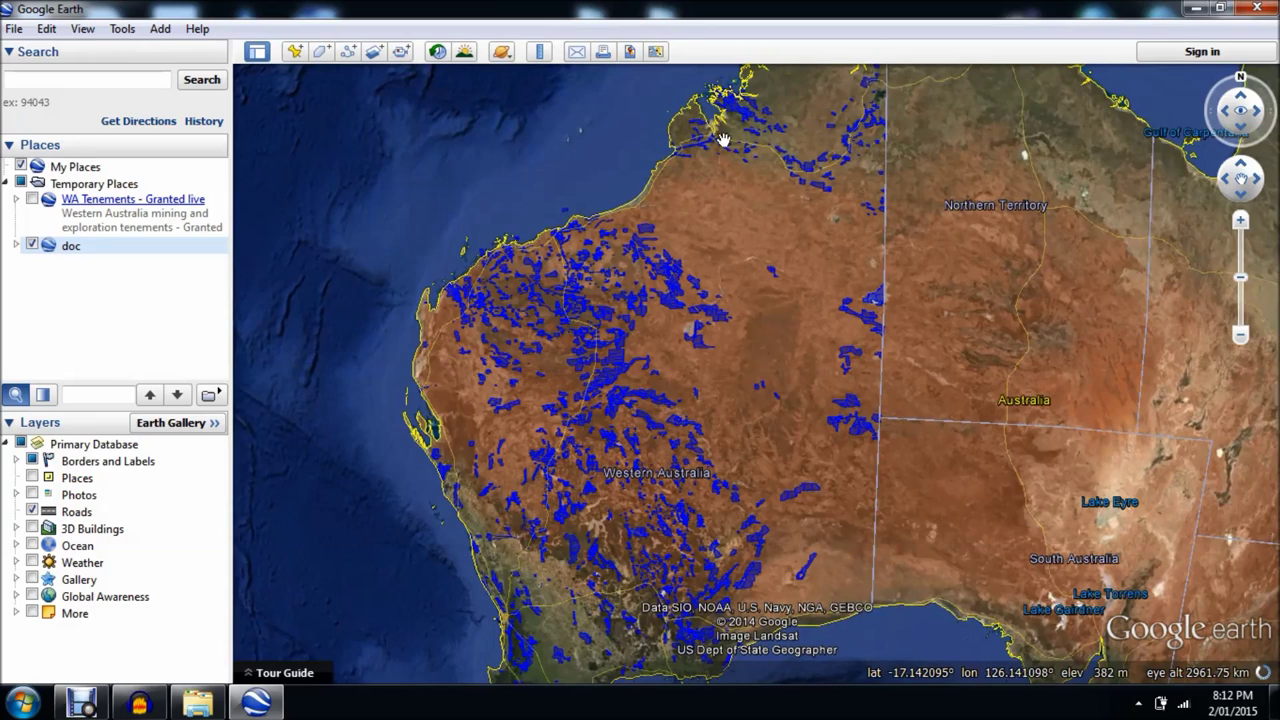
{"action": "scroll", "coordinate": [624, 419], "scroll_direction": "up", "scroll_amount": 2}
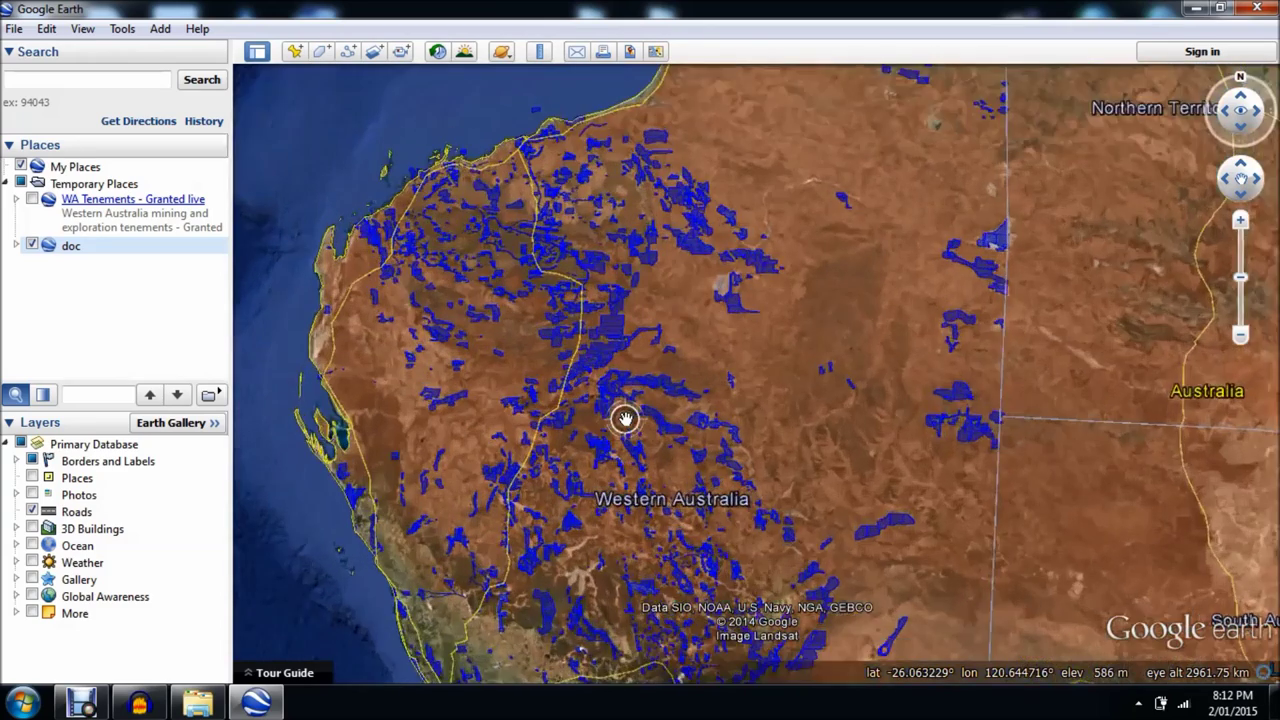
{"action": "scroll", "coordinate": [714, 357], "scroll_direction": "up", "scroll_amount": 2}
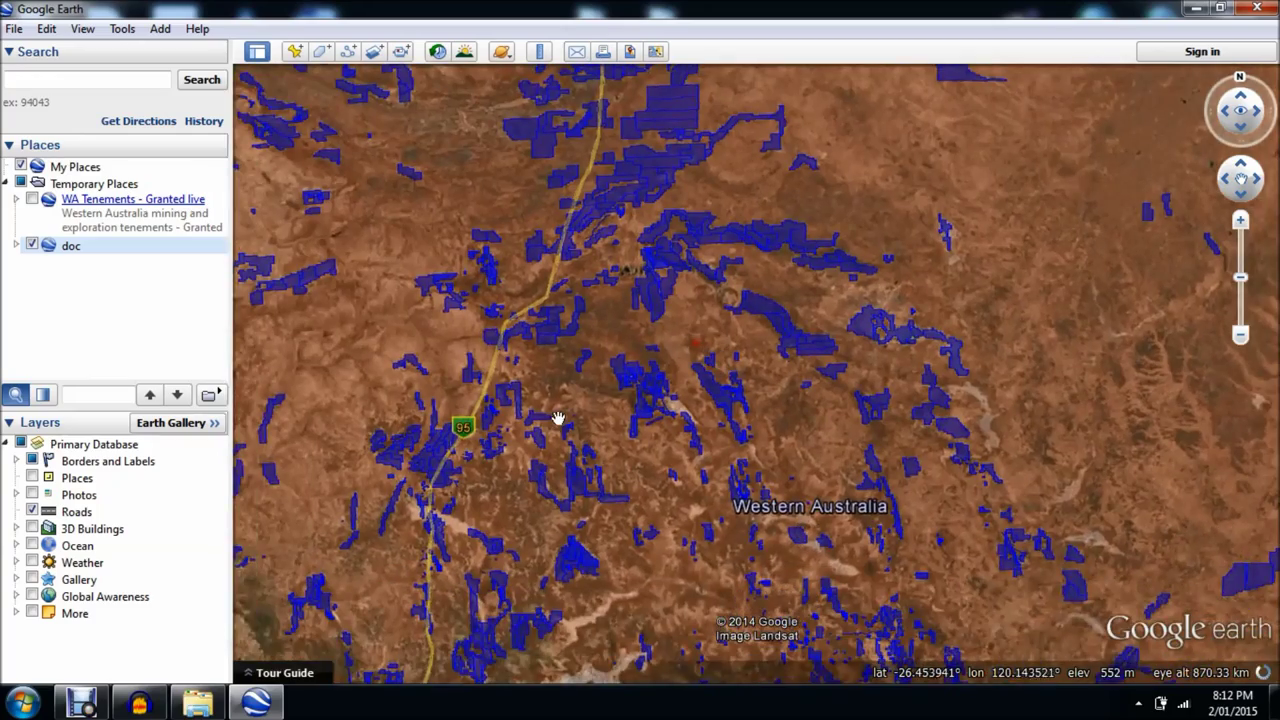
{"action": "scroll", "coordinate": [557, 417], "scroll_direction": "up", "scroll_amount": 2}
{"action": "scroll", "coordinate": [640, 292], "scroll_direction": "up", "scroll_amount": 1}
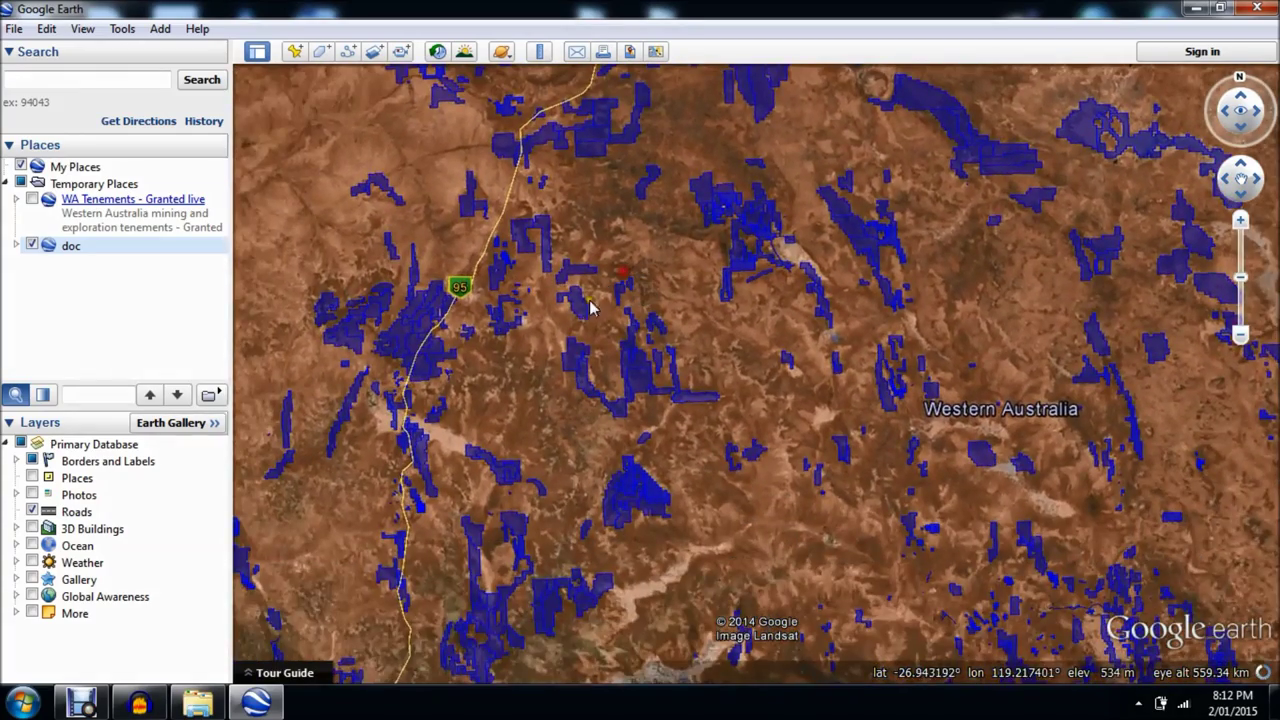
{"action": "left_click_drag", "start_coordinate": [590, 308], "coordinate": [587, 222]}
{"action": "scroll", "coordinate": [518, 400], "scroll_direction": "up", "scroll_amount": 3}
{"action": "scroll", "coordinate": [557, 300], "scroll_direction": "up", "scroll_amount": 4}
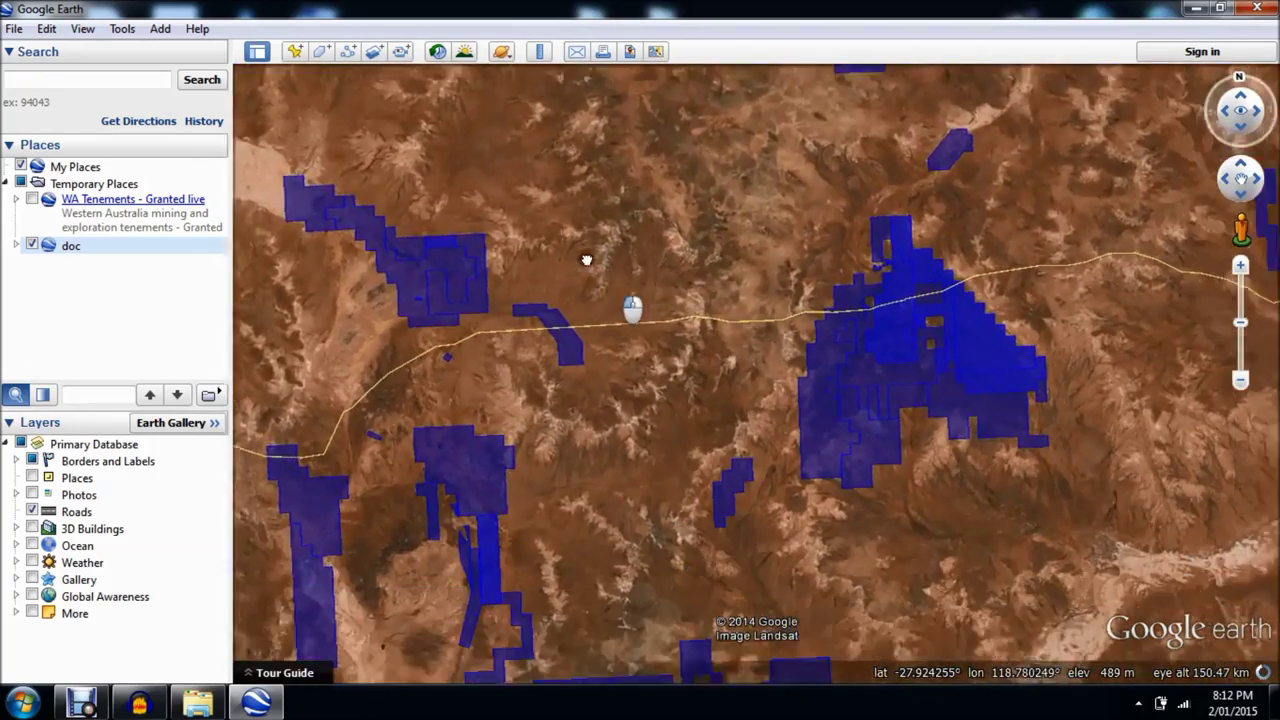
{"action": "left_click_drag", "start_coordinate": [587, 260], "coordinate": [508, 200]}
{"action": "left_click_drag", "start_coordinate": [851, 257], "coordinate": [691, 259]}
{"action": "scroll", "coordinate": [691, 259], "scroll_direction": "up", "scroll_amount": 3}
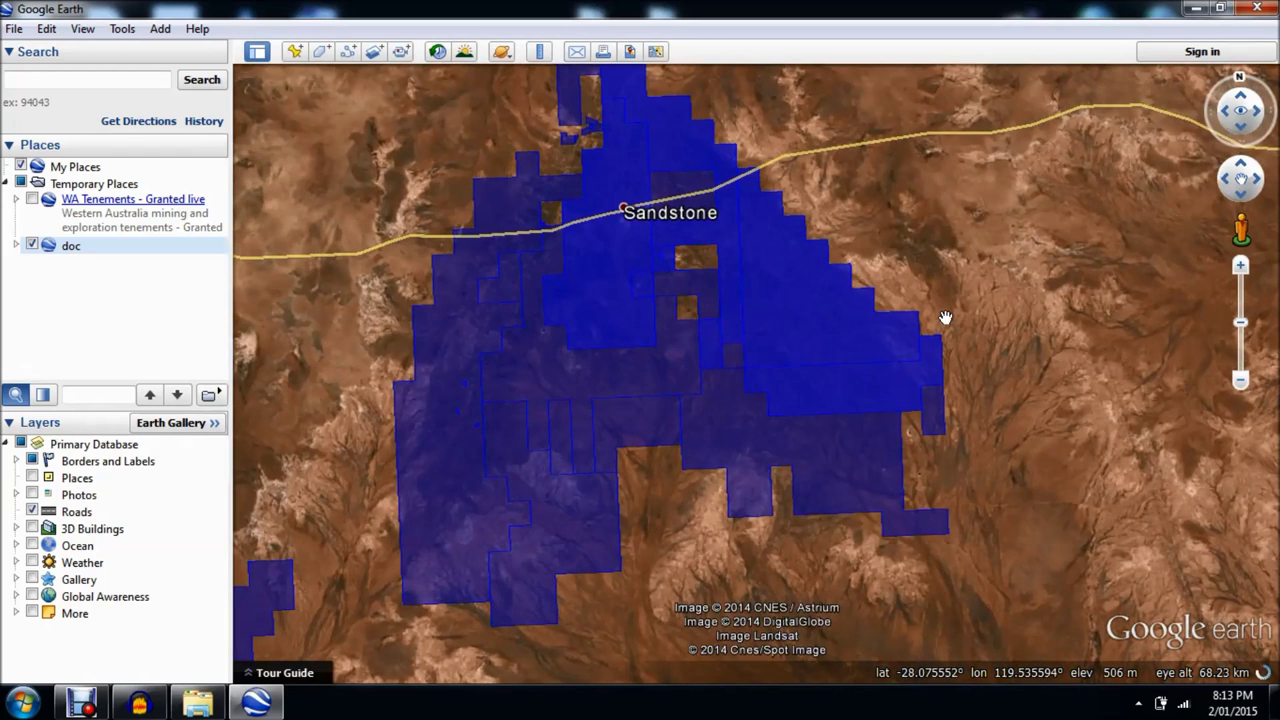
{"action": "left_click_drag", "start_coordinate": [945, 317], "coordinate": [1000, 320]}
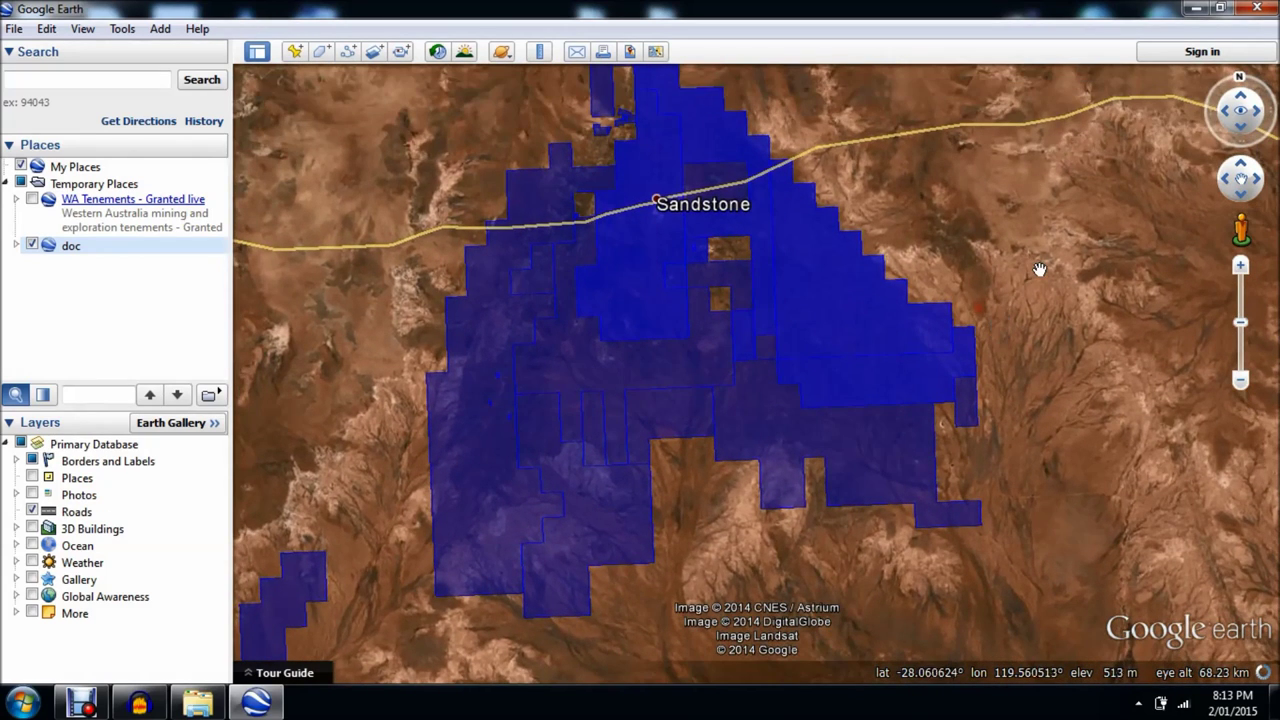
{"action": "scroll", "coordinate": [1039, 269], "scroll_direction": "down", "scroll_amount": 3}
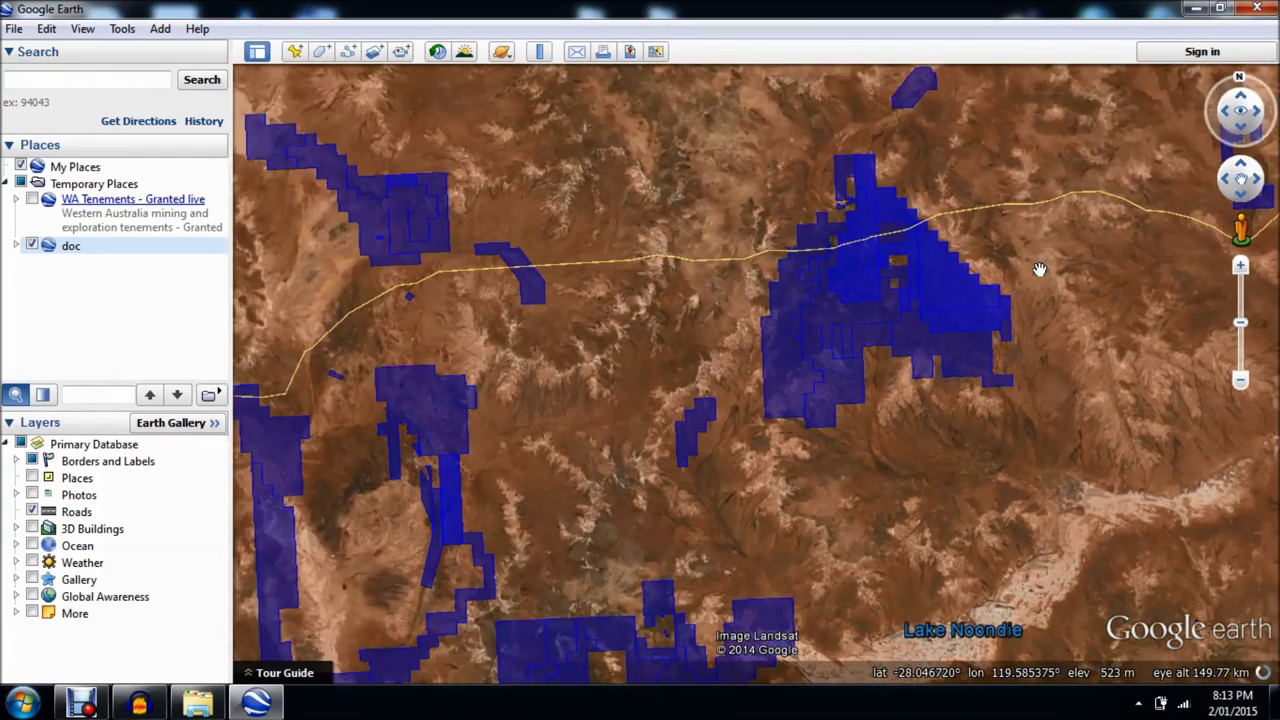
Step: Re-enable WA Tenements - Granted live and zoom the map in around the Sandstone tenements
{"action": "left_click", "coordinate": [32, 202]}
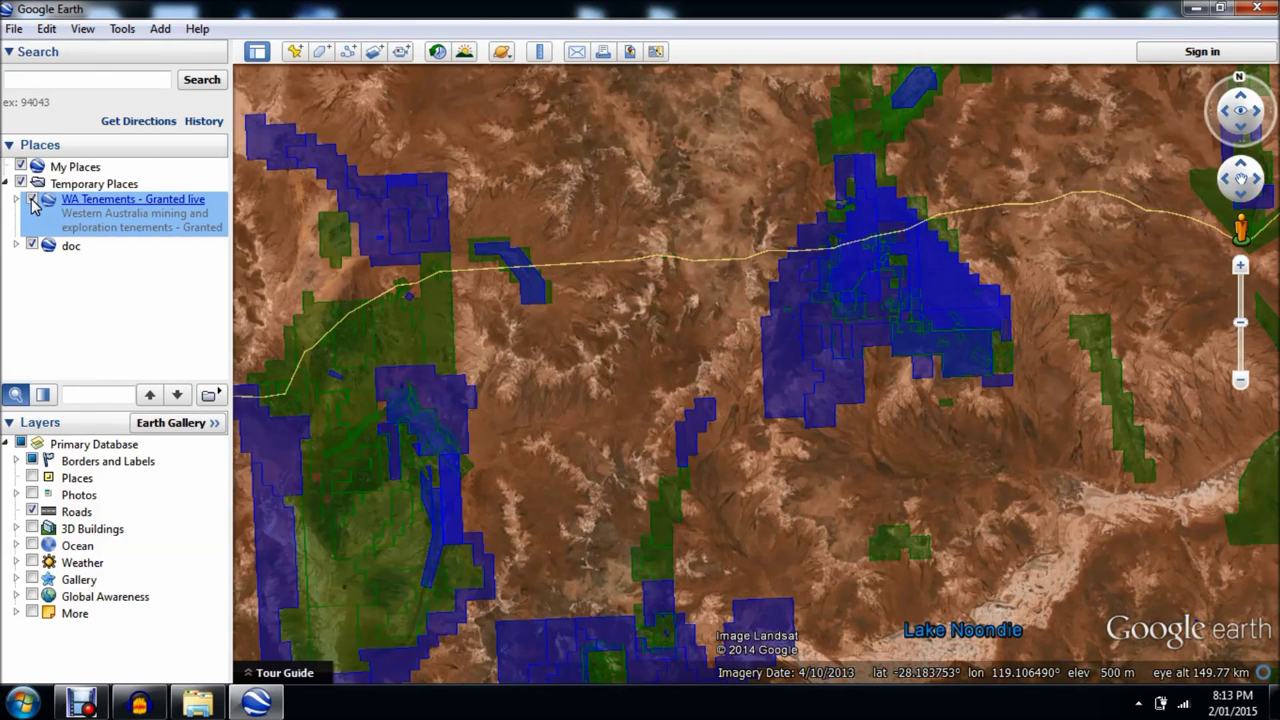
{"action": "scroll", "coordinate": [604, 298], "scroll_direction": "down", "scroll_amount": 3}
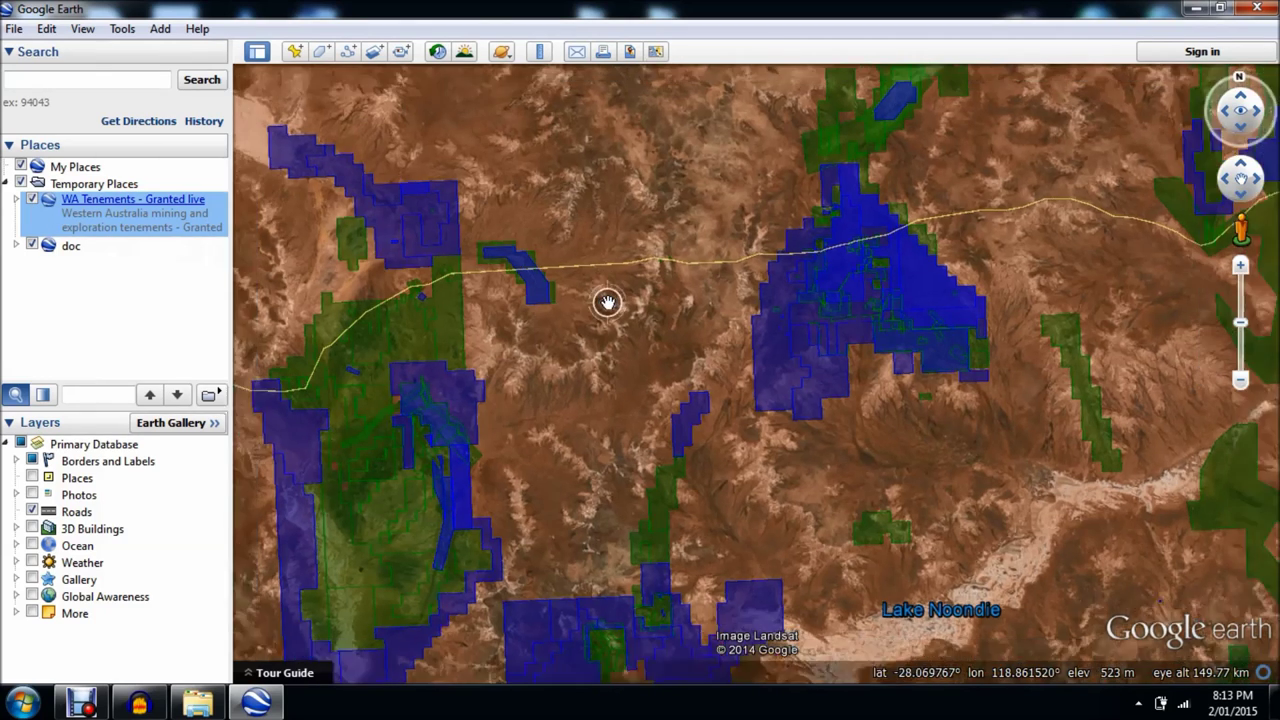
{"action": "scroll", "coordinate": [608, 301], "scroll_direction": "down", "scroll_amount": 4}
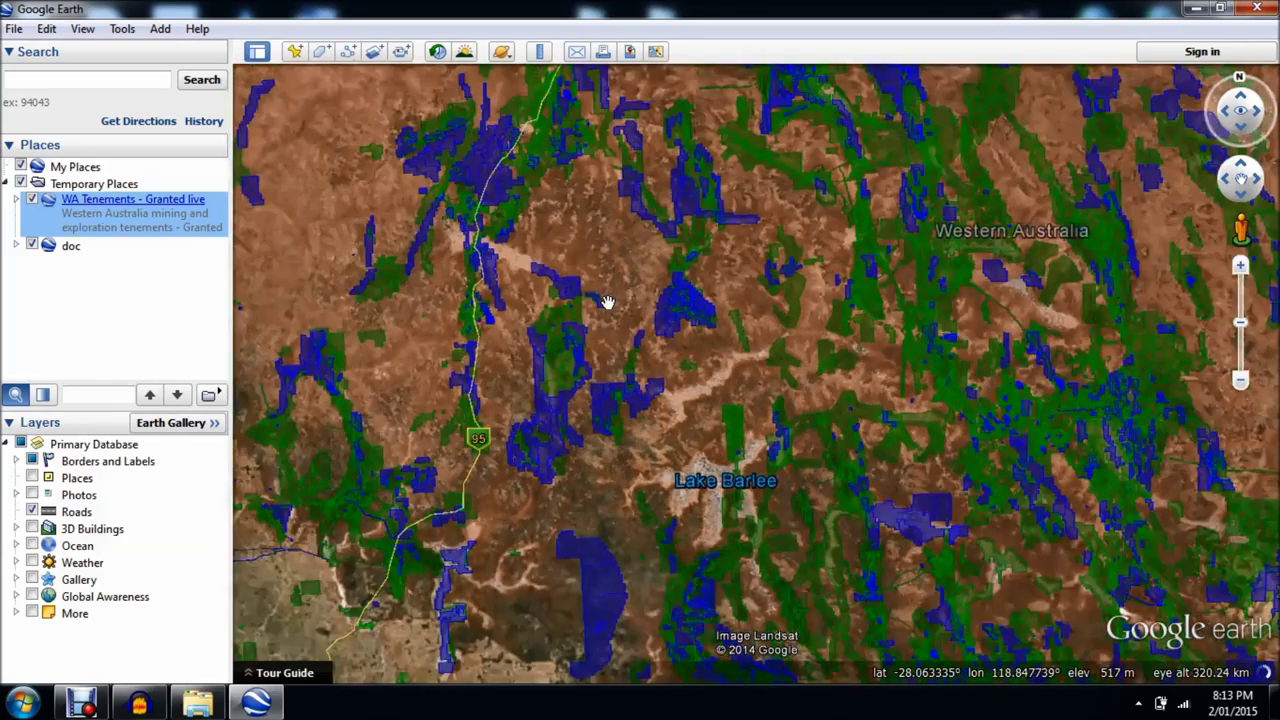
{"action": "scroll", "coordinate": [607, 301], "scroll_direction": "down", "scroll_amount": 1}
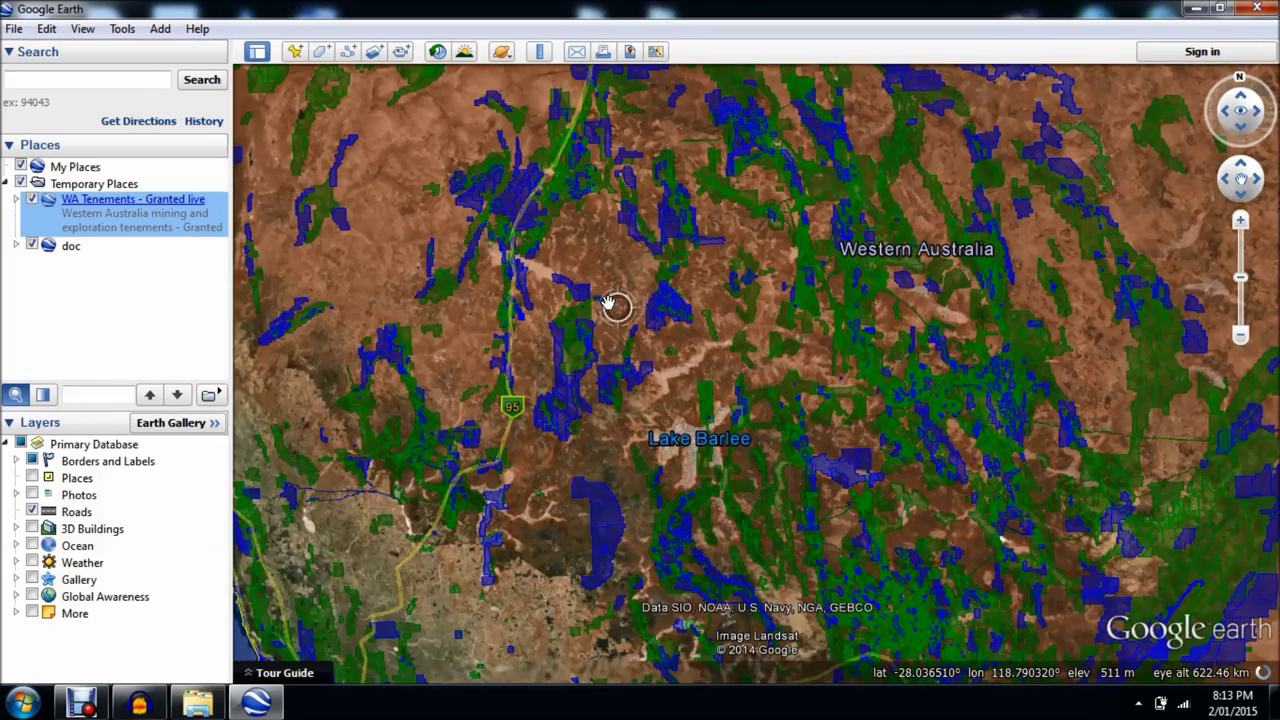
{"action": "scroll", "coordinate": [607, 301], "scroll_direction": "down", "scroll_amount": 2}
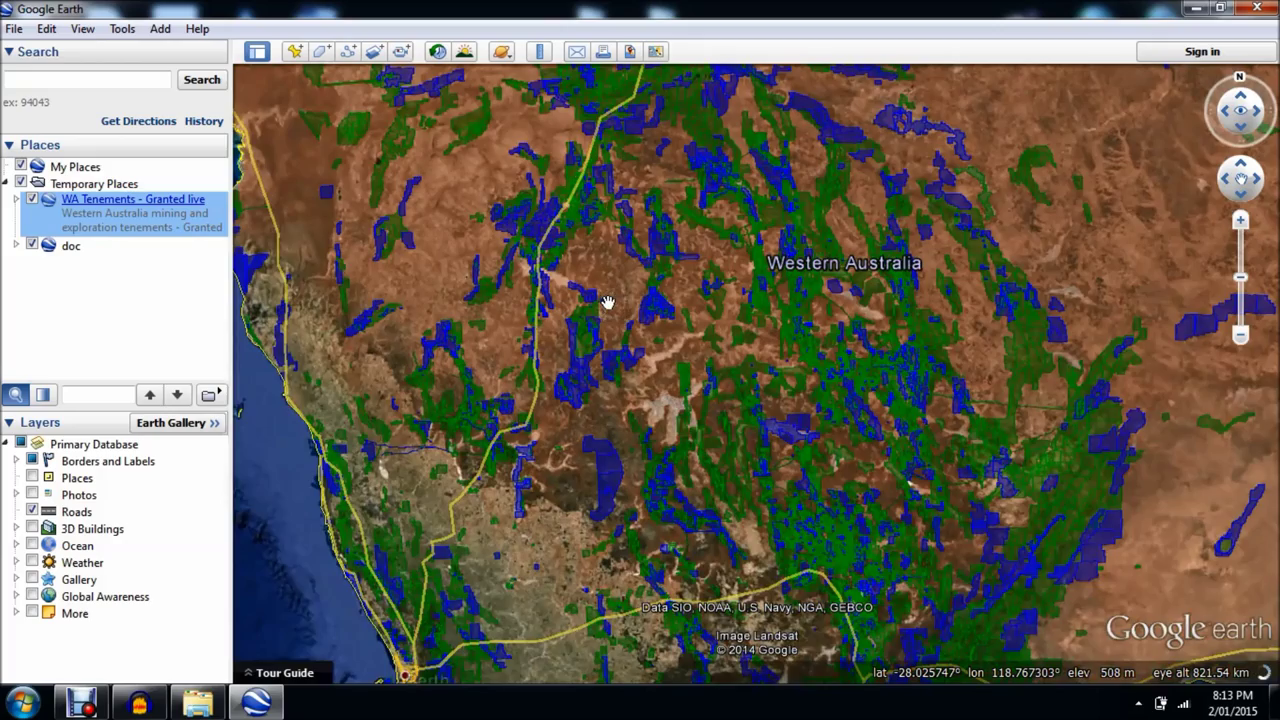
{"action": "scroll", "coordinate": [607, 301], "scroll_direction": "down", "scroll_amount": 2}
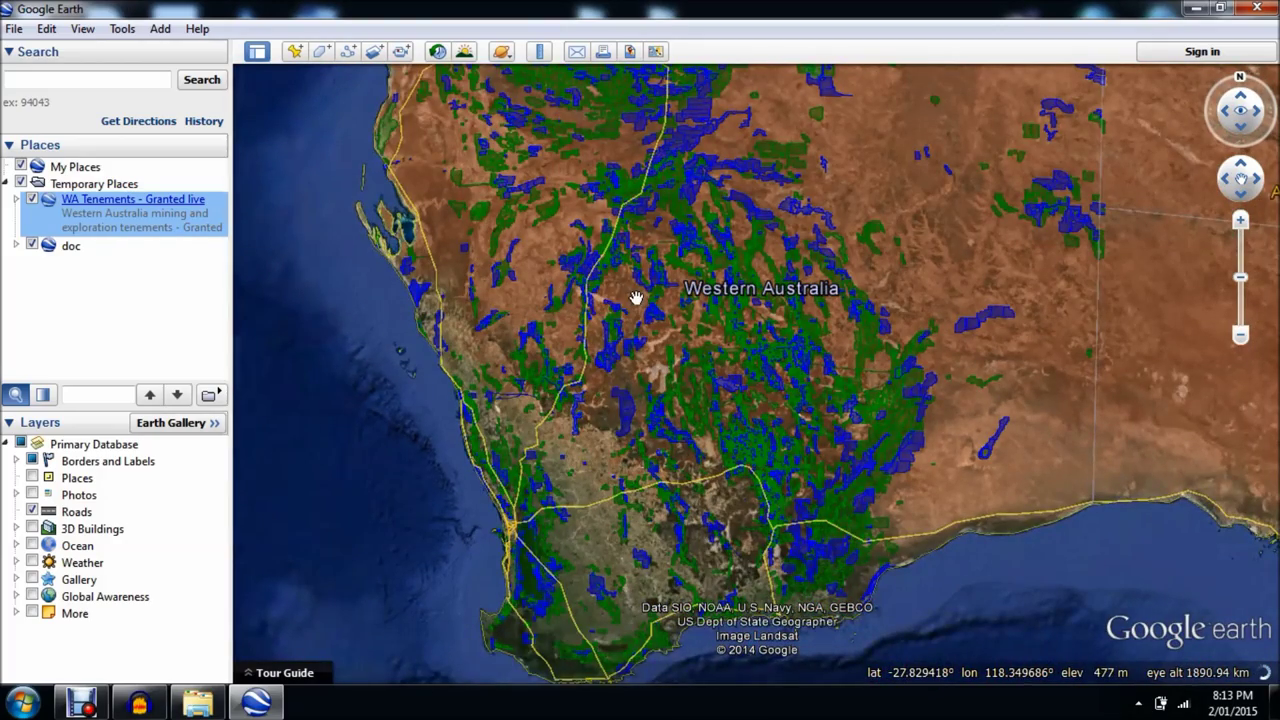
{"action": "scroll", "coordinate": [650, 304], "scroll_direction": "up", "scroll_amount": 2}
{"action": "scroll", "coordinate": [652, 303], "scroll_direction": "up", "scroll_amount": 4}
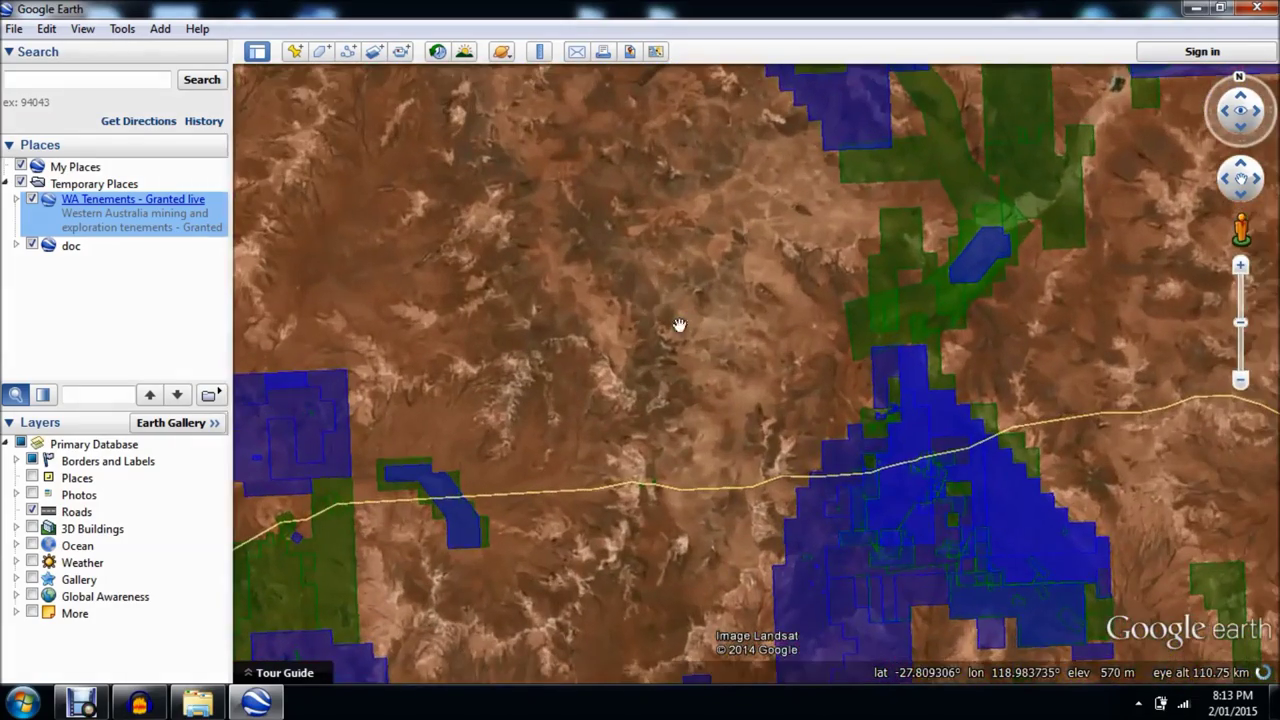
{"action": "left_click_drag", "start_coordinate": [679, 325], "coordinate": [663, 191]}
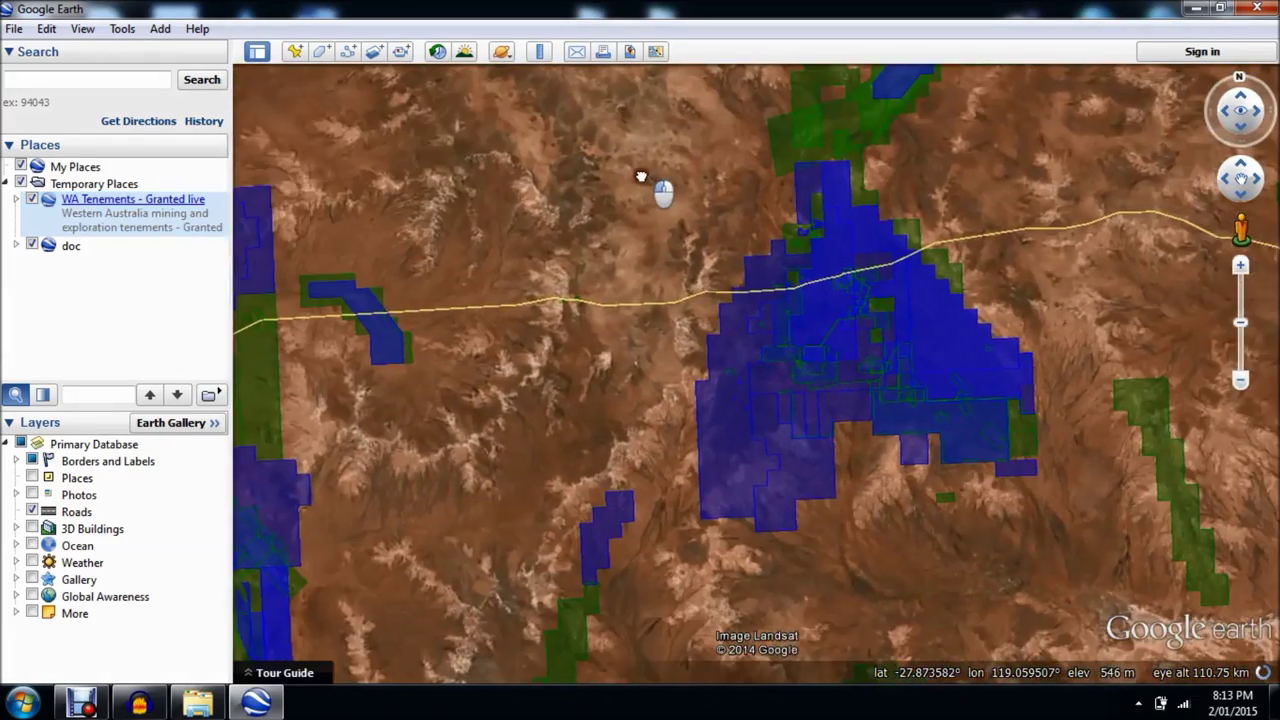
{"action": "scroll", "coordinate": [789, 373], "scroll_direction": "up", "scroll_amount": 1}
{"action": "scroll", "coordinate": [789, 373], "scroll_direction": "up", "scroll_amount": 3}
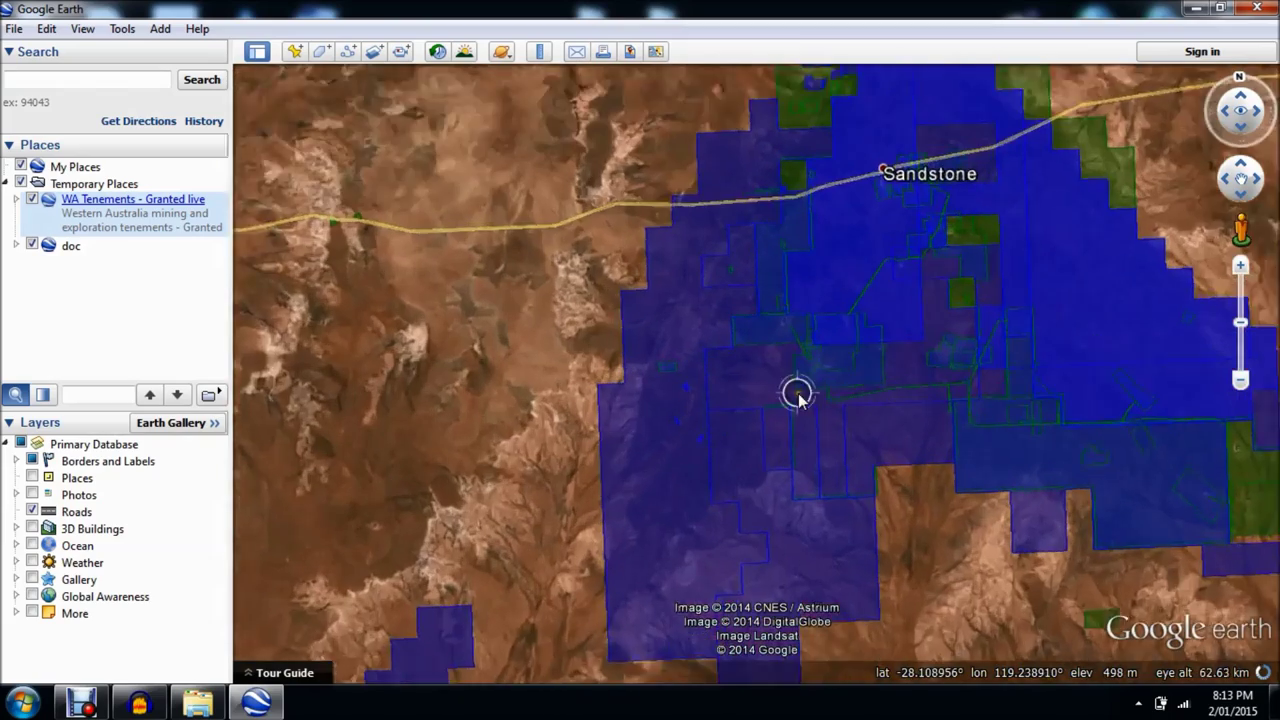
{"action": "scroll", "coordinate": [815, 402], "scroll_direction": "up", "scroll_amount": 2}
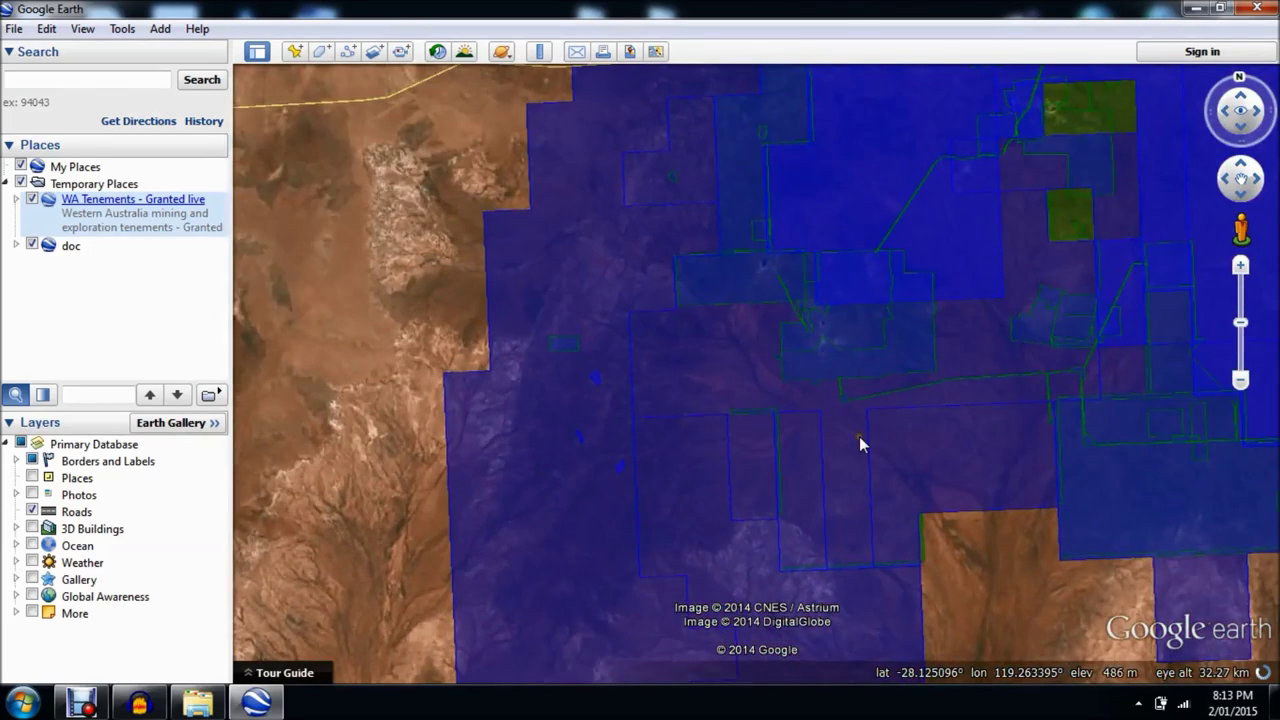
{"action": "scroll", "coordinate": [775, 400], "scroll_direction": "down", "scroll_amount": 3}
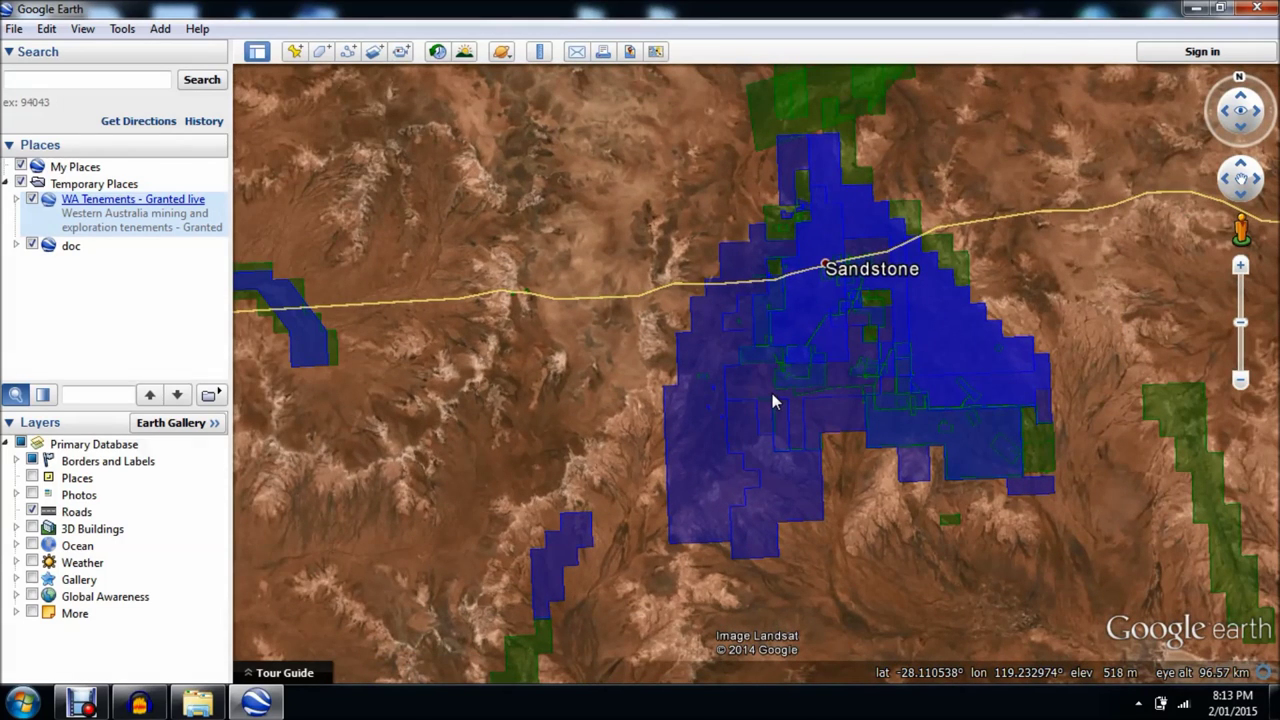
Step: Hide the doc and WA Tenements - Granted live overlays, then minimise Google Earth
{"action": "left_click", "coordinate": [33, 245]}
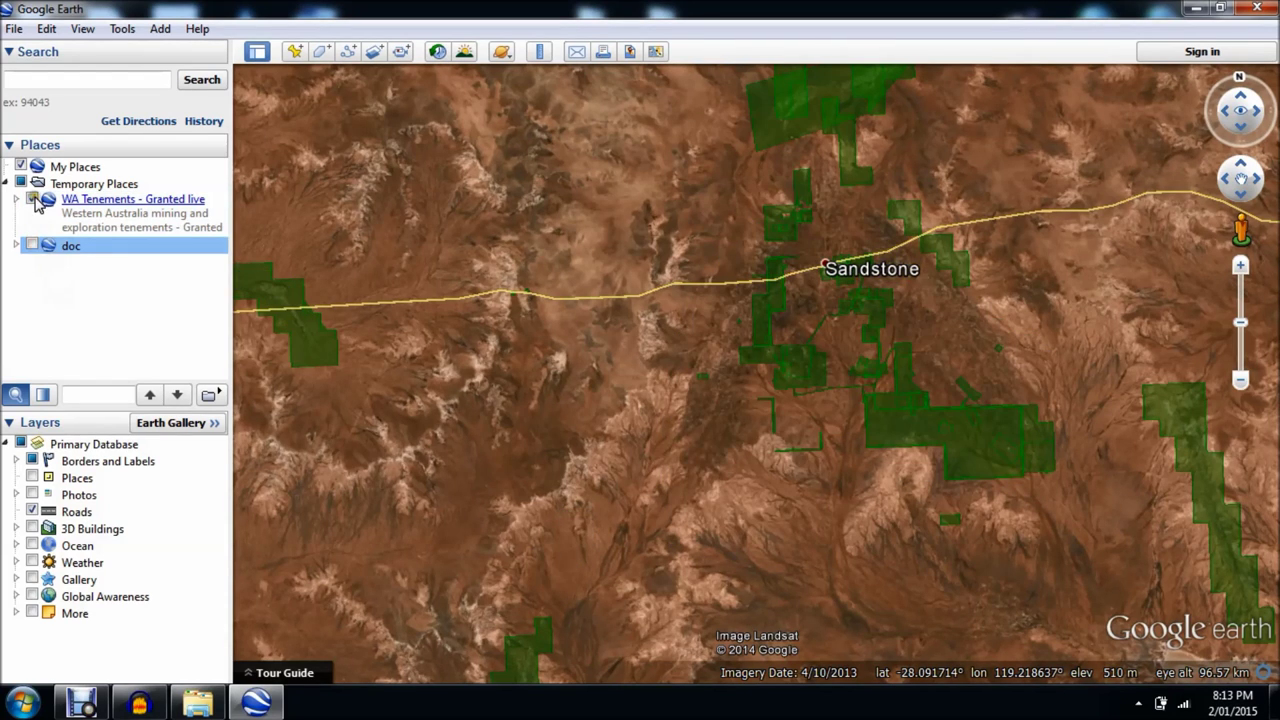
{"action": "left_click", "coordinate": [33, 199]}
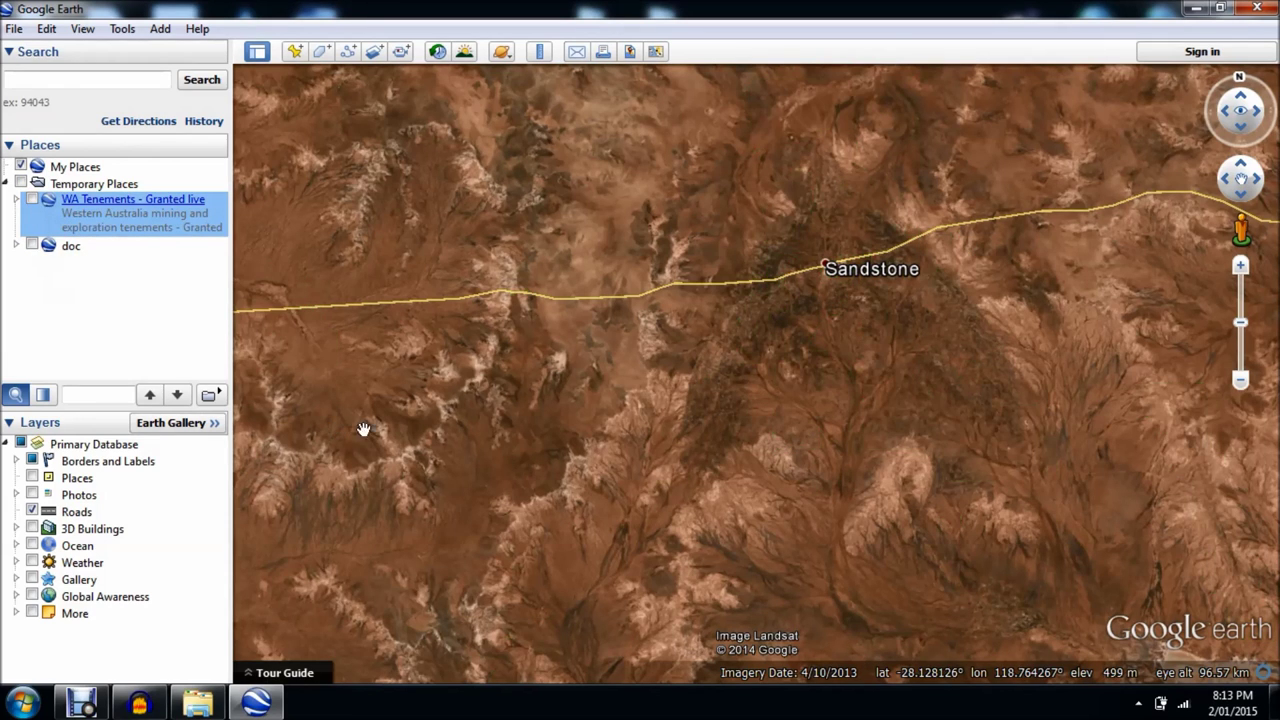
{"action": "left_click", "coordinate": [1194, 8]}
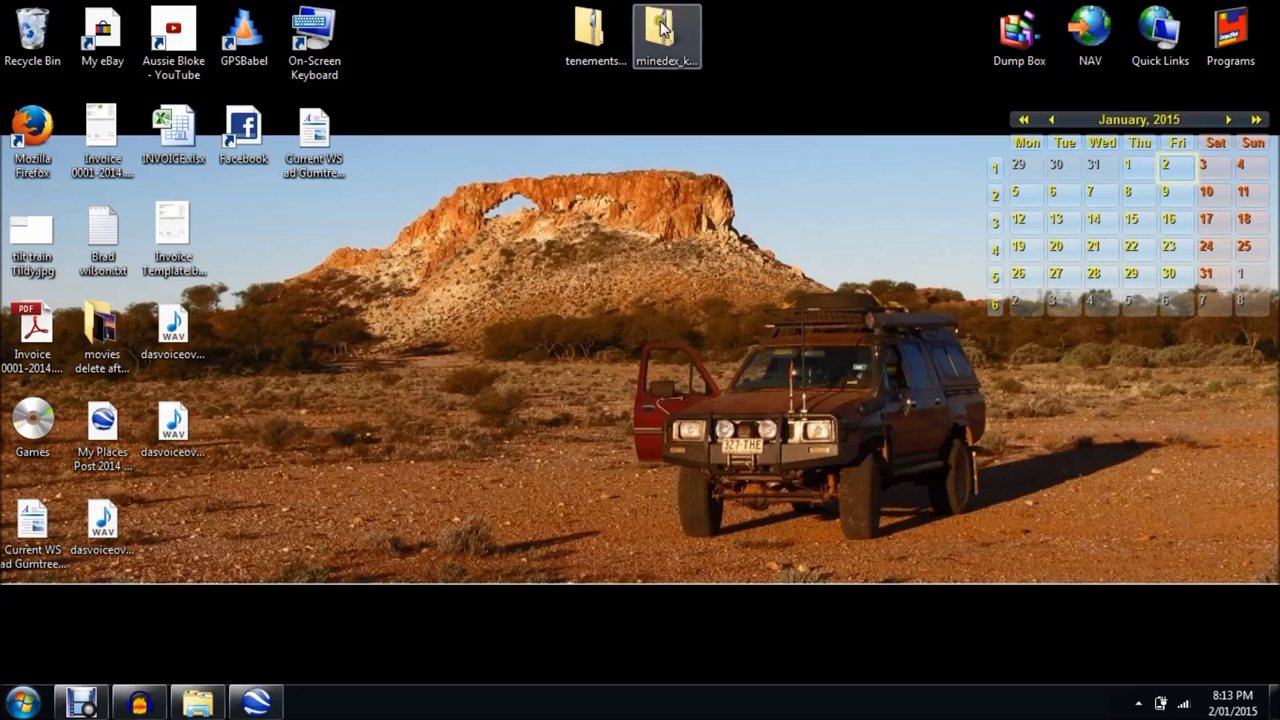
Step: Open the desktop's minedex_kml.zip archive and load its minedex.kmz into Google Earth
{"action": "left_click", "coordinate": [655, 35]}
{"action": "double_click", "coordinate": [655, 35]}
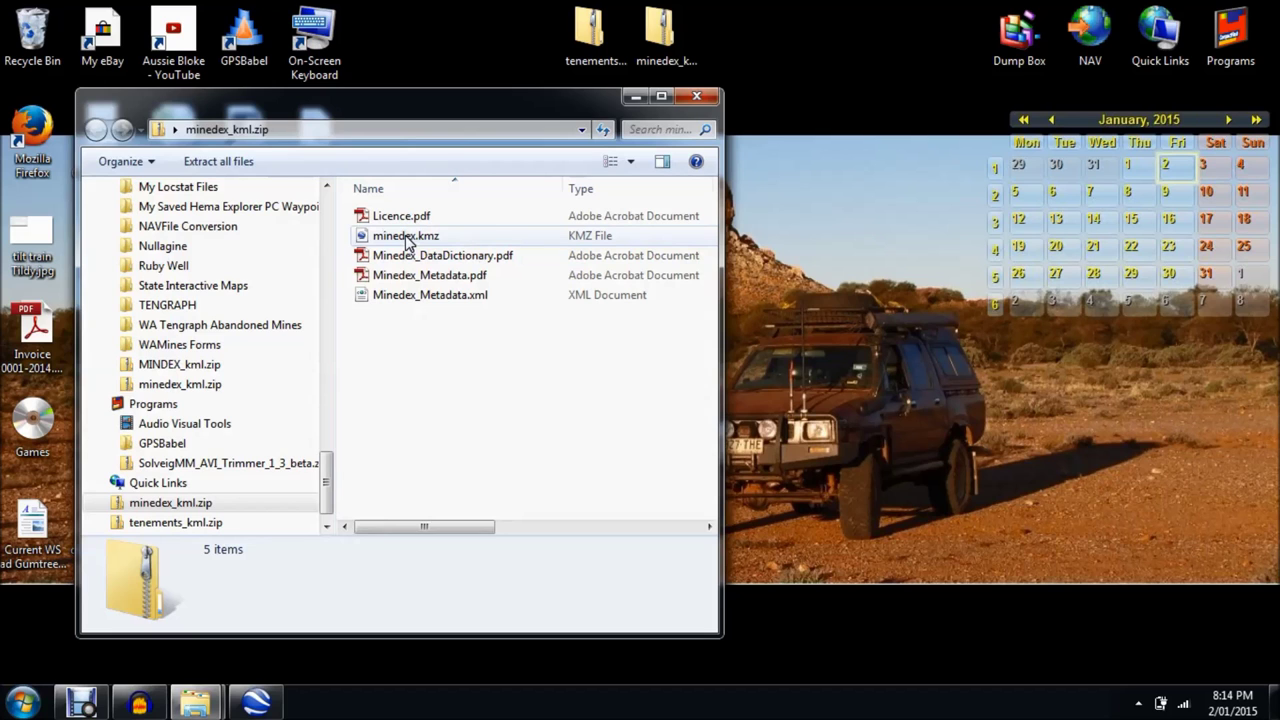
{"action": "double_click", "coordinate": [405, 237]}
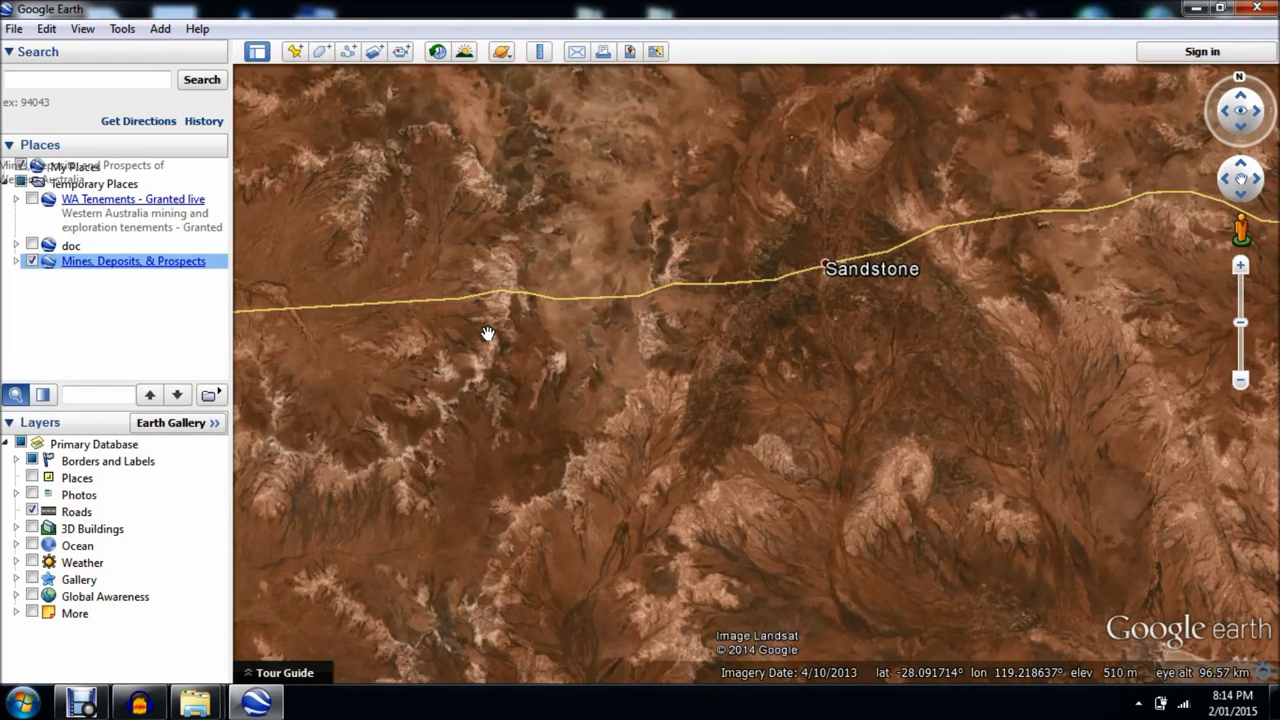
Step: Zoom out until the colour-coded Mines, Deposits, & Prospects markers across Western Australia are visible
{"action": "scroll", "coordinate": [723, 260], "scroll_direction": "down", "scroll_amount": 5}
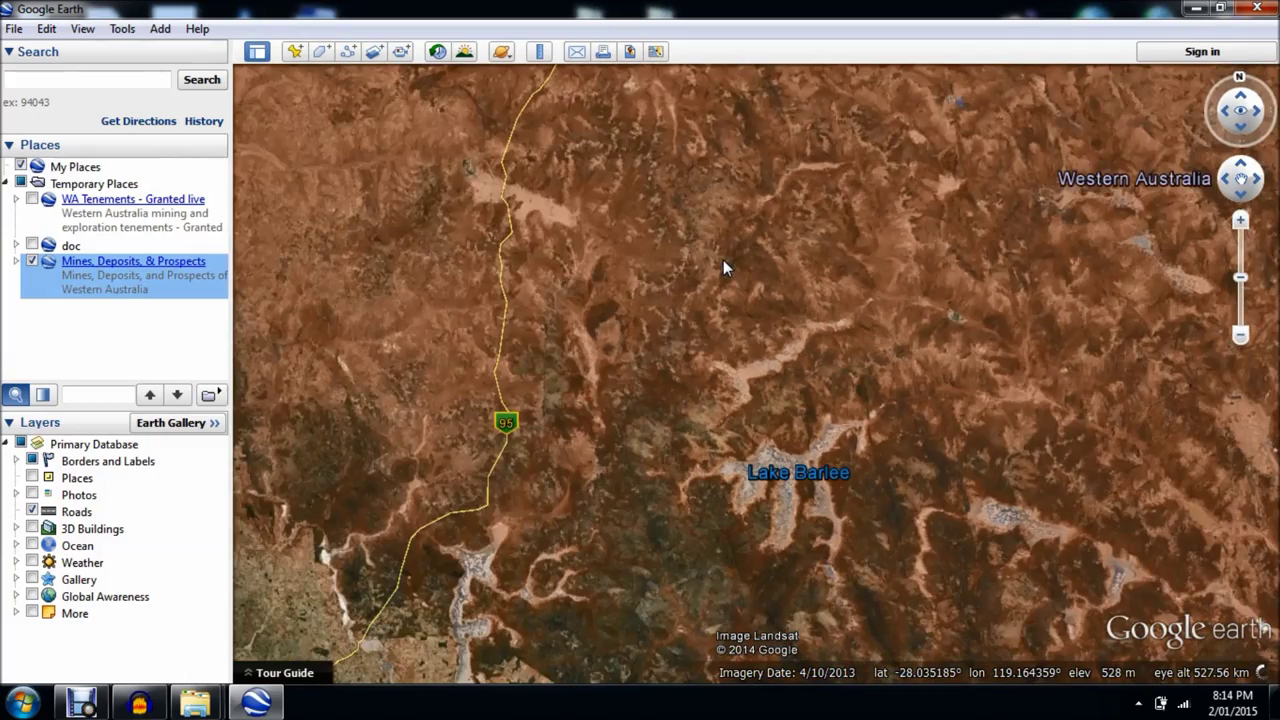
{"action": "scroll", "coordinate": [723, 260], "scroll_direction": "down", "scroll_amount": 1}
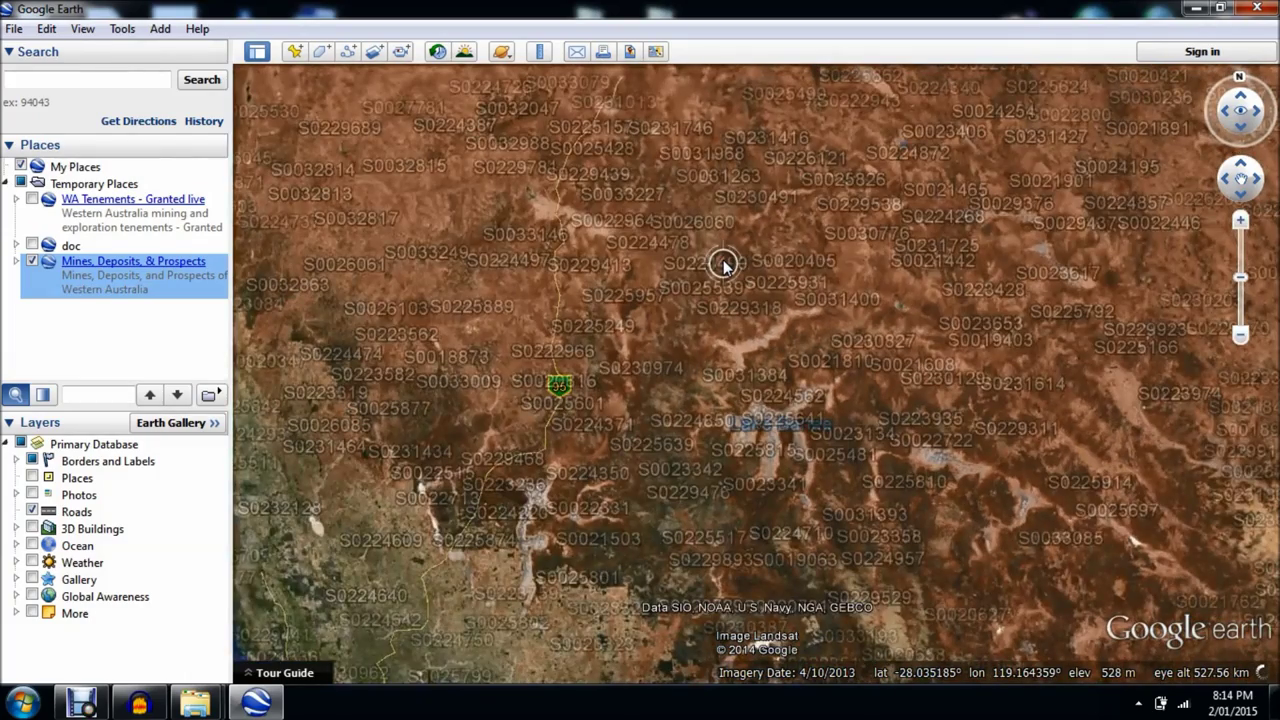
{"action": "scroll", "coordinate": [723, 263], "scroll_direction": "down", "scroll_amount": 1}
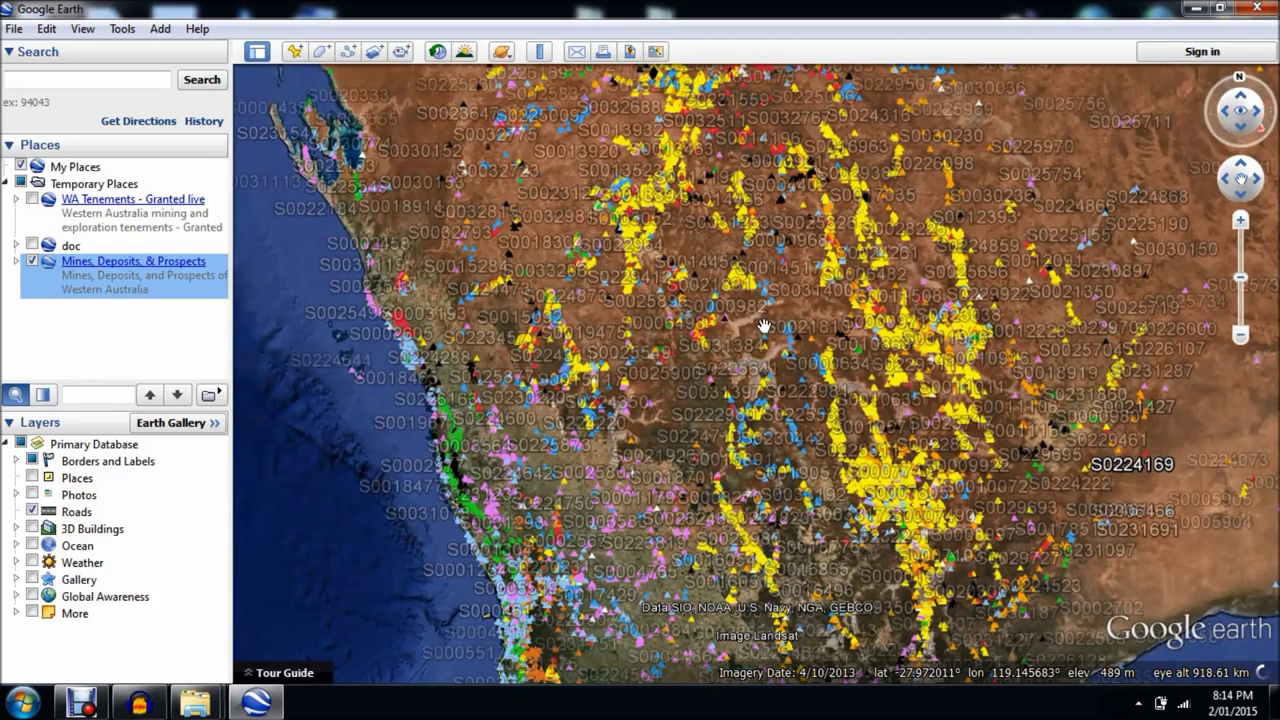
{"action": "scroll", "coordinate": [763, 328], "scroll_direction": "down", "scroll_amount": 2}
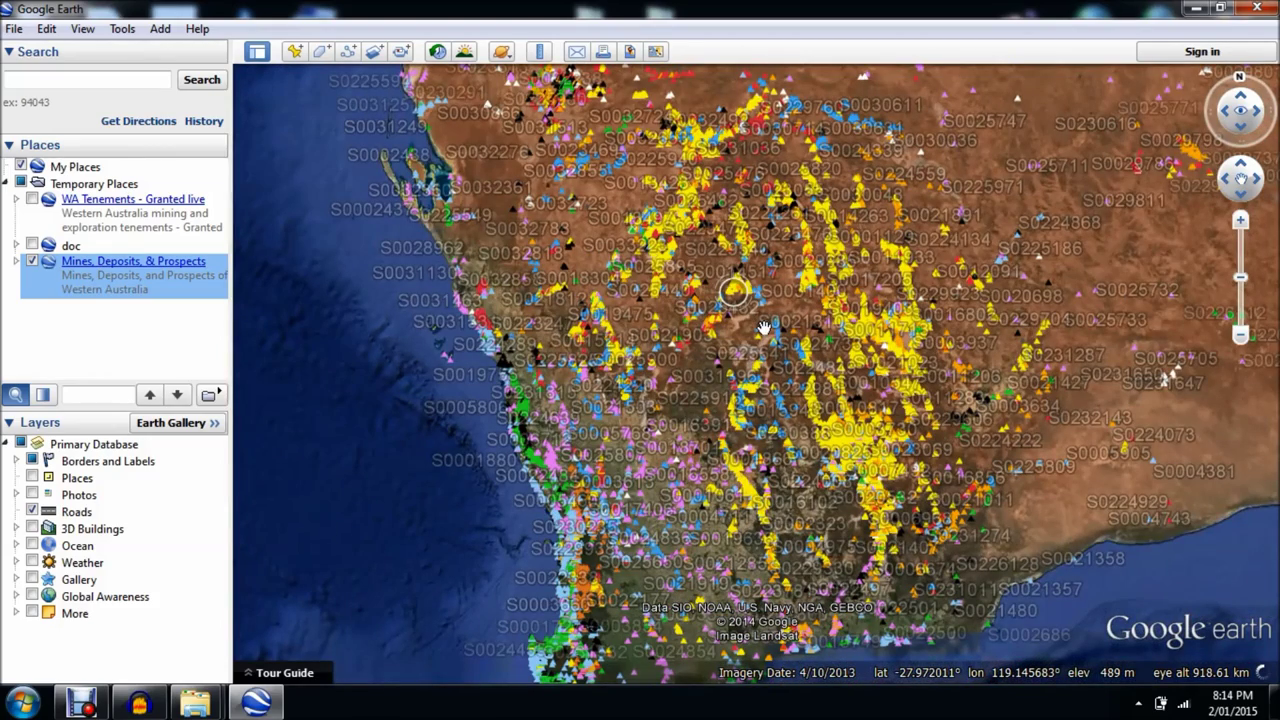
{"action": "scroll", "coordinate": [1047, 515], "scroll_direction": "down", "scroll_amount": 2}
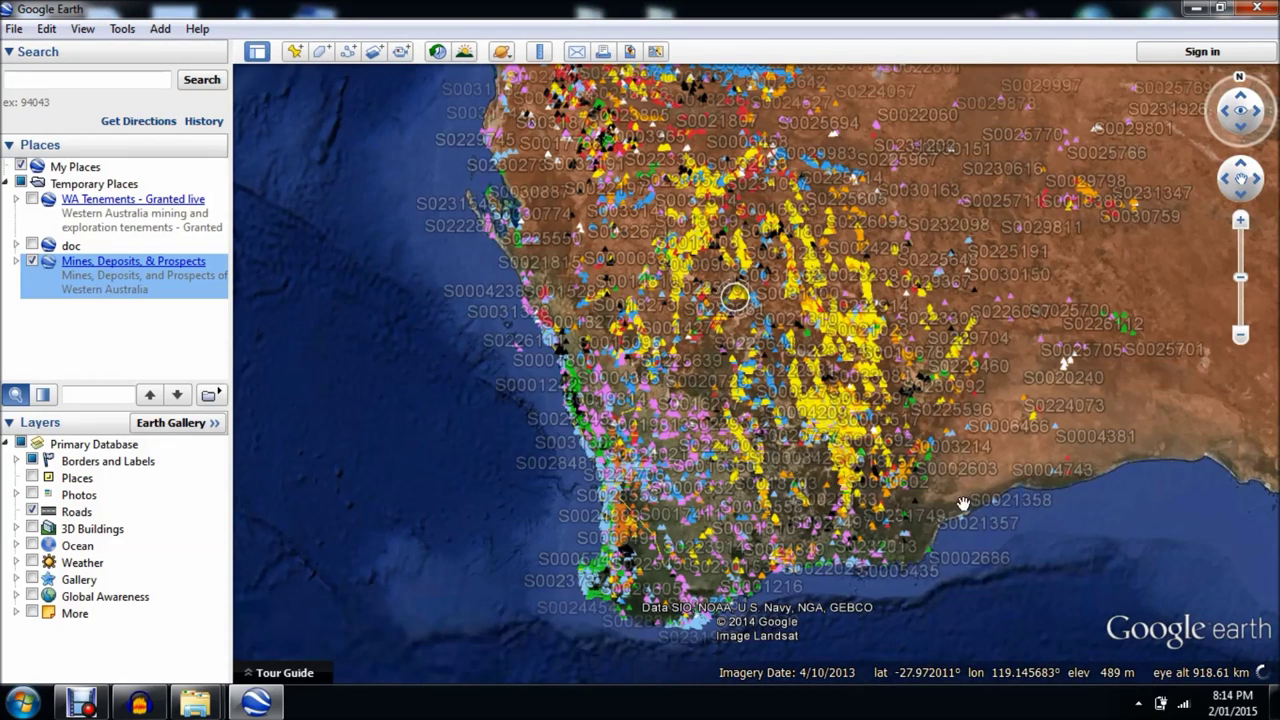
{"action": "left_click", "coordinate": [880, 568]}
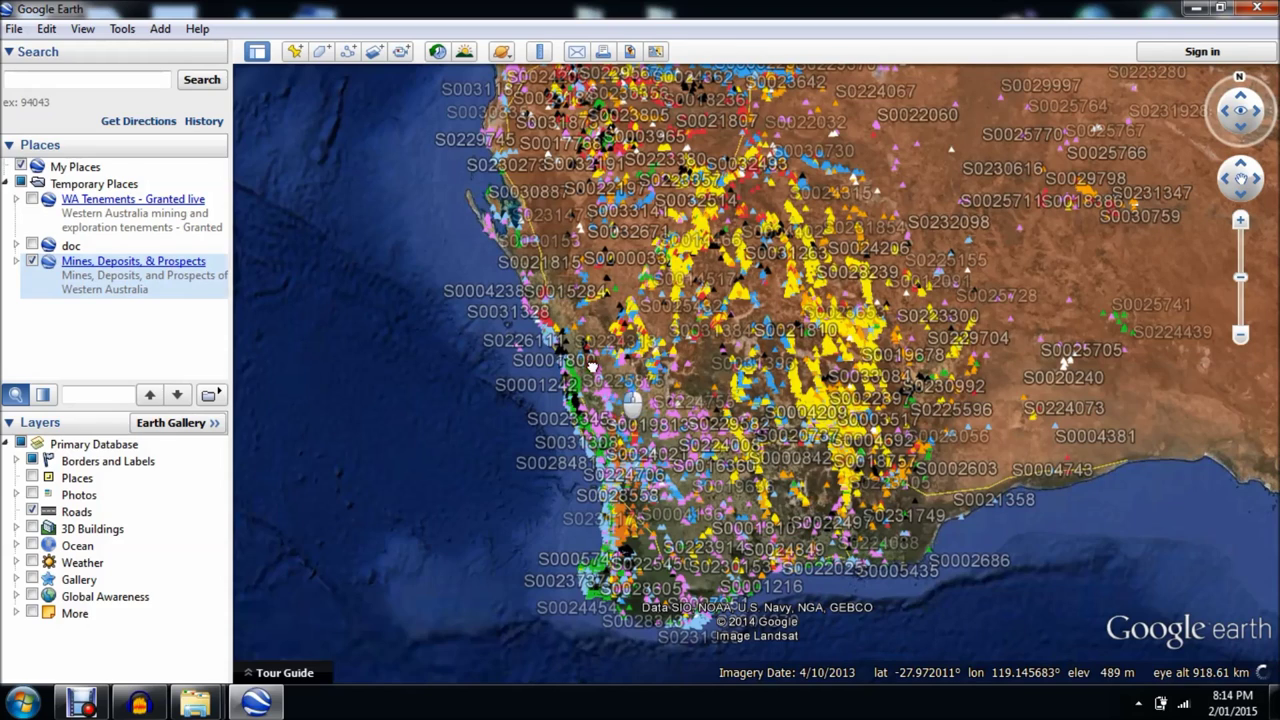
{"action": "scroll", "coordinate": [552, 292], "scroll_direction": "up", "scroll_amount": 2}
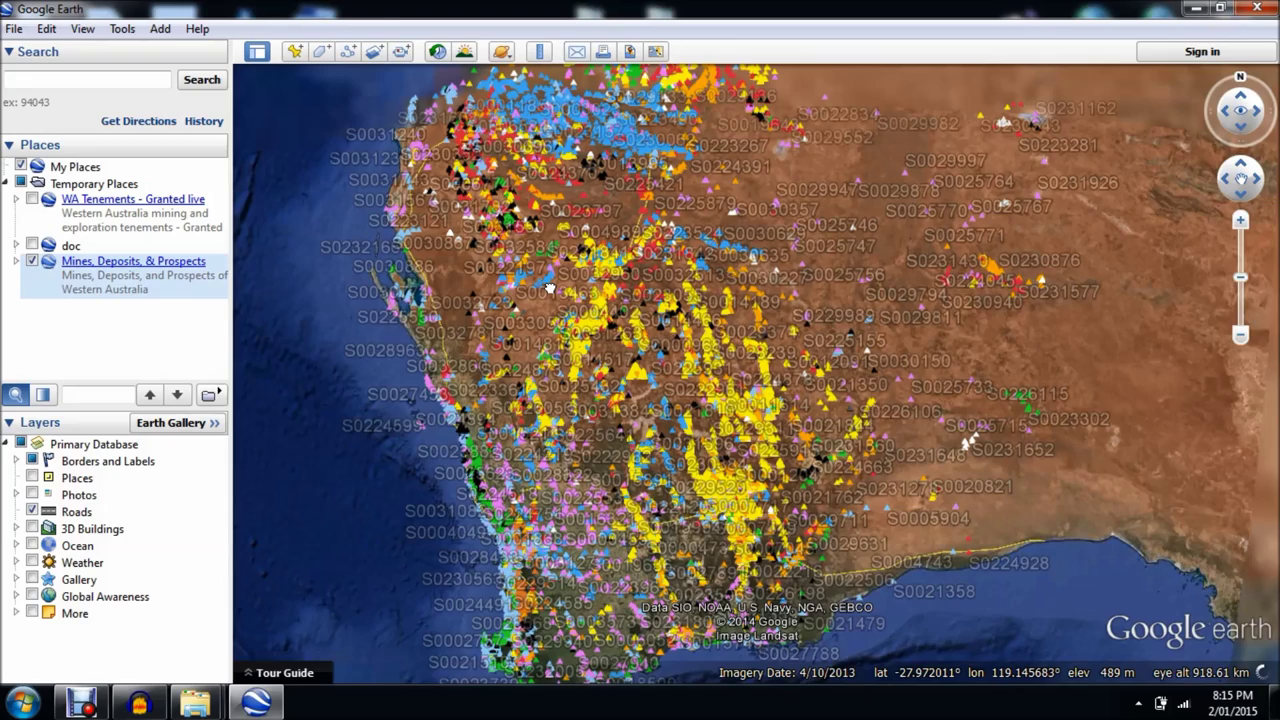
{"action": "scroll", "coordinate": [549, 288], "scroll_direction": "down", "scroll_amount": 3}
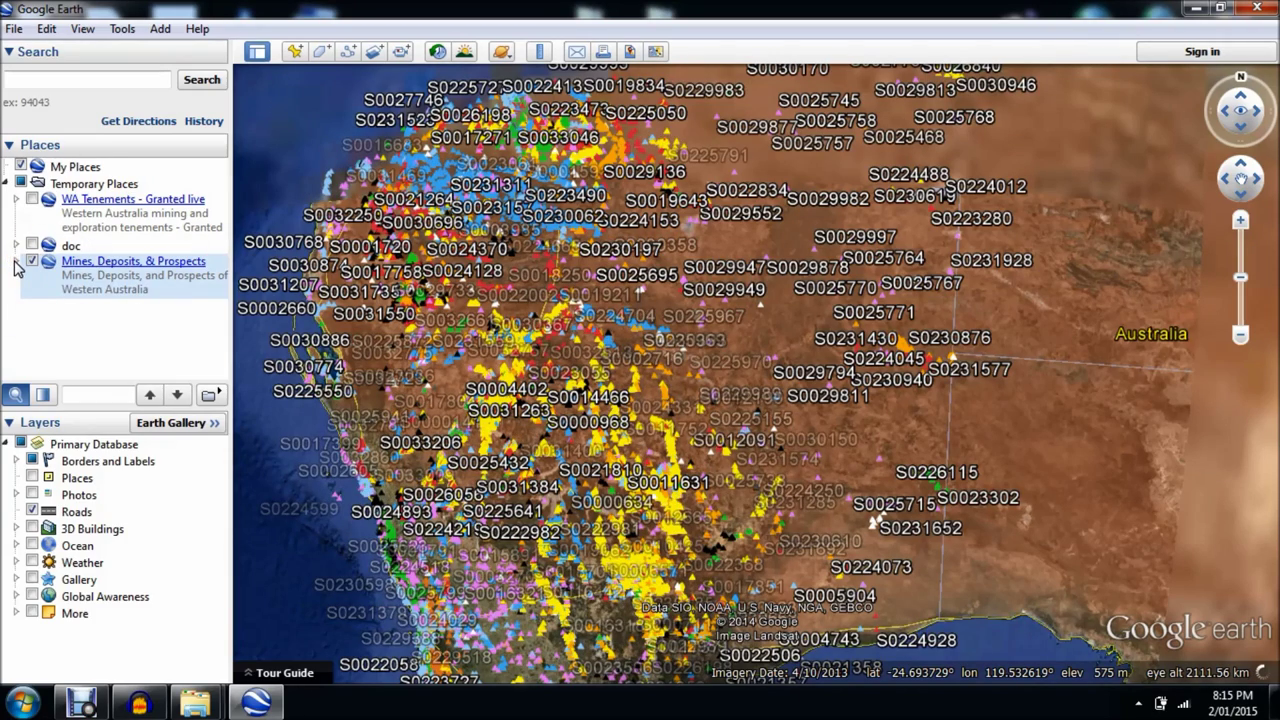
Step: Expand Mines, Deposits, & Prospects and switch off its Minedex_labels folder to hide the ID labels
{"action": "double_click", "coordinate": [21, 284]}
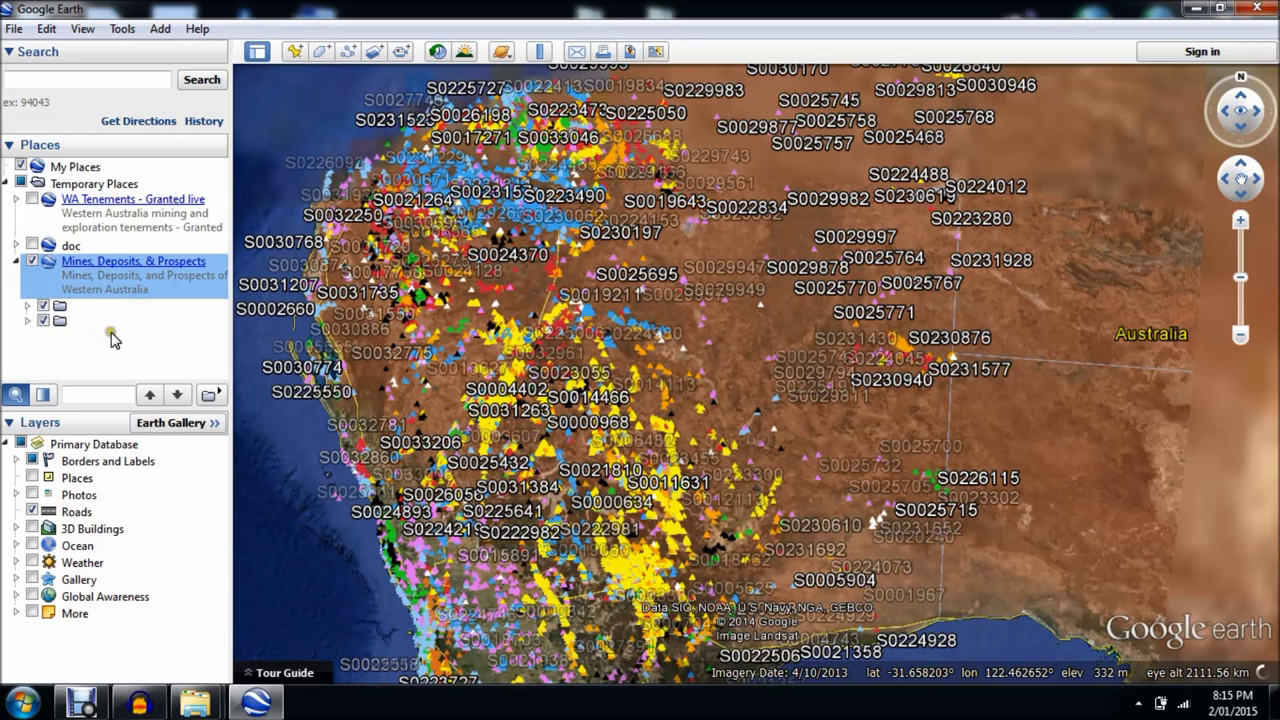
{"action": "left_click", "coordinate": [29, 308]}
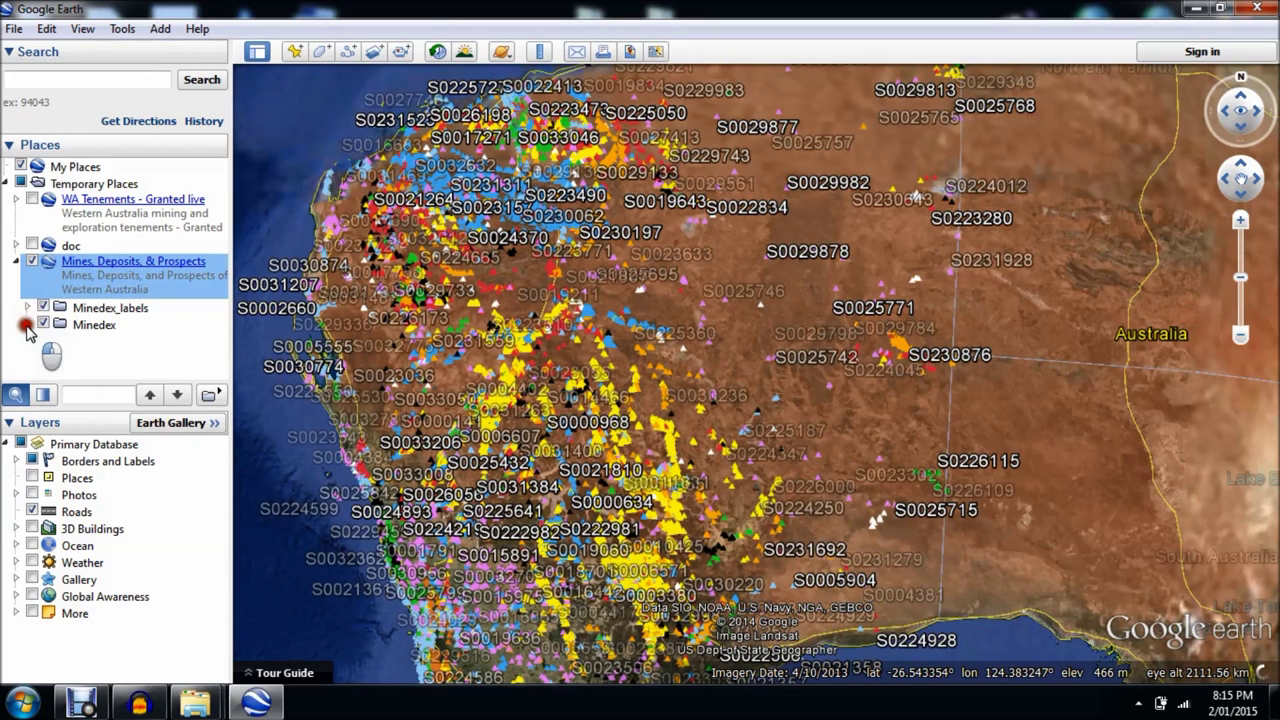
{"action": "left_click", "coordinate": [297, 345]}
{"action": "left_click", "coordinate": [625, 401]}
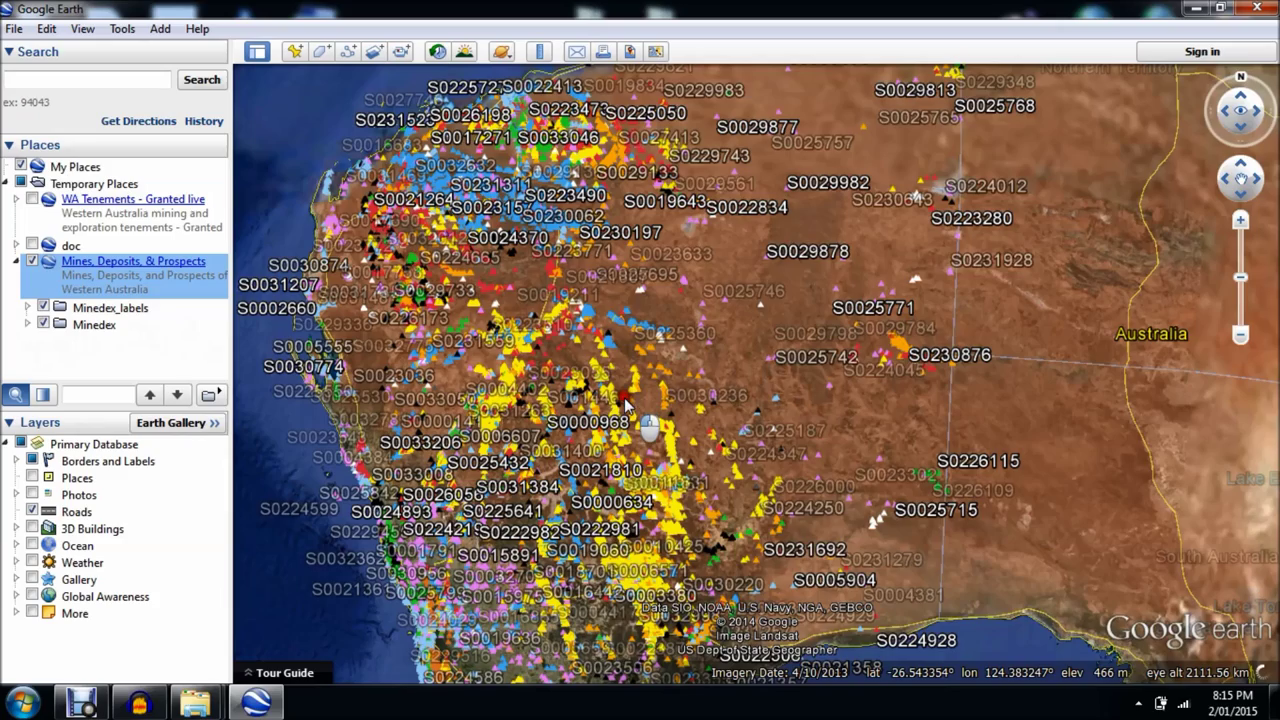
{"action": "double_click", "coordinate": [50, 313]}
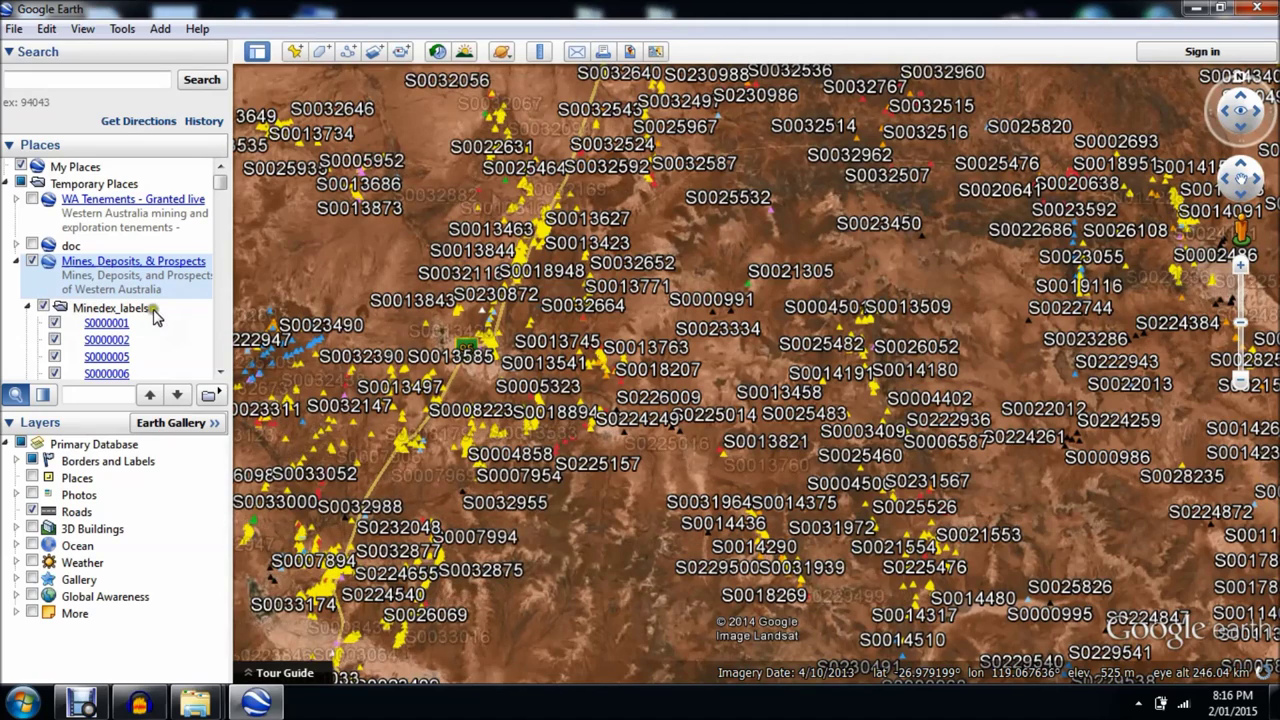
{"action": "left_click", "coordinate": [42, 307]}
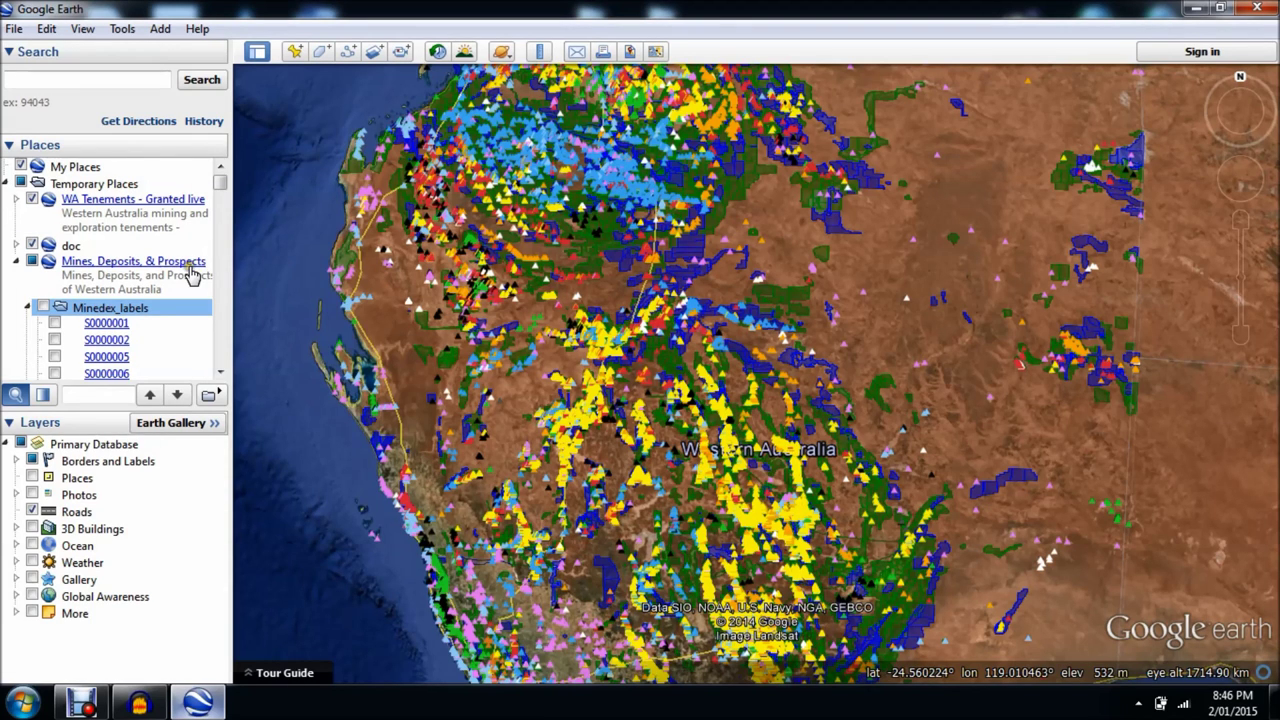
{"action": "left_click", "coordinate": [33, 306]}
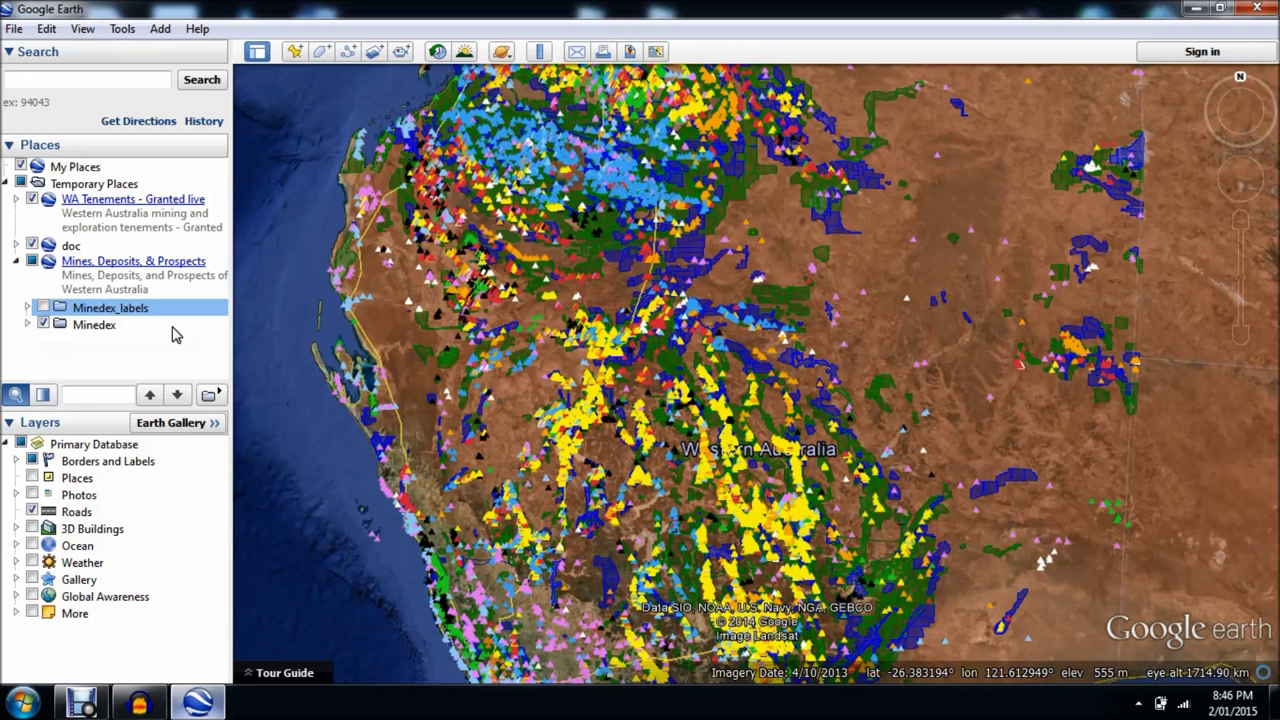
Step: Expand the Minedex folder and hide the ALUMINA, BASE_METAL and construction materials points
{"action": "left_click", "coordinate": [28, 325]}
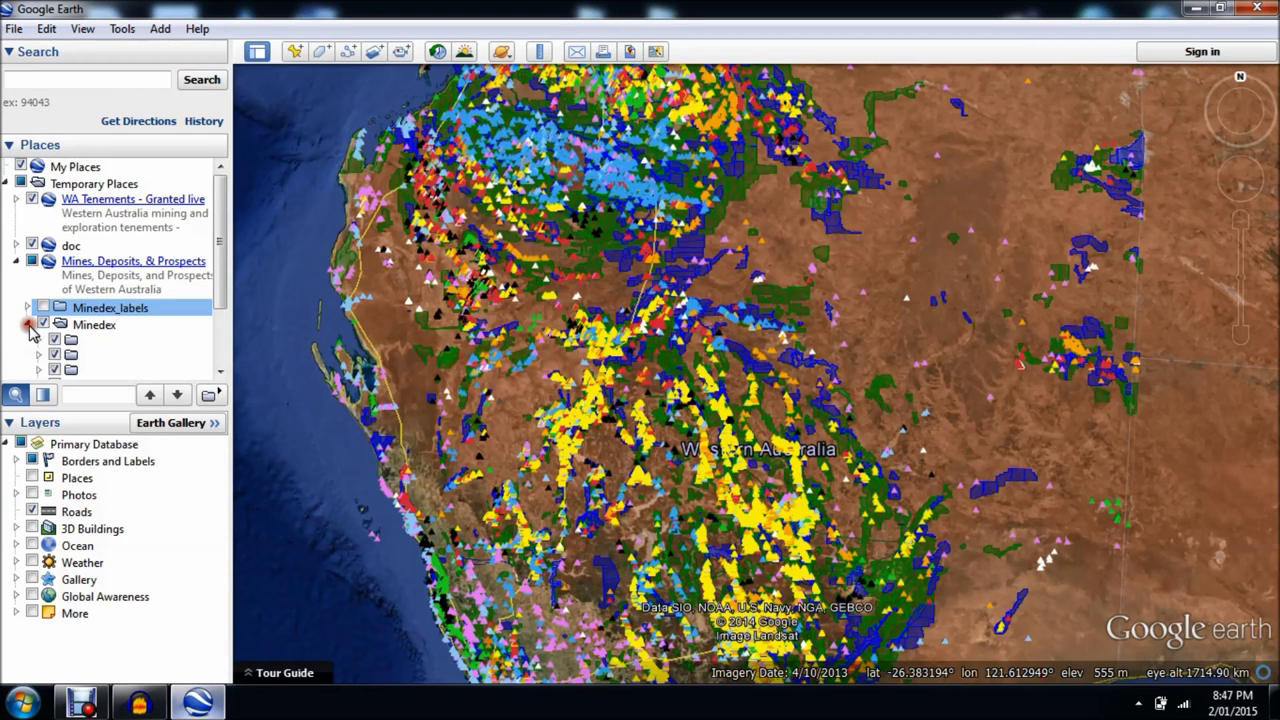
{"action": "left_click_drag", "start_coordinate": [222, 267], "coordinate": [222, 308]}
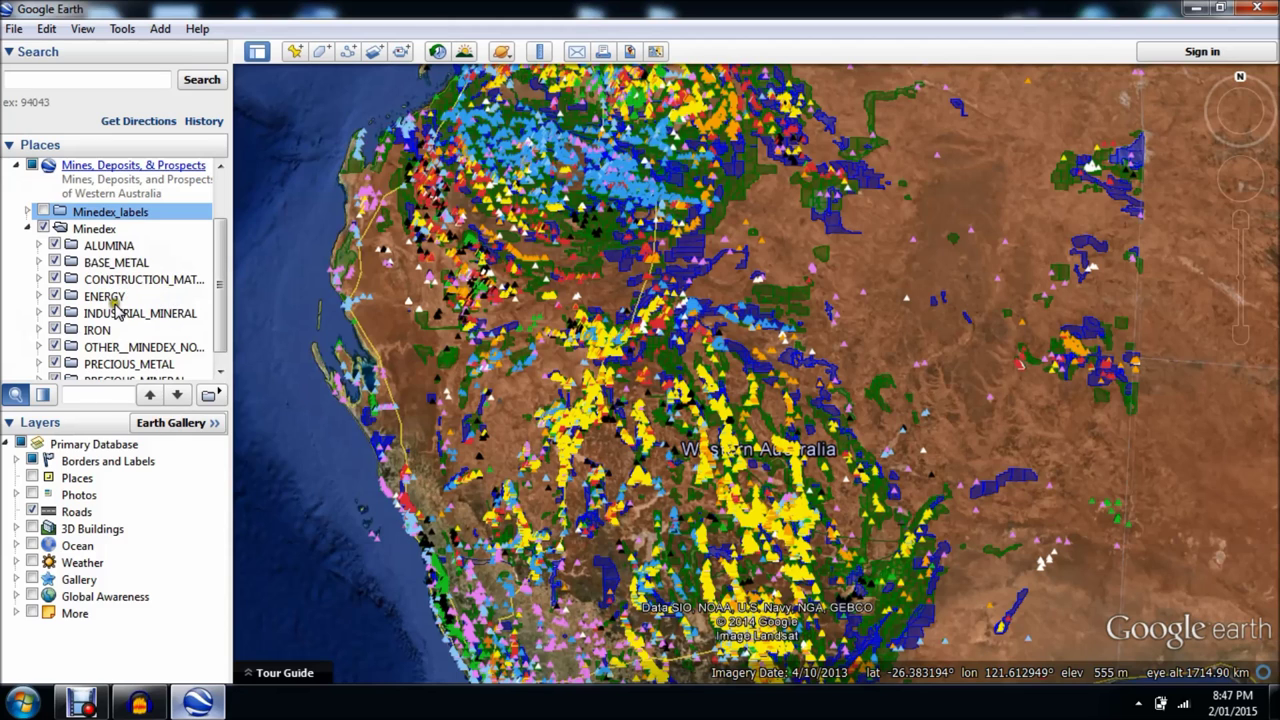
{"action": "scroll", "coordinate": [225, 248], "scroll_direction": "down", "scroll_amount": 2}
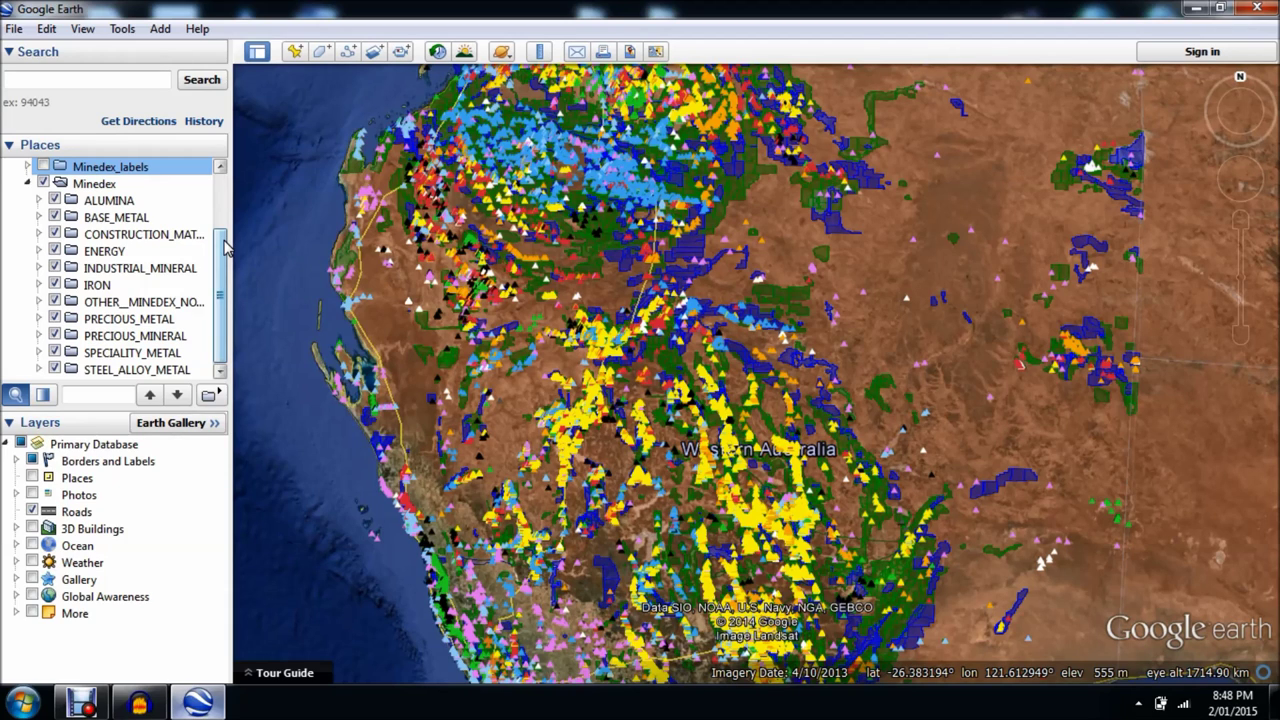
{"action": "left_click", "coordinate": [55, 201]}
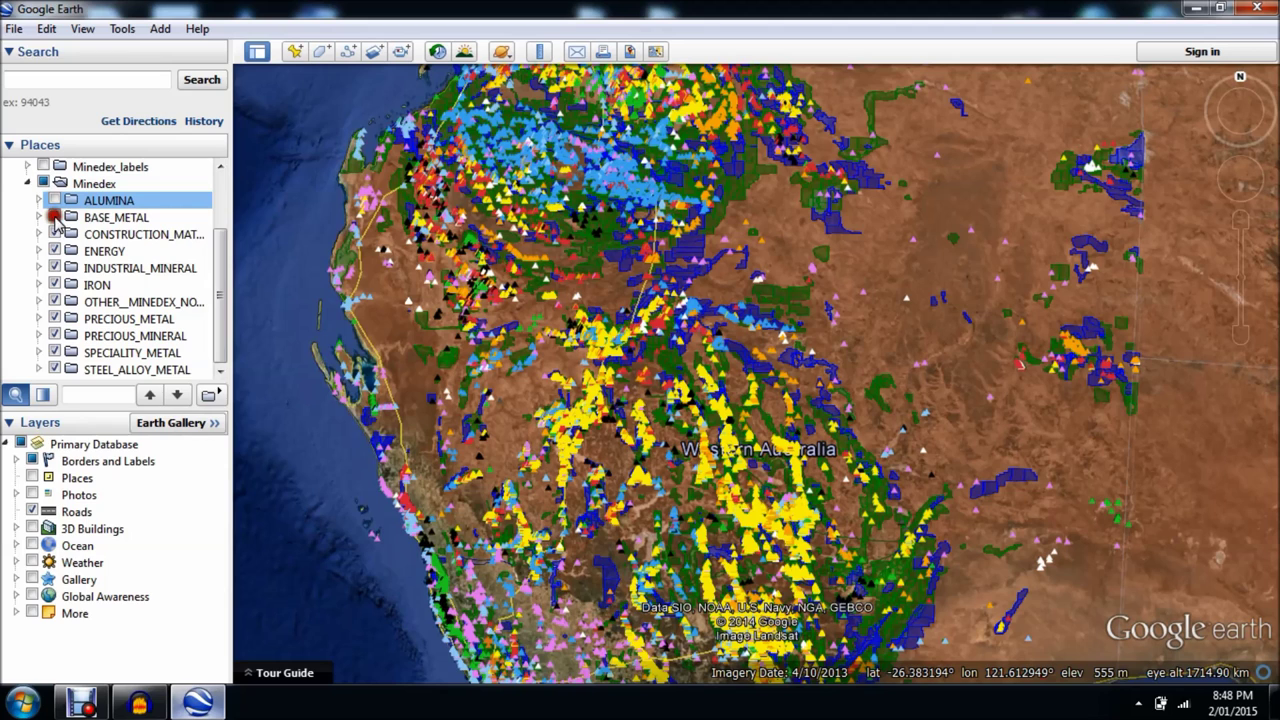
{"action": "left_click", "coordinate": [55, 234]}
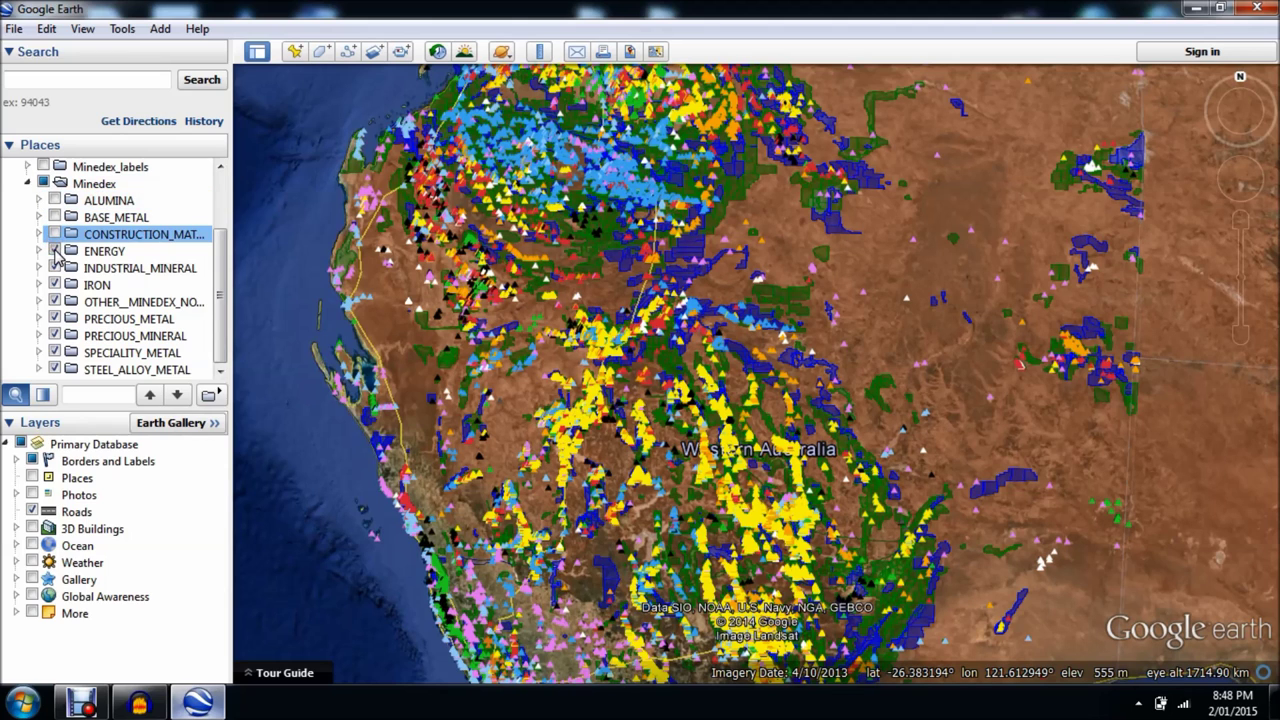
{"action": "left_click", "coordinate": [55, 251]}
Step: Hide ENERGY, INDUSTRIAL_MINERAL, OTHER_MINEDEX, PRECIOUS_MINERAL, SPECIALITY_METAL and STEEL_ALLOY_METAL, keeping PRECIOUS_METAL
{"action": "left_click", "coordinate": [55, 268]}
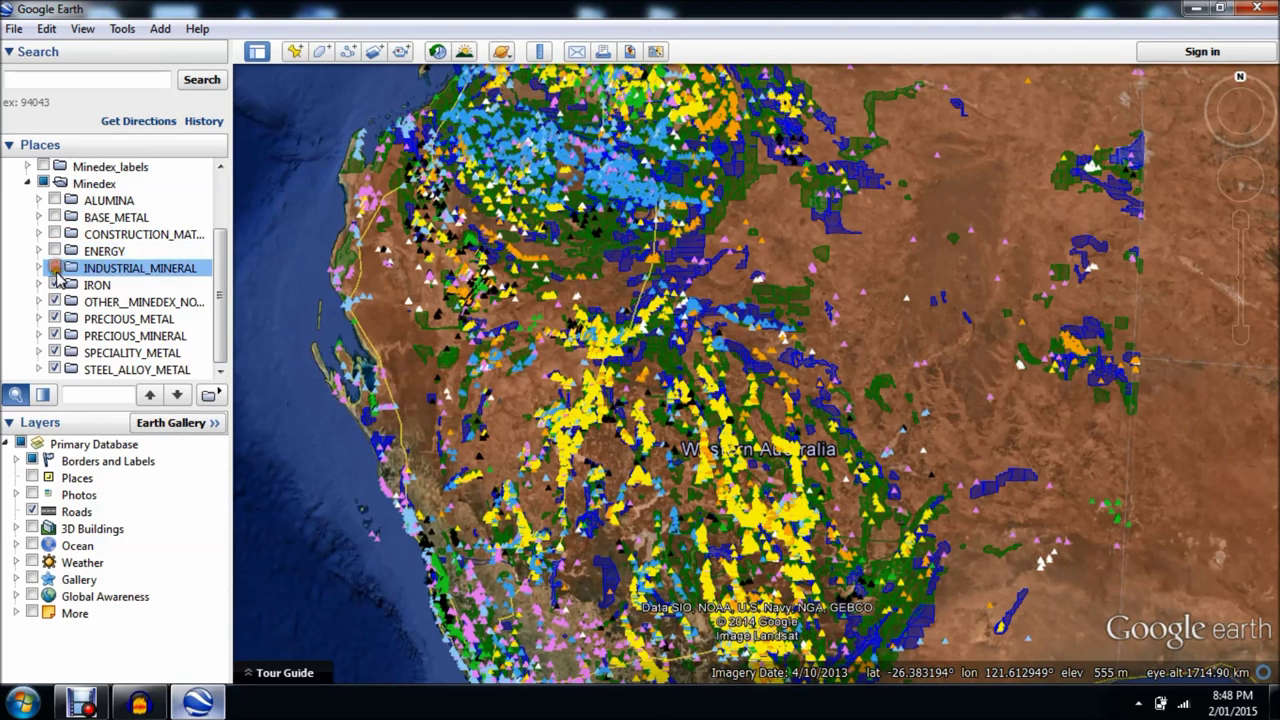
{"action": "left_click", "coordinate": [55, 285]}
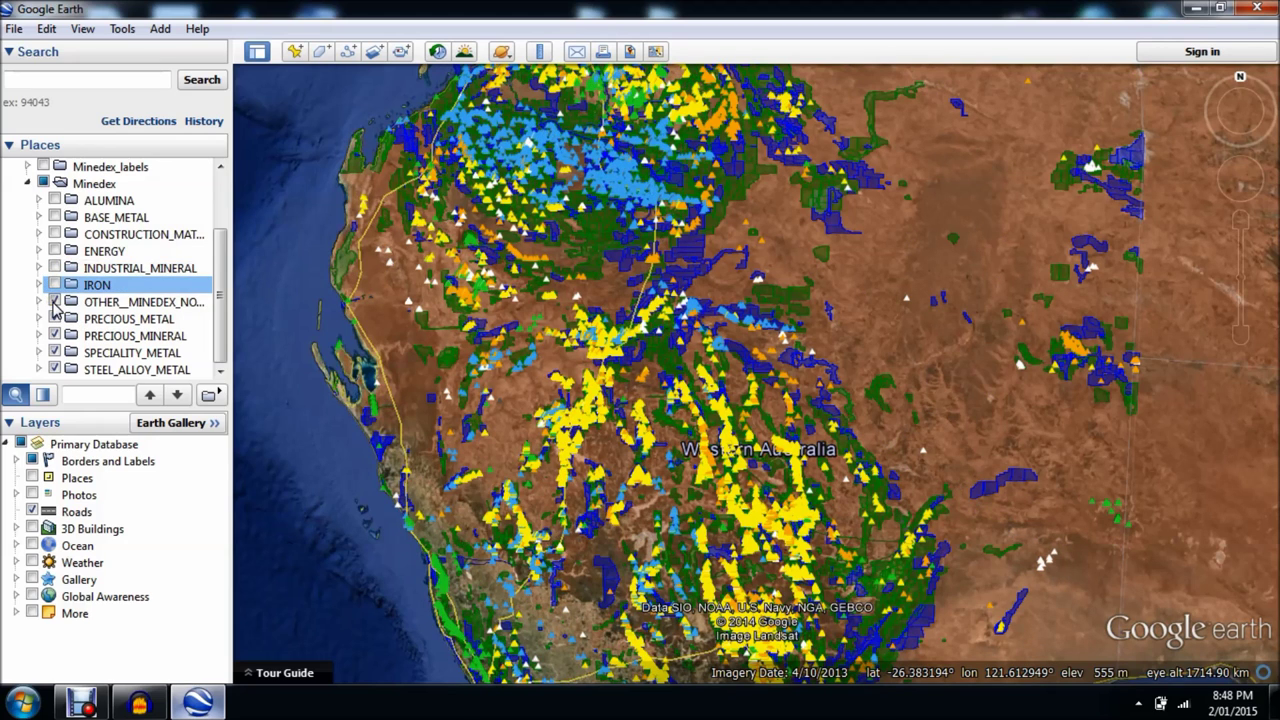
{"action": "left_click", "coordinate": [55, 302]}
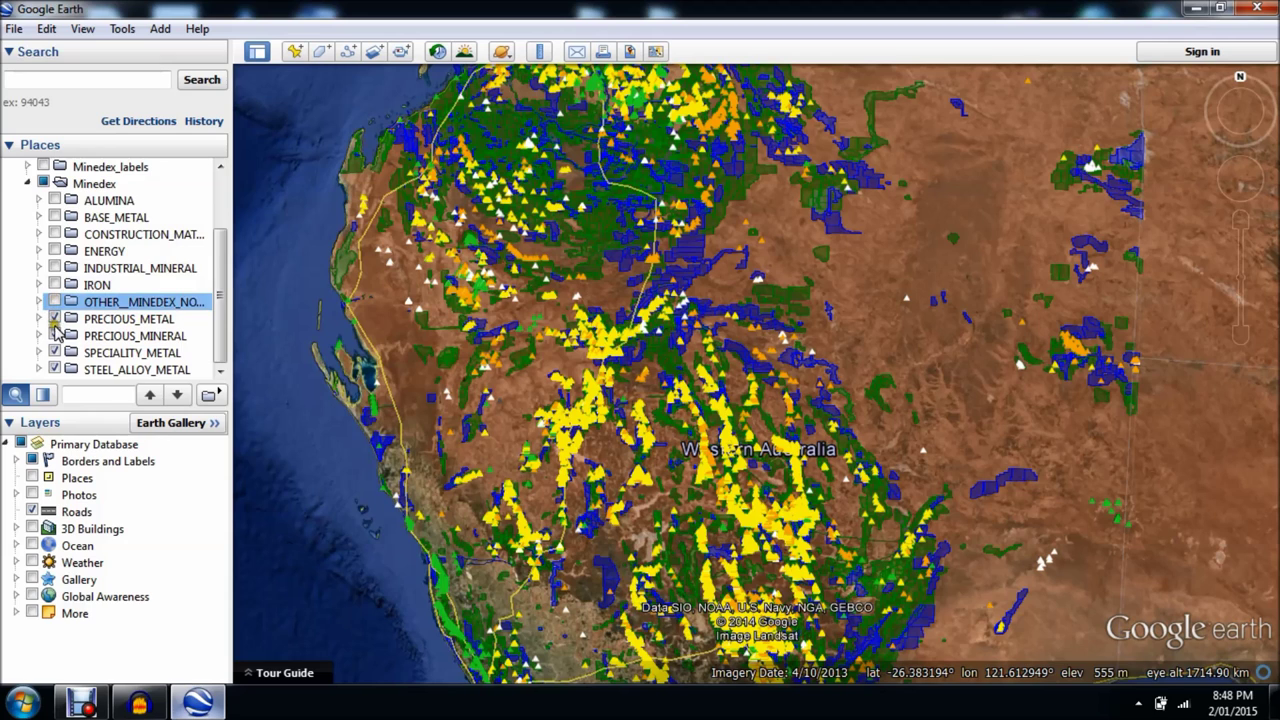
{"action": "left_click", "coordinate": [55, 336]}
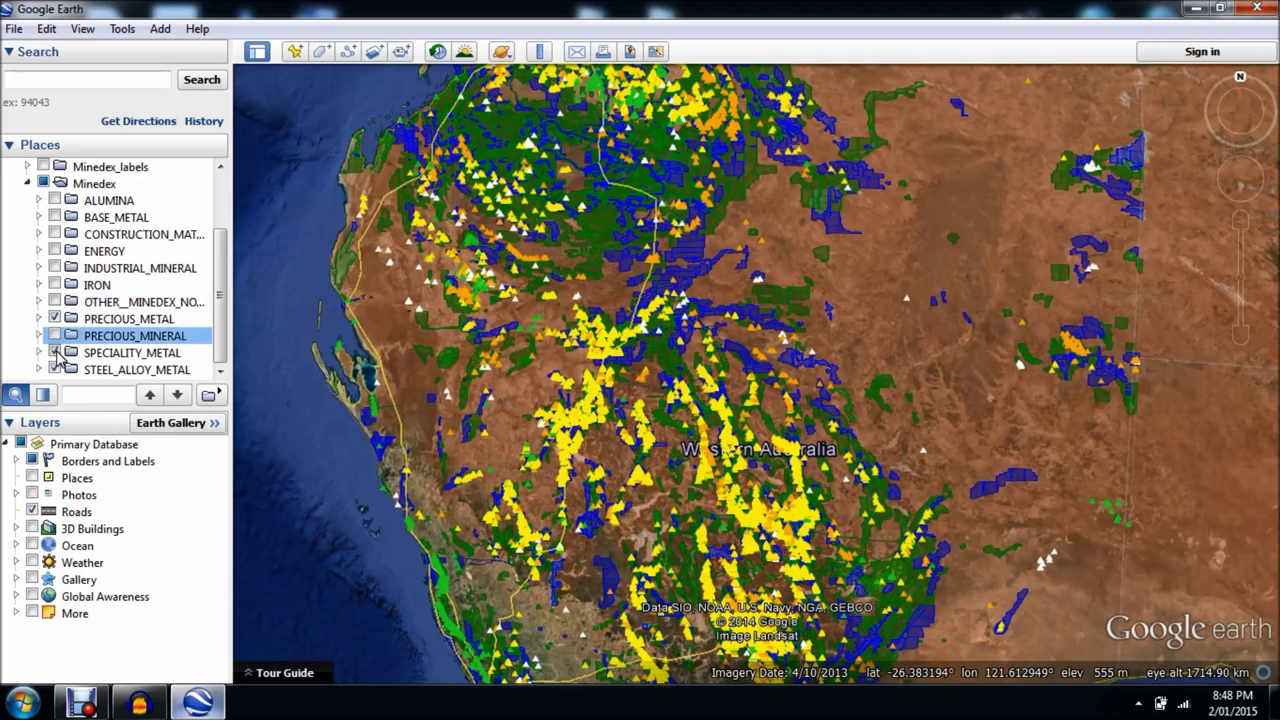
{"action": "left_click", "coordinate": [55, 352]}
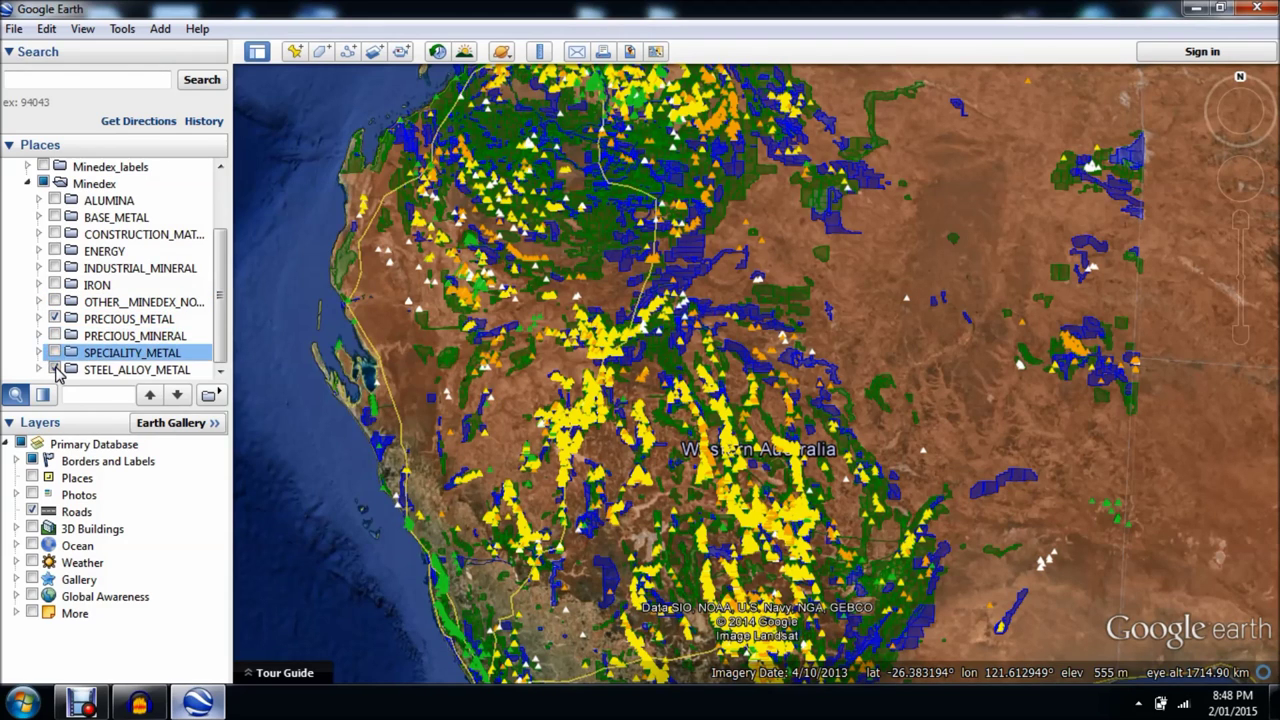
{"action": "left_click", "coordinate": [55, 369]}
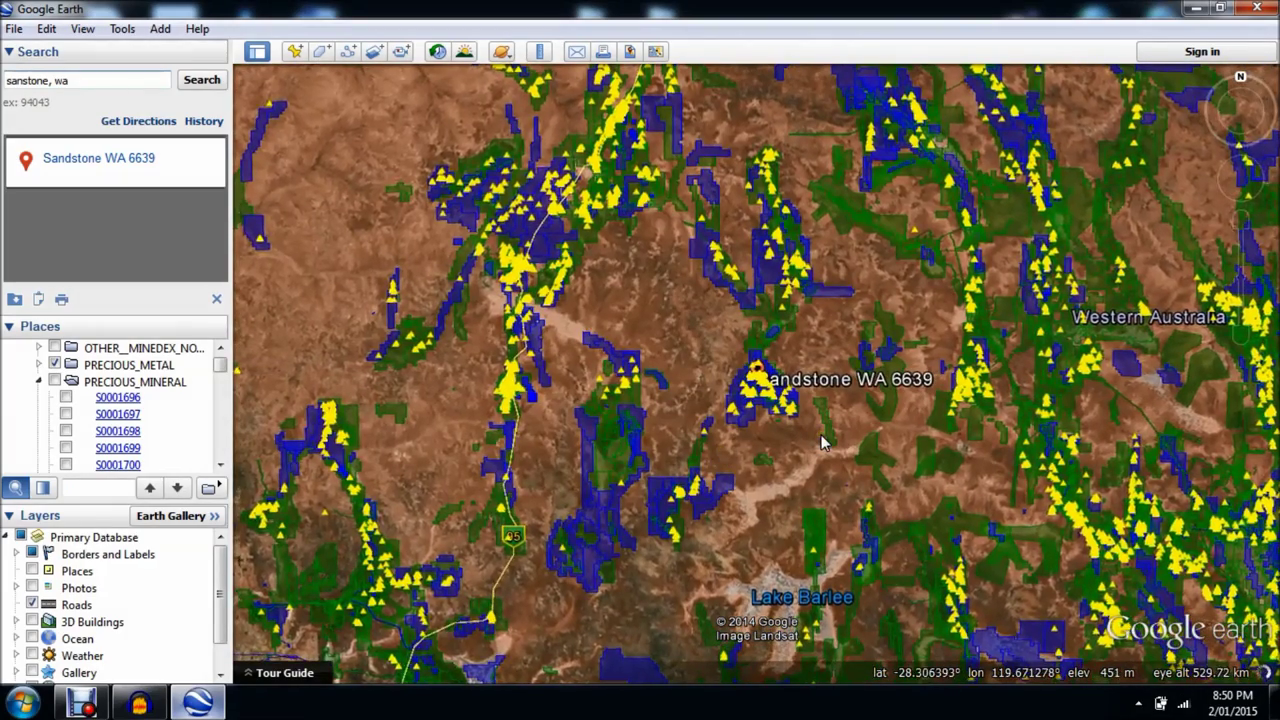
Step: Zoom and pan to centre the blue tenement blocks just south of Sandstone
{"action": "scroll", "coordinate": [812, 442], "scroll_direction": "up", "scroll_amount": 4}
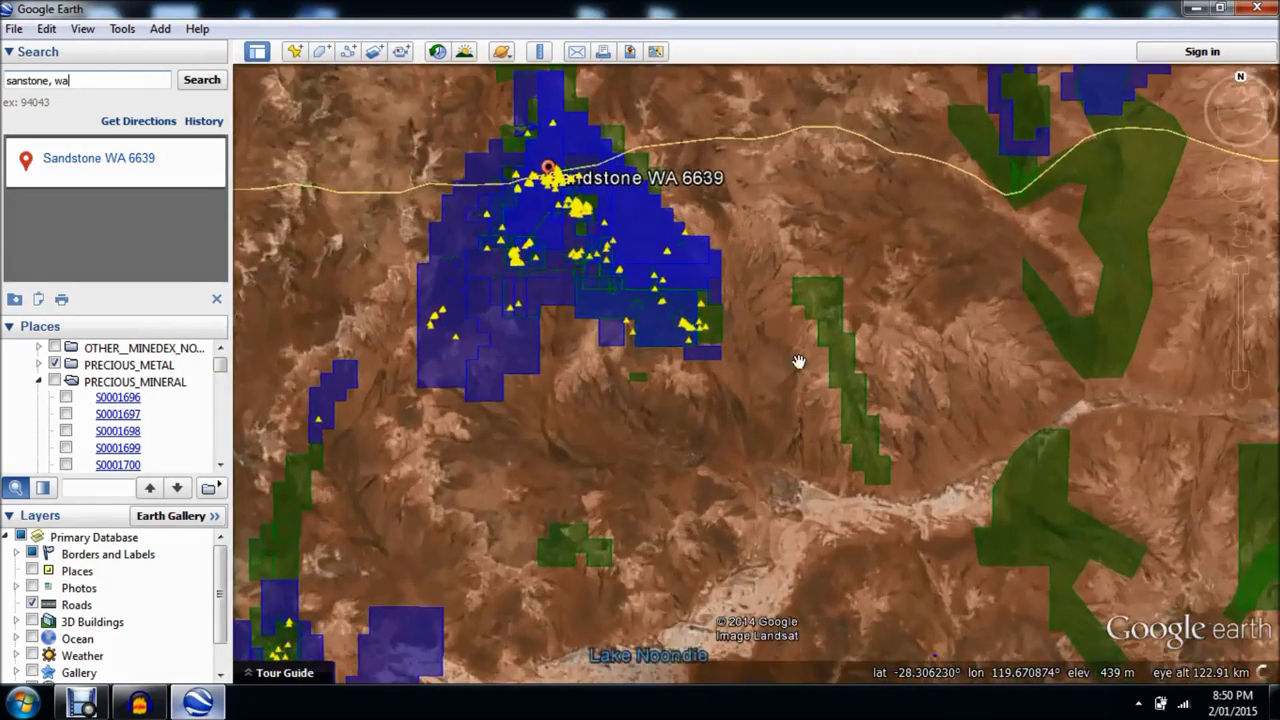
{"action": "left_click_drag", "start_coordinate": [815, 375], "coordinate": [963, 508]}
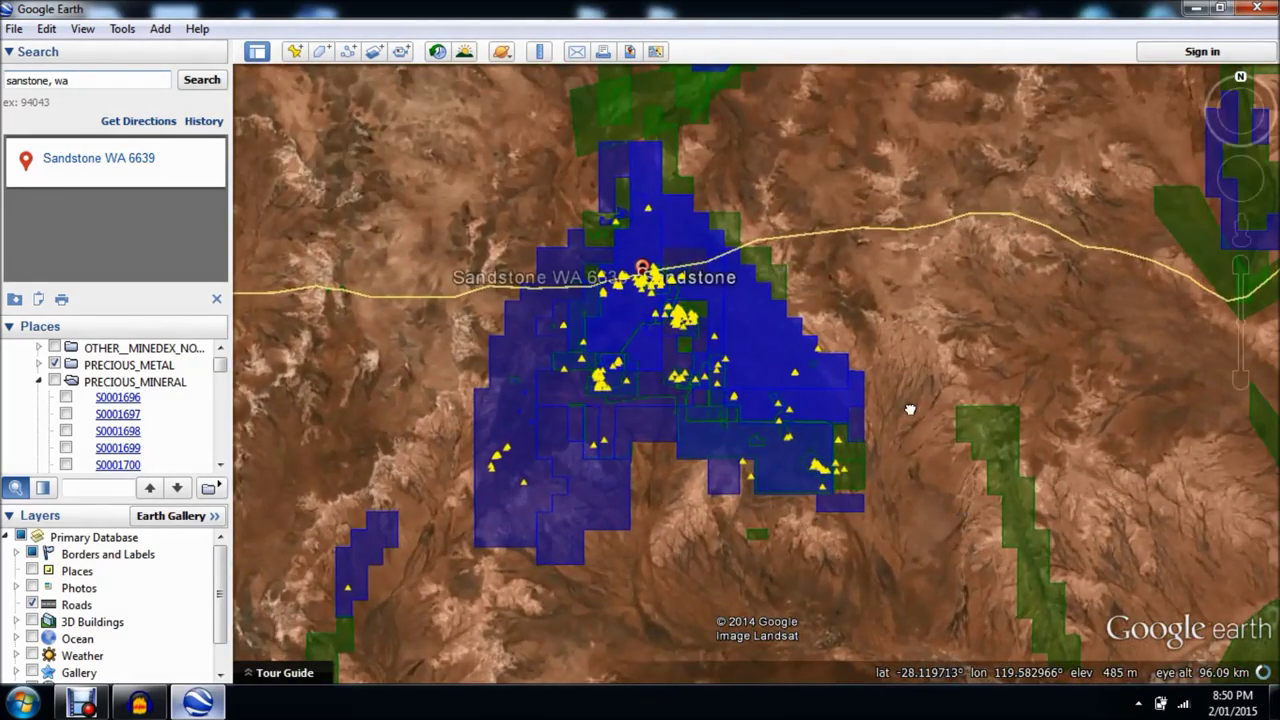
{"action": "scroll", "coordinate": [1000, 448], "scroll_direction": "up", "scroll_amount": 2}
{"action": "left_click_drag", "start_coordinate": [1014, 454], "coordinate": [1013, 380]}
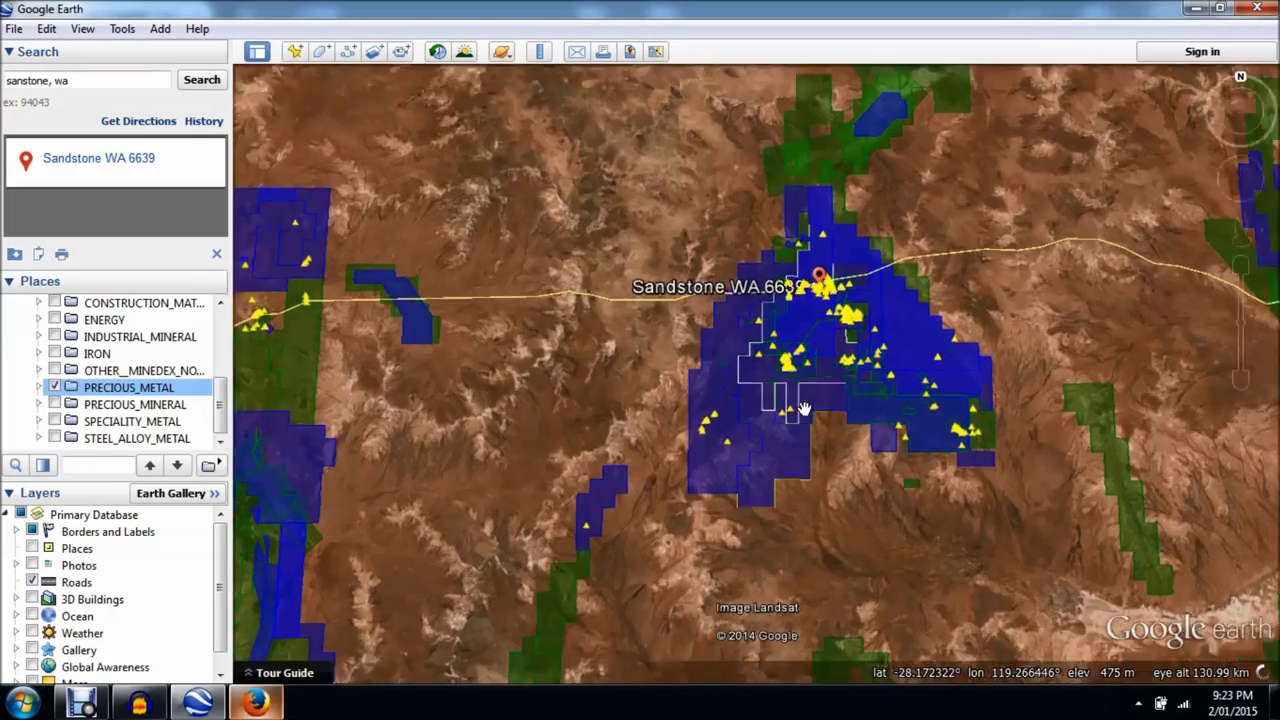
{"action": "scroll", "coordinate": [803, 409], "scroll_direction": "up", "scroll_amount": 4}
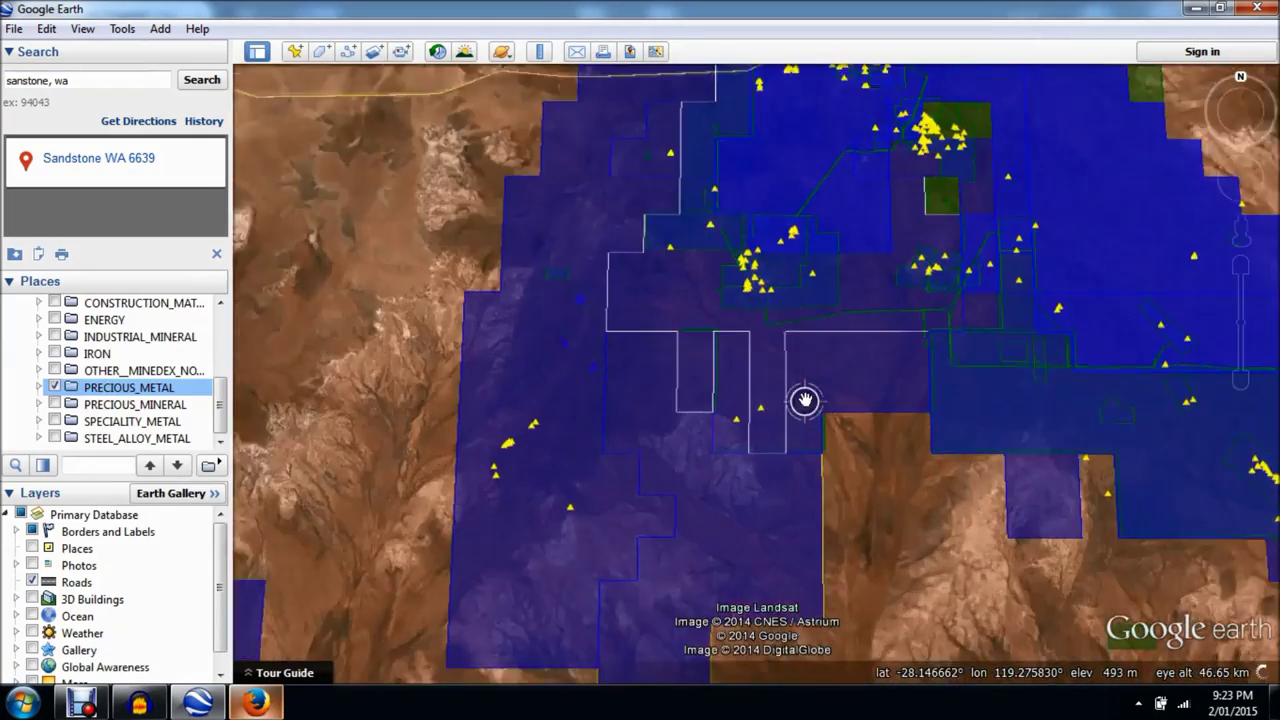
Step: Zoom in on the yellow markers and check tenement E 57/984's details balloon
{"action": "left_click_drag", "start_coordinate": [666, 366], "coordinate": [688, 360]}
{"action": "double_click", "coordinate": [507, 446]}
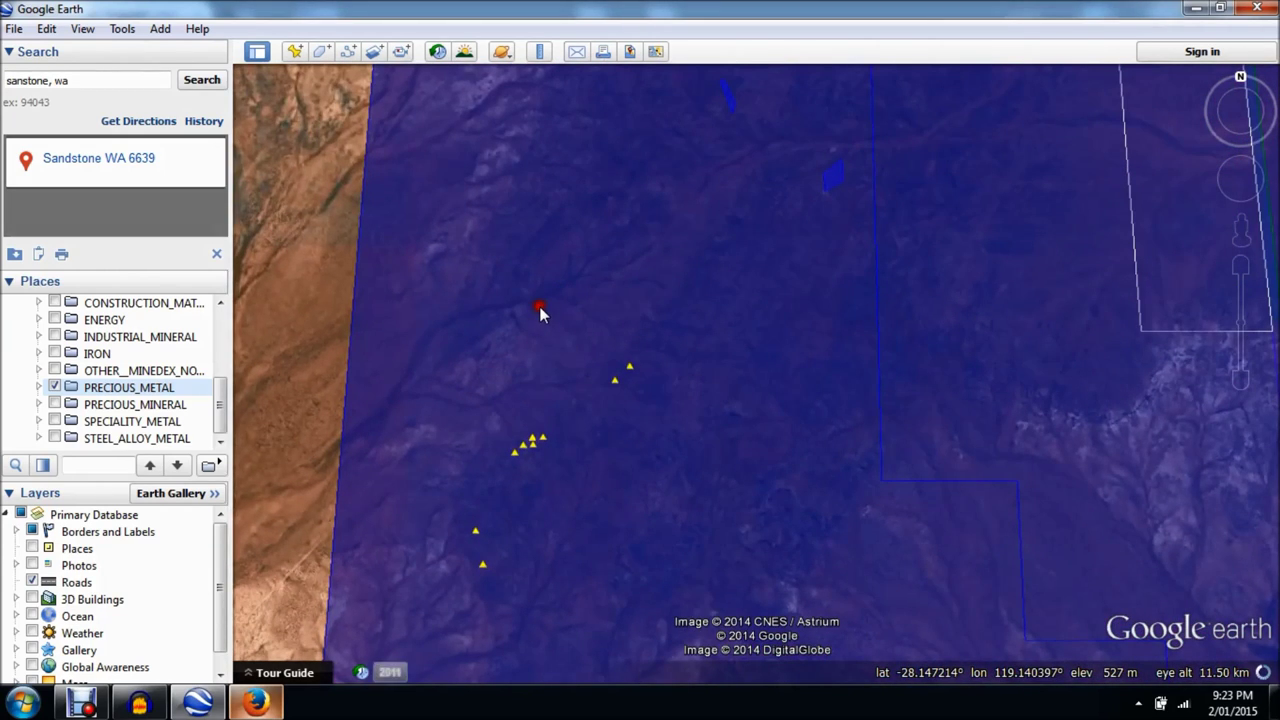
{"action": "left_click", "coordinate": [541, 312]}
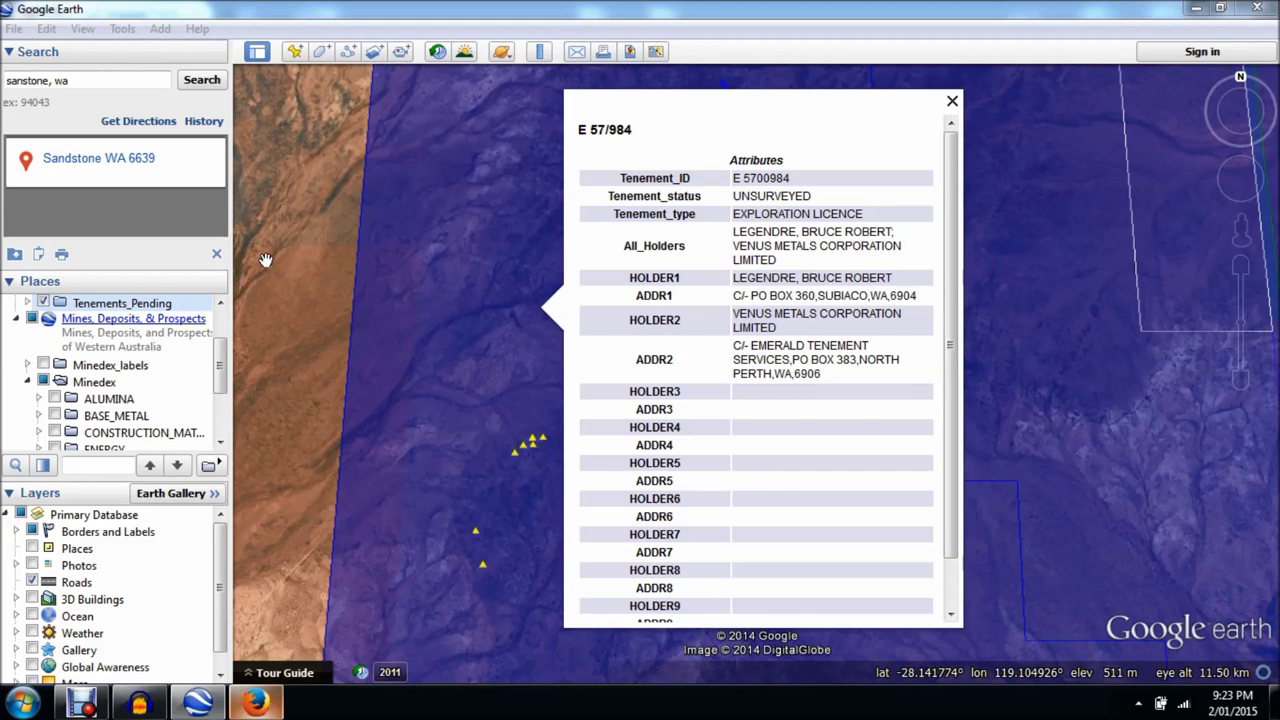
{"action": "left_click", "coordinate": [444, 362]}
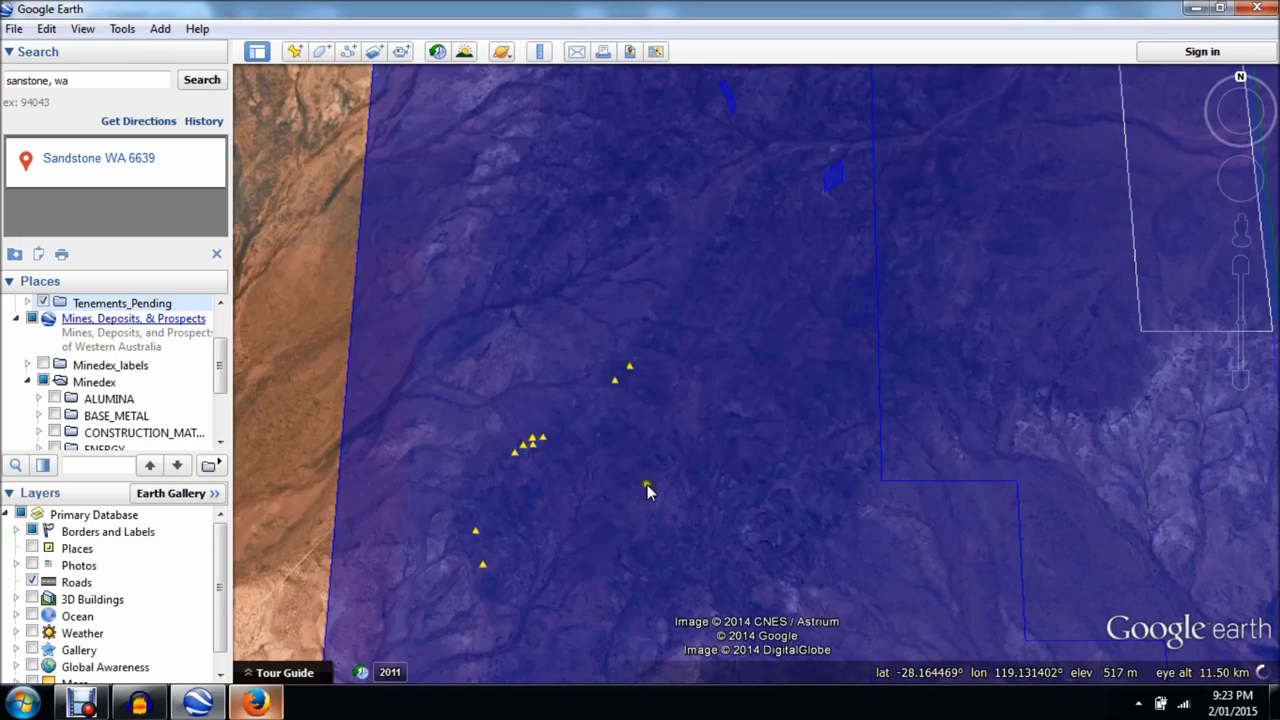
Step: Zoom closer and review the Missing Link (57) S0014450 placemark details, then close them
{"action": "double_click", "coordinate": [484, 497]}
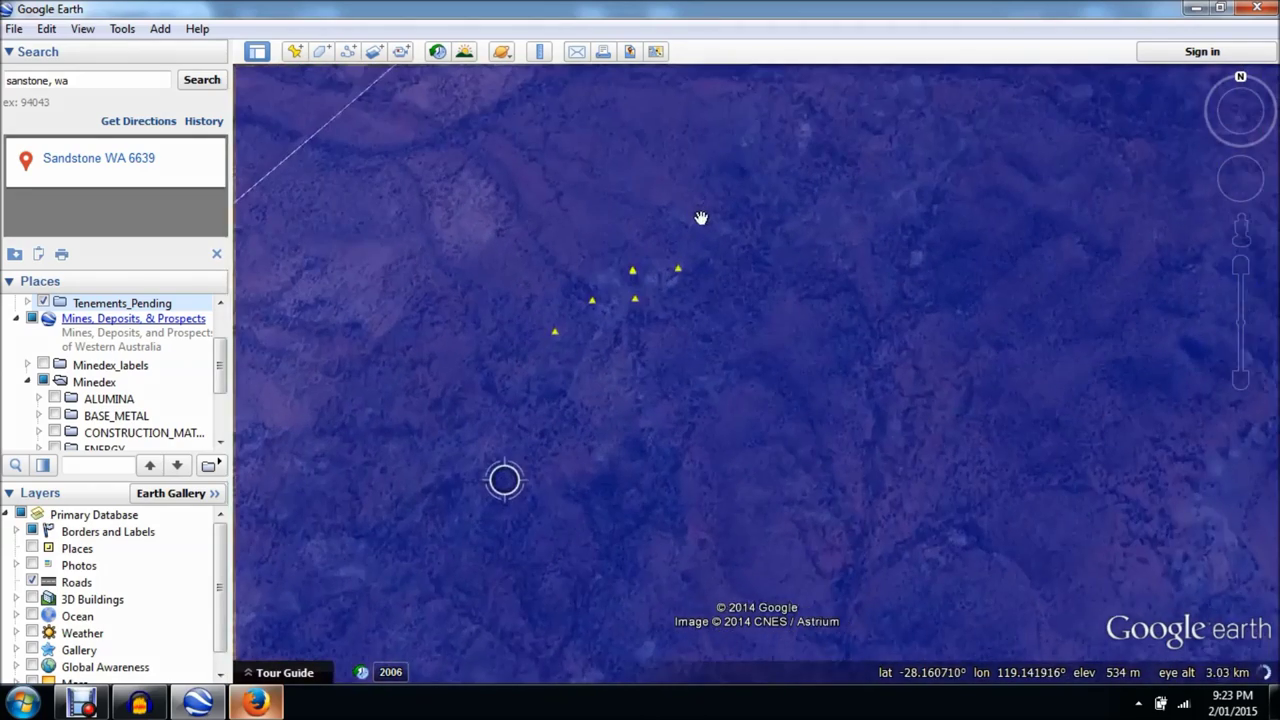
{"action": "left_click", "coordinate": [684, 261]}
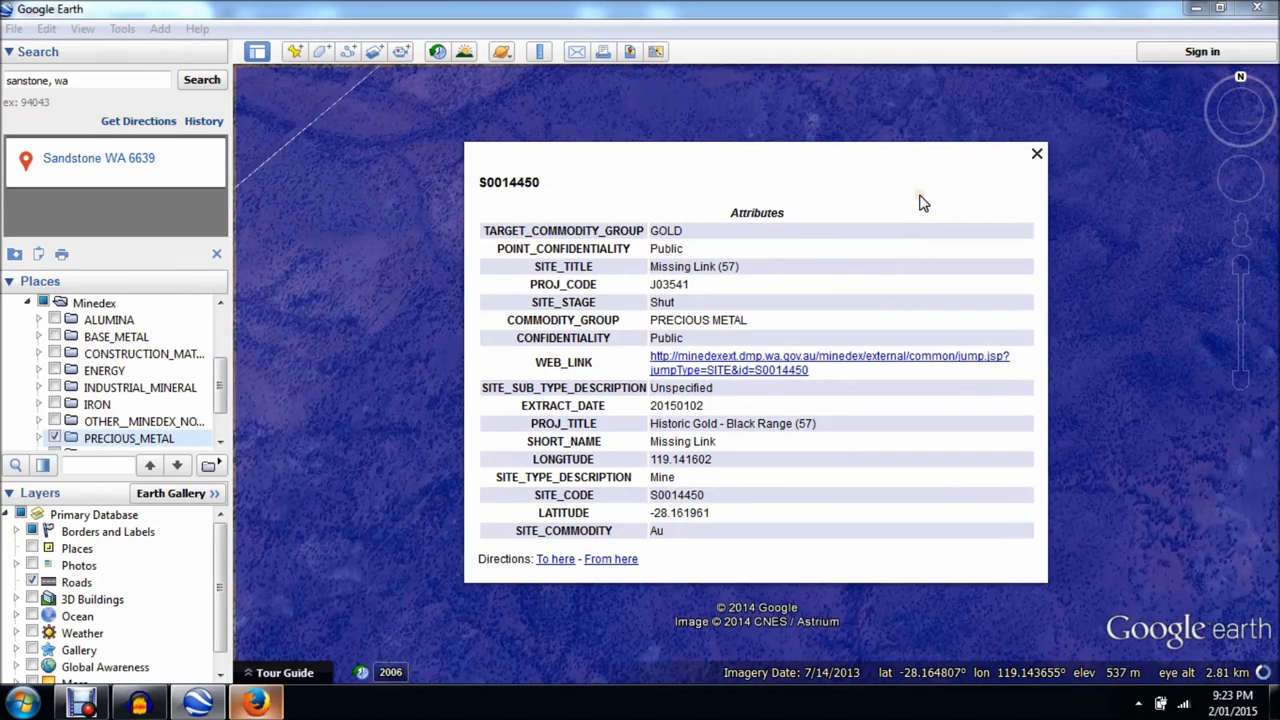
{"action": "left_click", "coordinate": [745, 287]}
{"action": "left_click", "coordinate": [1037, 154]}
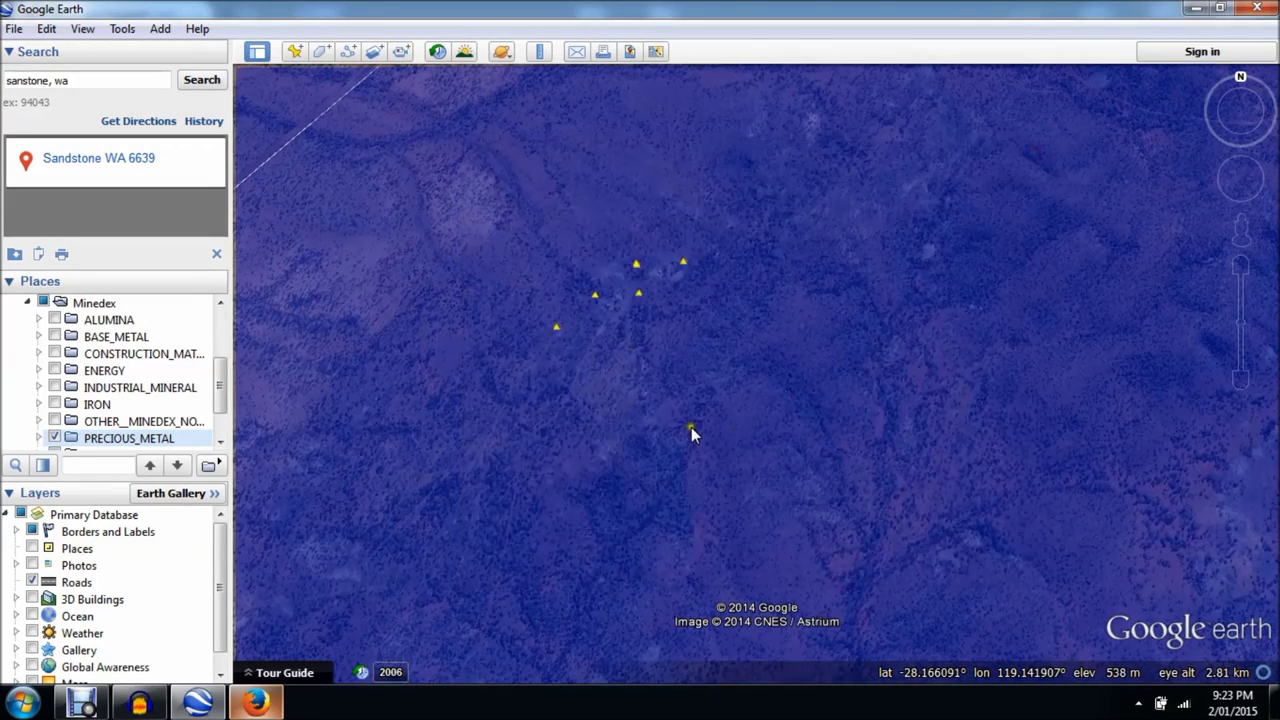
{"action": "scroll", "coordinate": [691, 430], "scroll_direction": "up", "scroll_amount": 3}
Step: Set tenement E 57/984's outline colour to yellow and line width to 2.0 in its Properties
{"action": "right_click", "coordinate": [648, 208]}
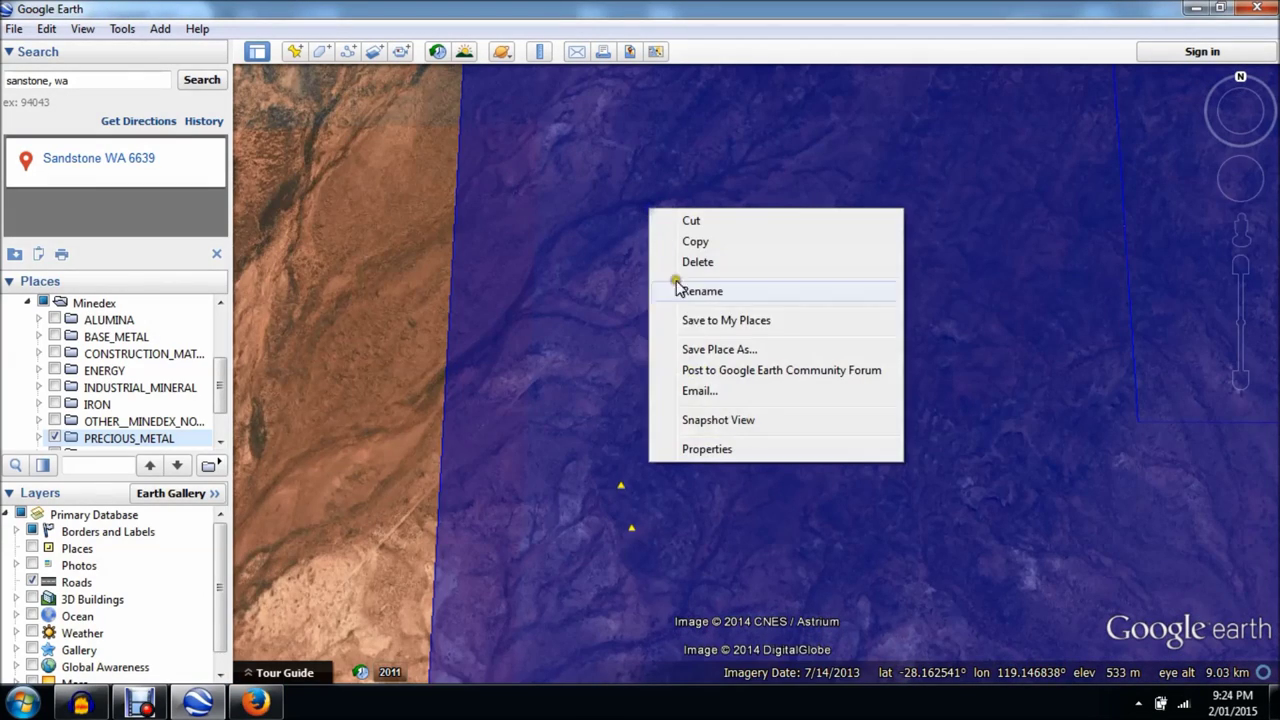
{"action": "left_click", "coordinate": [704, 452]}
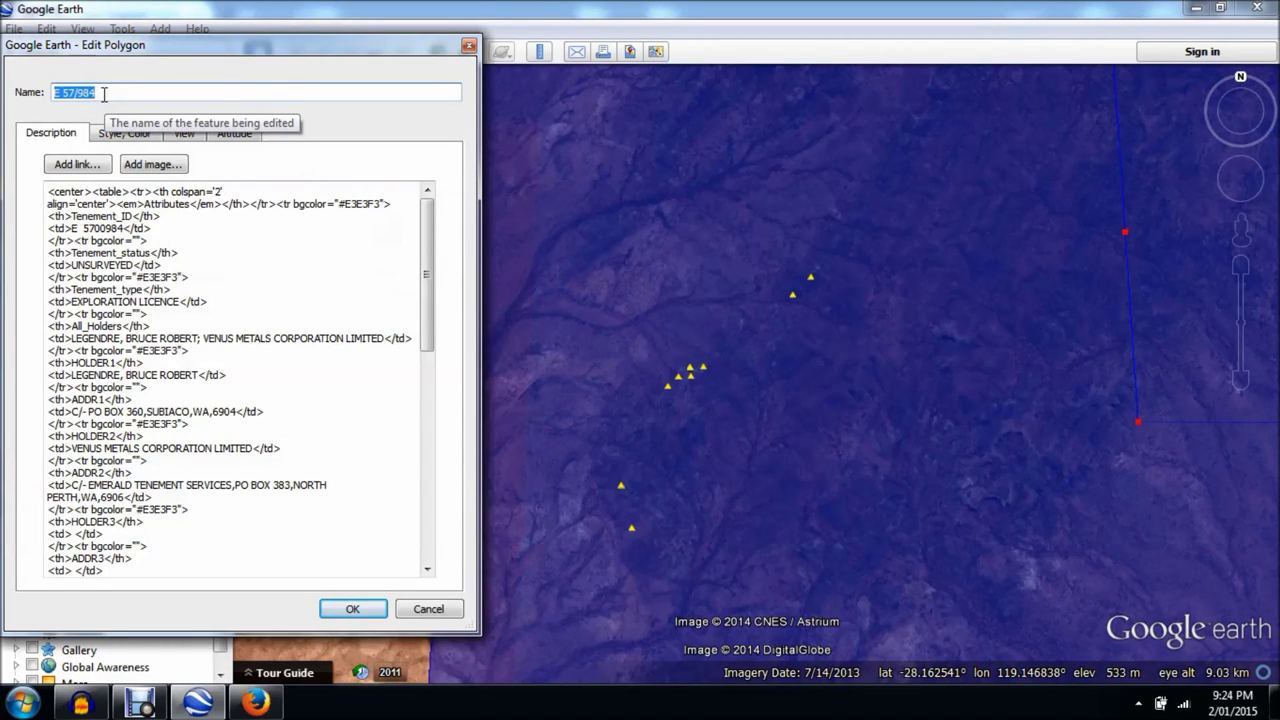
{"action": "left_click", "coordinate": [126, 134]}
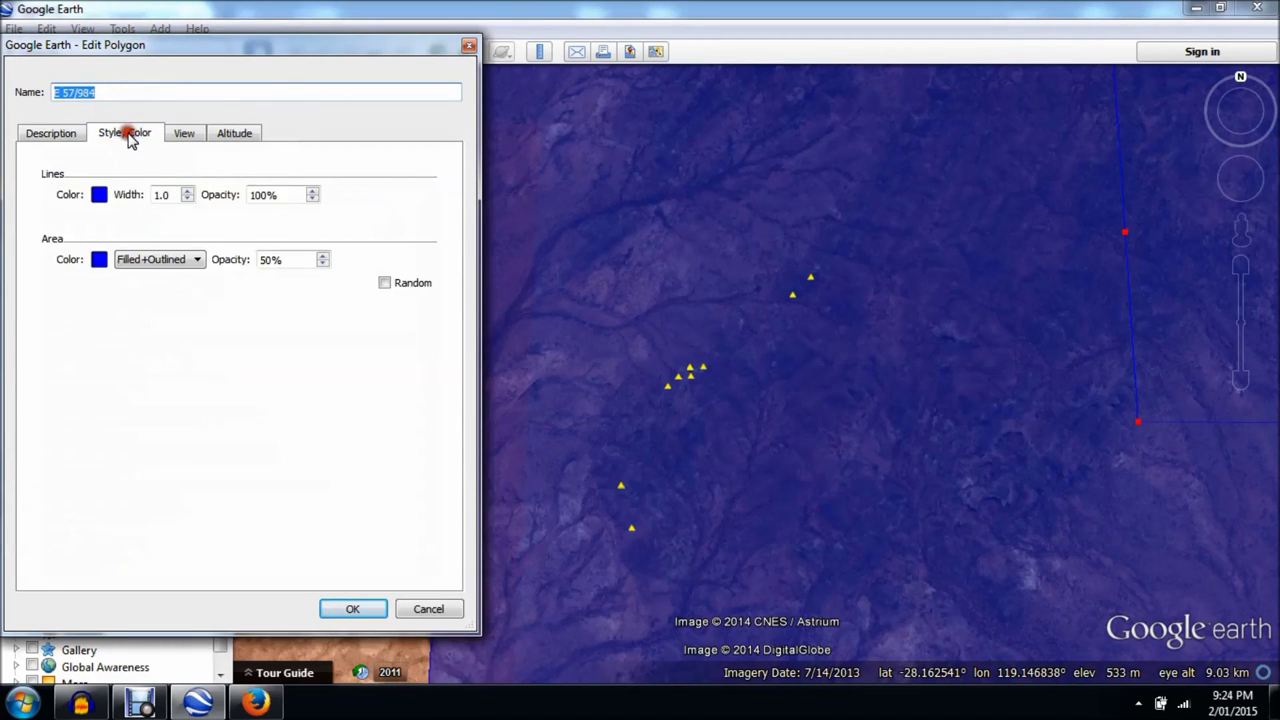
{"action": "left_click", "coordinate": [99, 195]}
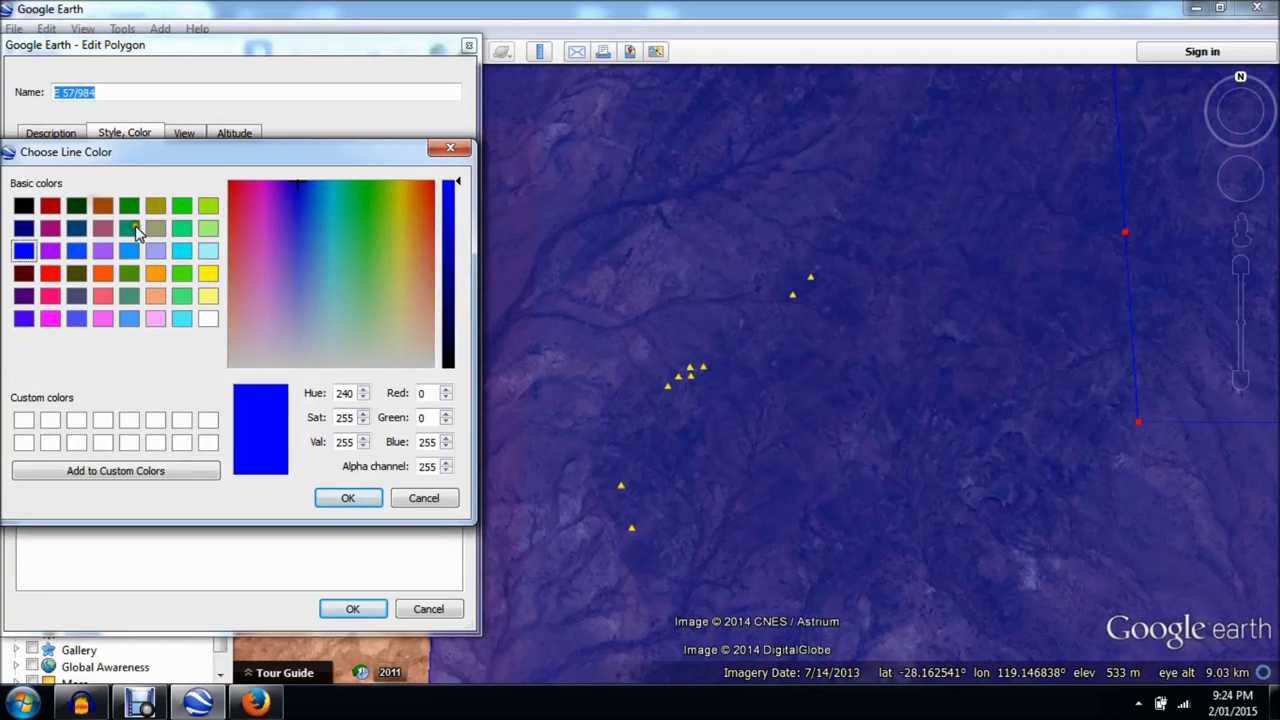
{"action": "left_click", "coordinate": [207, 273]}
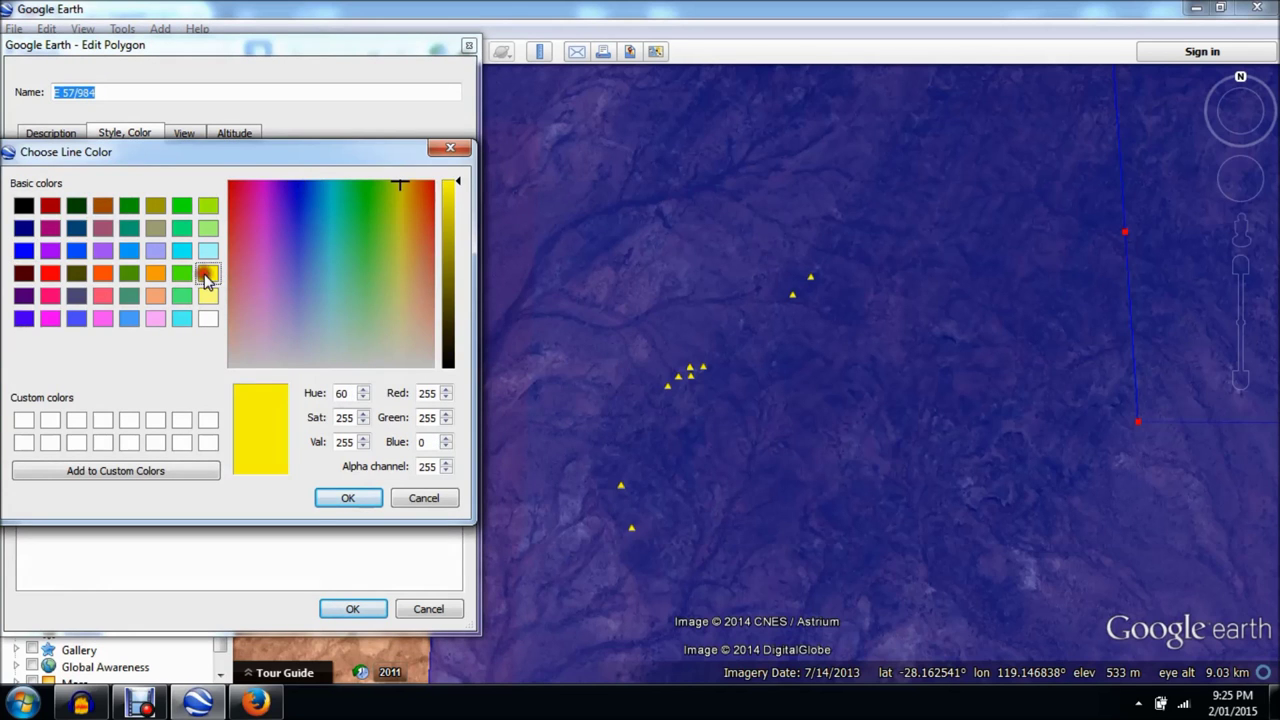
{"action": "left_click", "coordinate": [335, 503]}
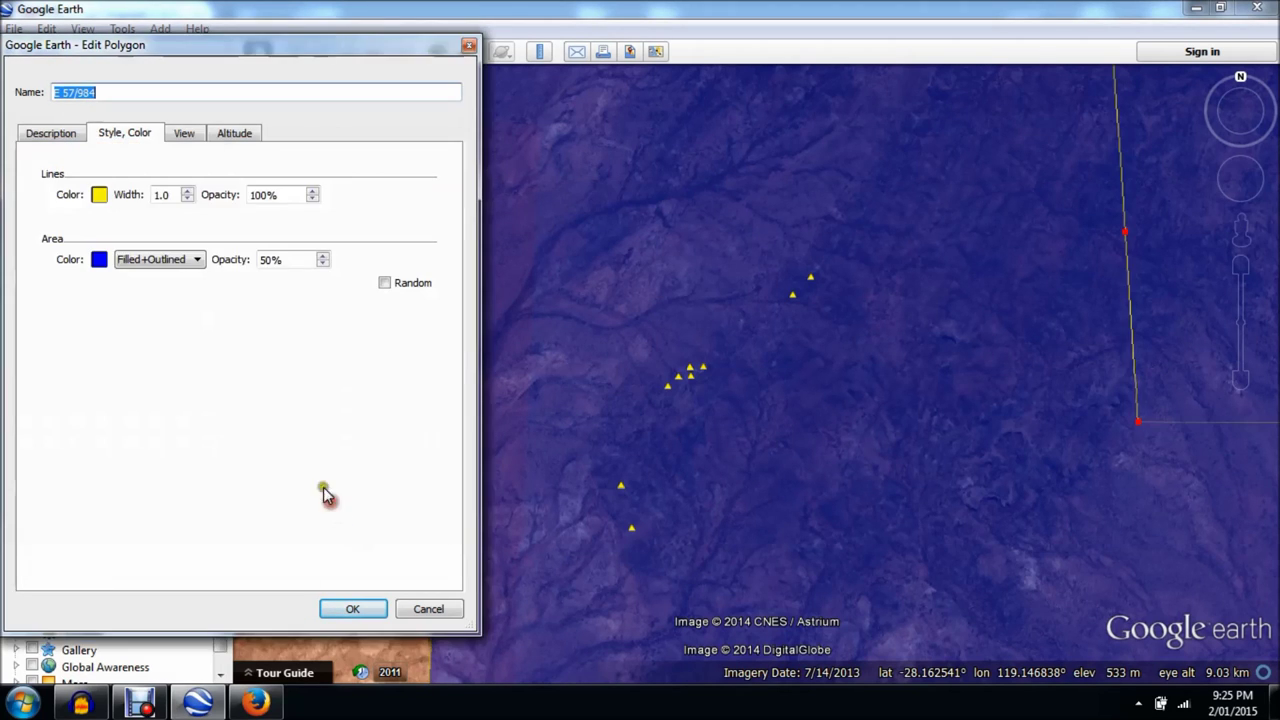
{"action": "left_click", "coordinate": [187, 190]}
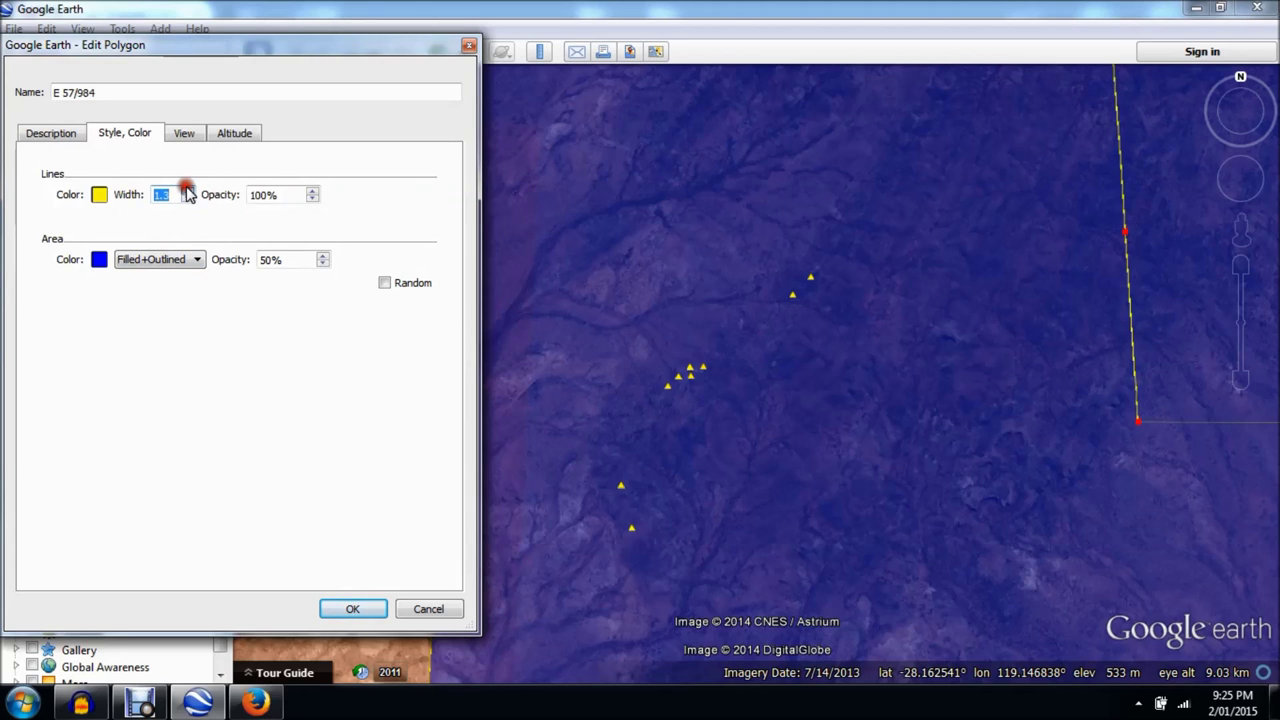
{"action": "left_click", "coordinate": [187, 190]}
{"action": "left_click", "coordinate": [346, 610]}
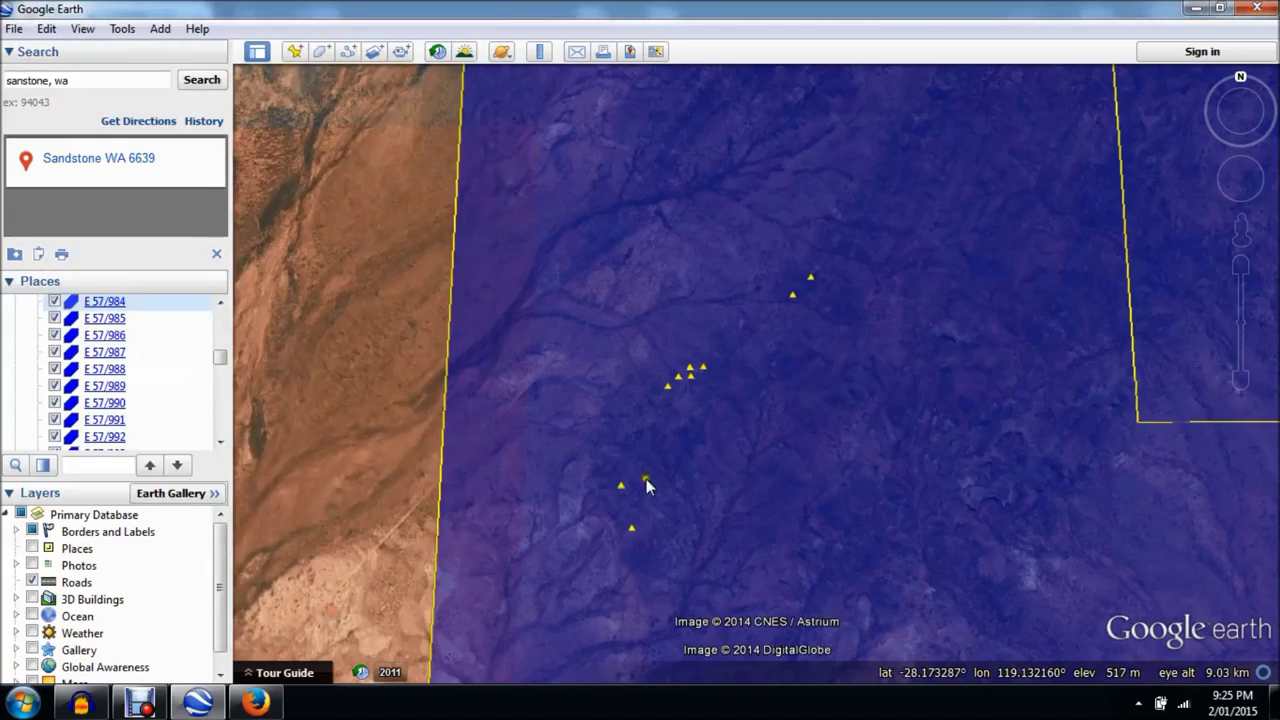
Step: Zoom out to frame the yellow-outlined tenement beside Sandstone, then zoom into its northern part
{"action": "scroll", "coordinate": [694, 461], "scroll_direction": "down", "scroll_amount": 1}
{"action": "scroll", "coordinate": [786, 450], "scroll_direction": "down", "scroll_amount": 5}
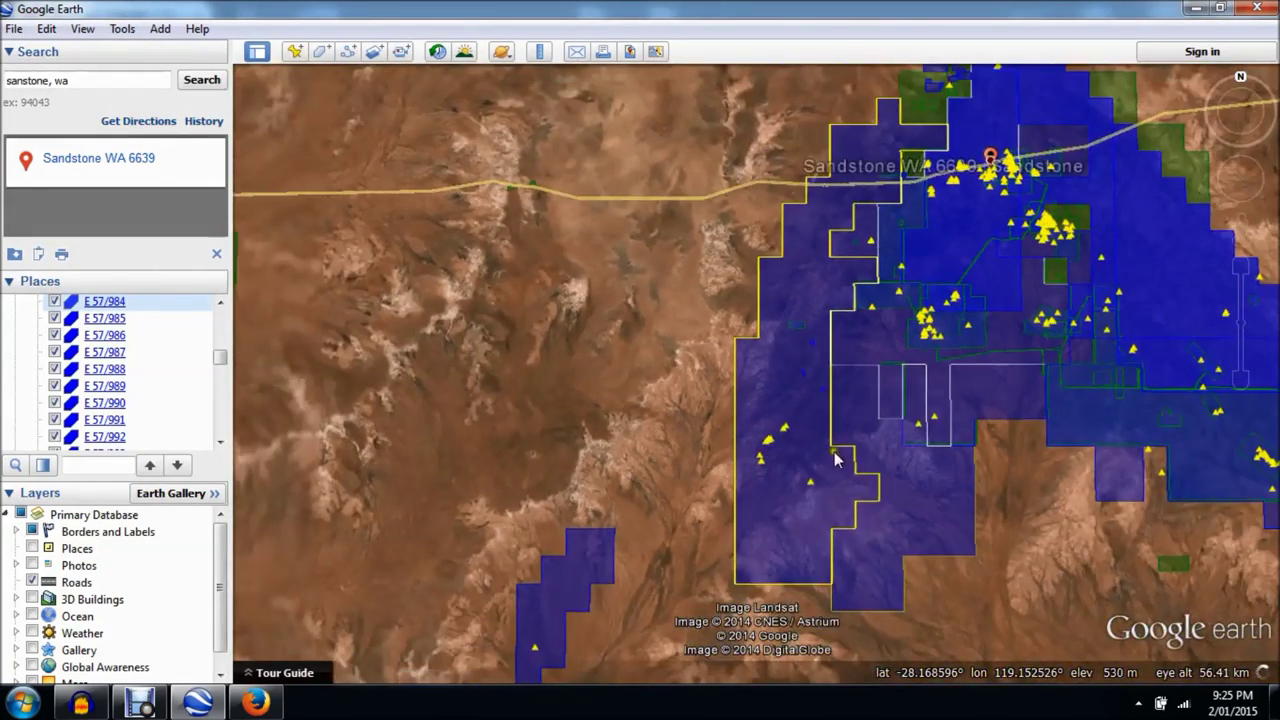
{"action": "left_click_drag", "start_coordinate": [923, 371], "coordinate": [748, 381]}
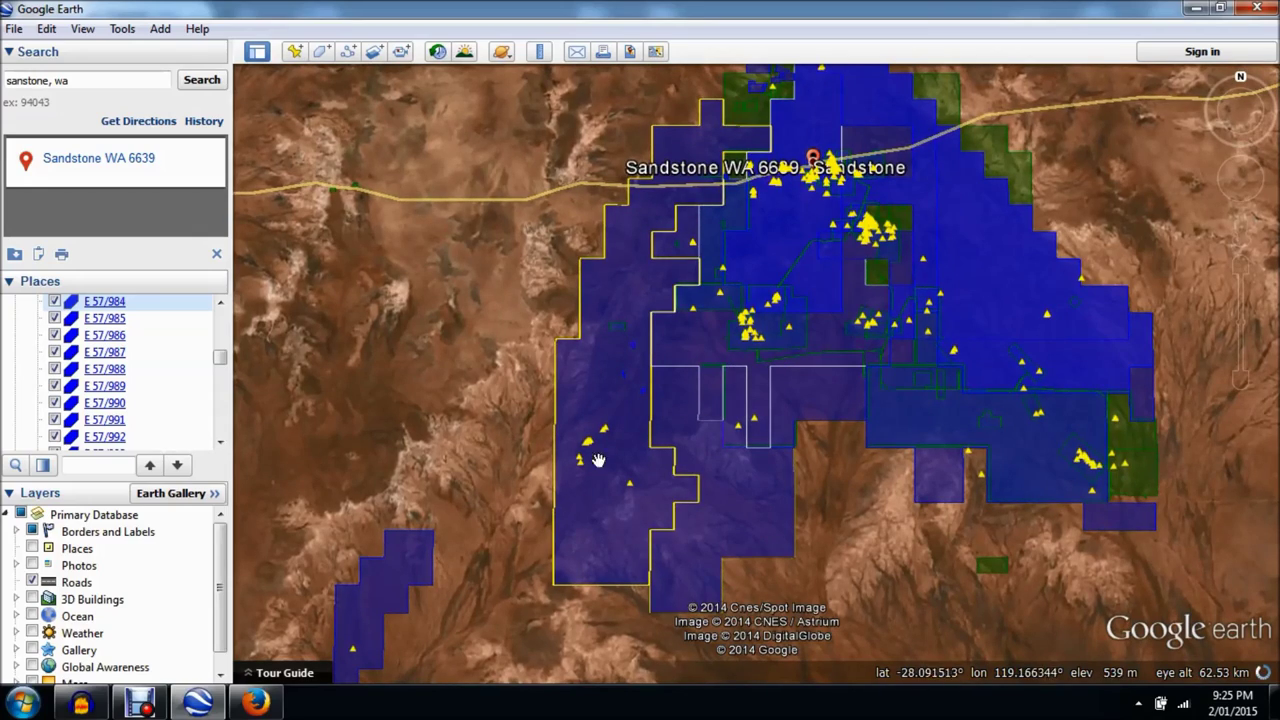
{"action": "double_click", "coordinate": [636, 349]}
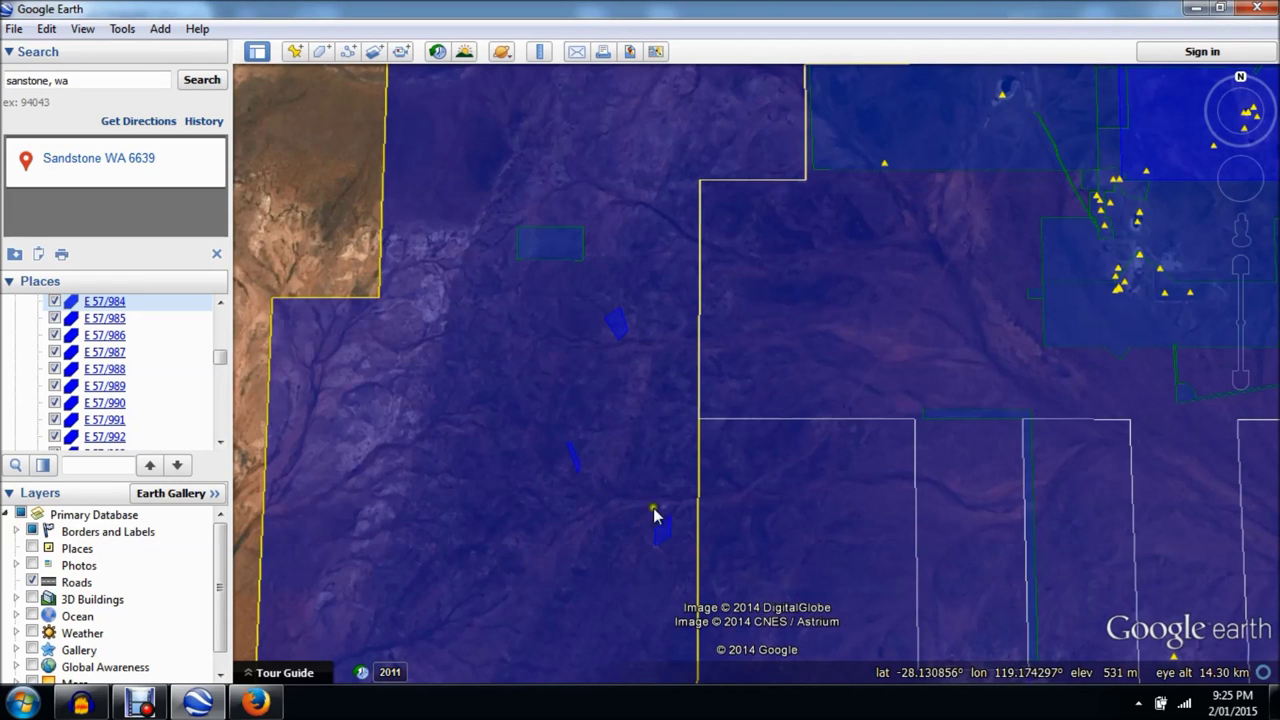
Step: Pan north and south along the yellow E 57/984 boundary, then zoom out to show the whole tenement
{"action": "left_click_drag", "start_coordinate": [600, 231], "coordinate": [545, 479]}
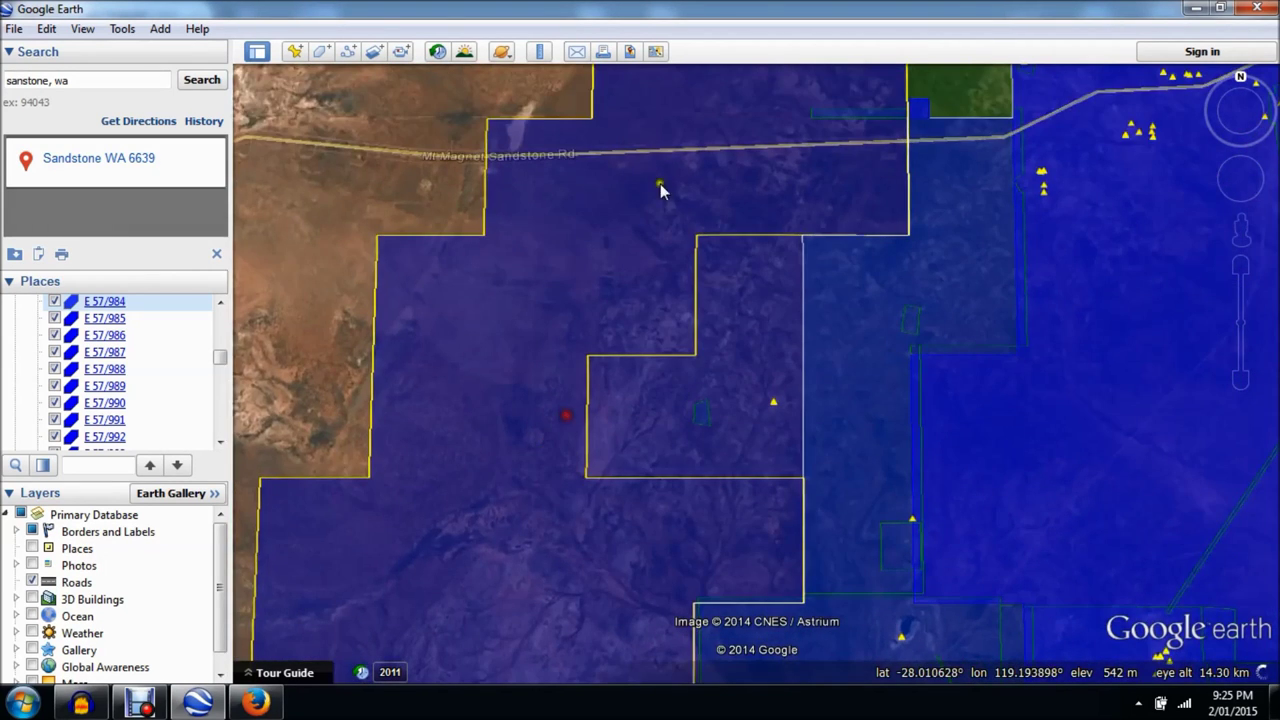
{"action": "left_click_drag", "start_coordinate": [660, 189], "coordinate": [580, 391]}
{"action": "left_click_drag", "start_coordinate": [714, 234], "coordinate": [625, 347]}
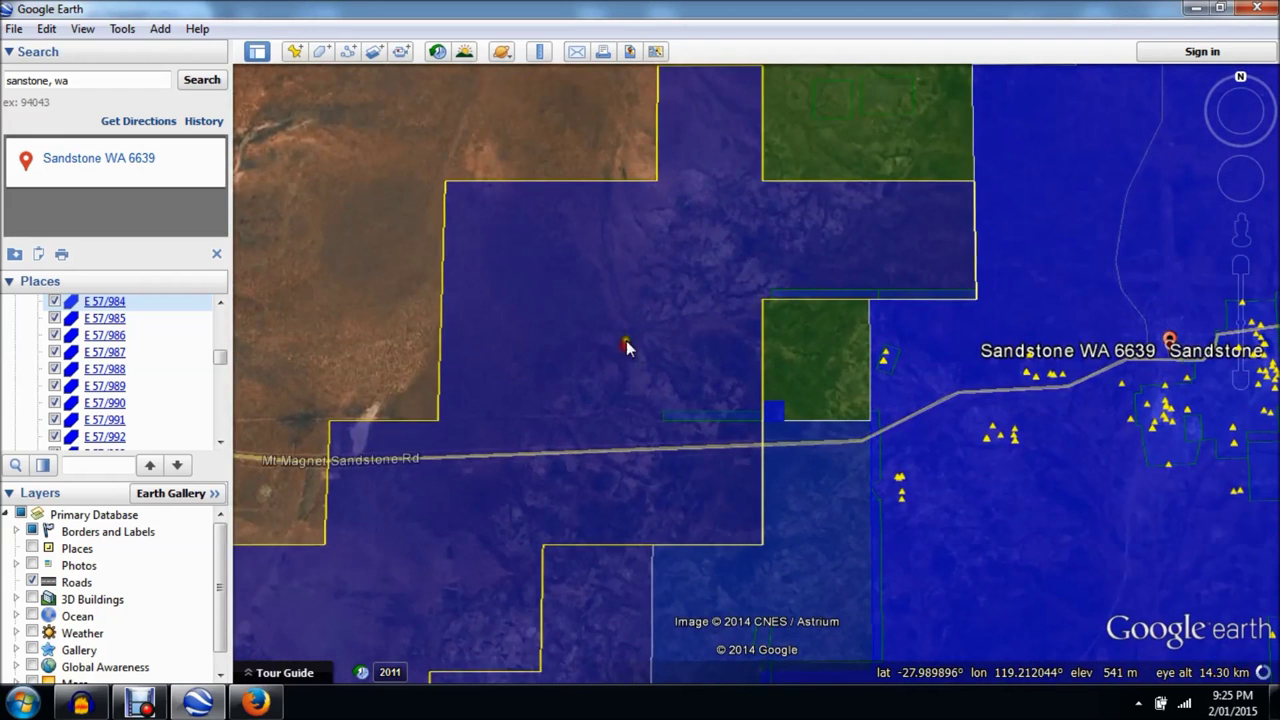
{"action": "left_click_drag", "start_coordinate": [646, 294], "coordinate": [615, 405]}
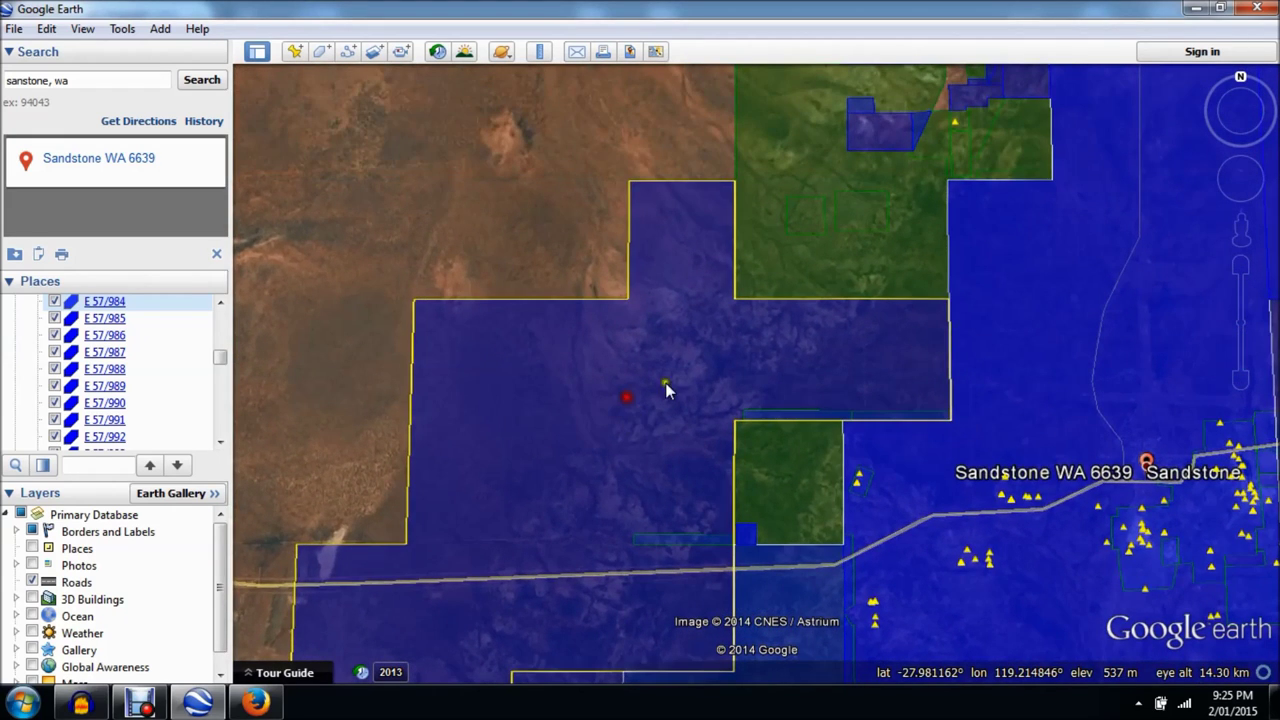
{"action": "left_click_drag", "start_coordinate": [724, 467], "coordinate": [651, 363]}
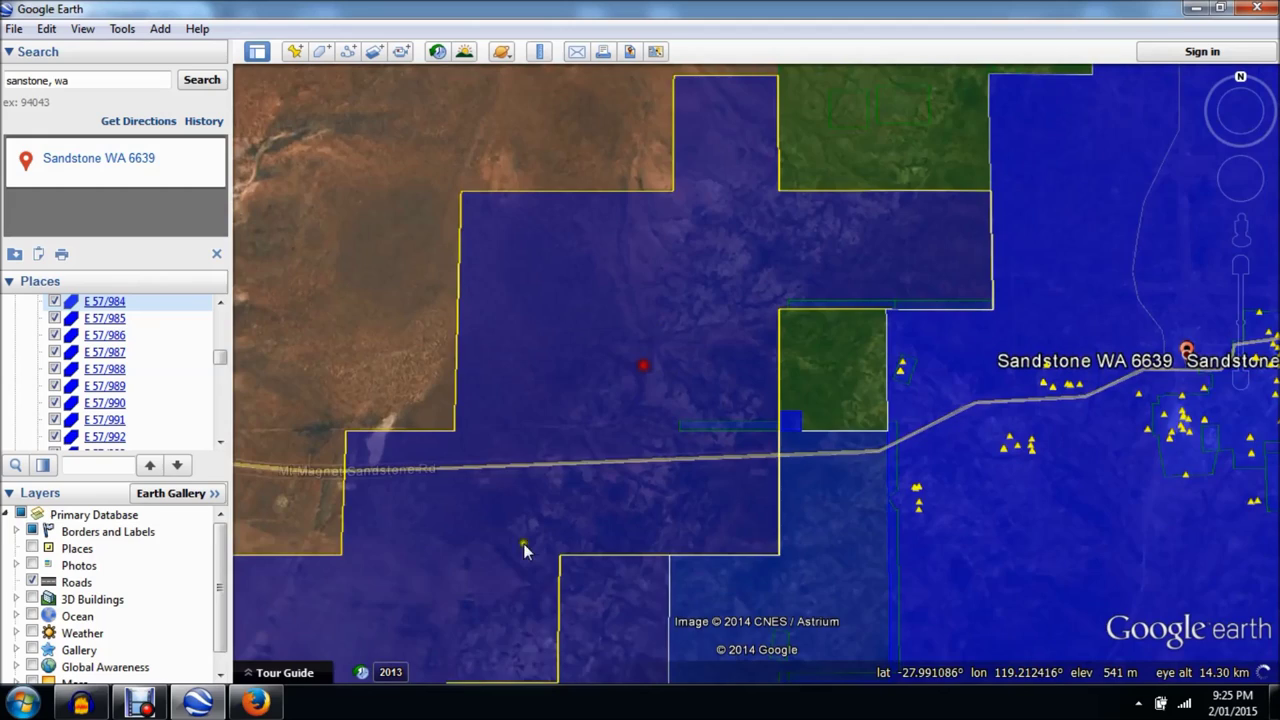
{"action": "left_click_drag", "start_coordinate": [425, 623], "coordinate": [480, 435]}
{"action": "left_click_drag", "start_coordinate": [493, 343], "coordinate": [587, 343]}
{"action": "scroll", "coordinate": [653, 377], "scroll_direction": "down", "scroll_amount": 1}
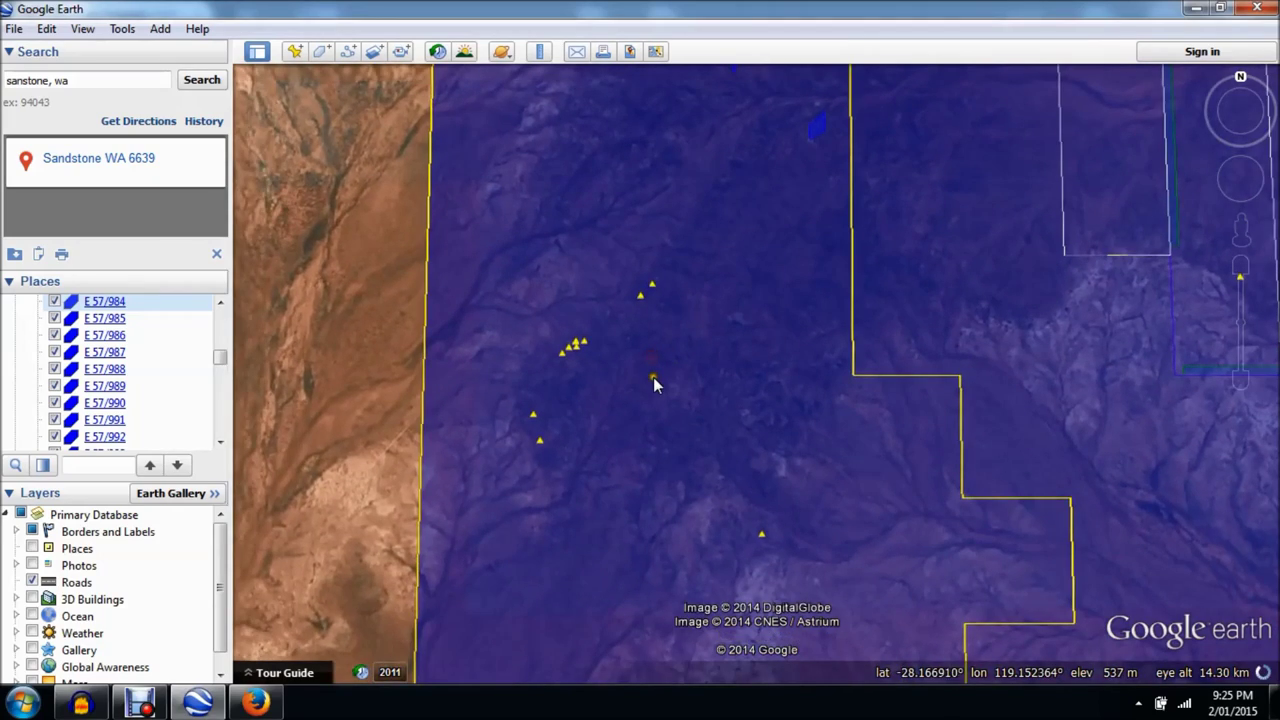
{"action": "scroll", "coordinate": [653, 380], "scroll_direction": "down", "scroll_amount": 2}
{"action": "scroll", "coordinate": [653, 380], "scroll_direction": "down", "scroll_amount": 3}
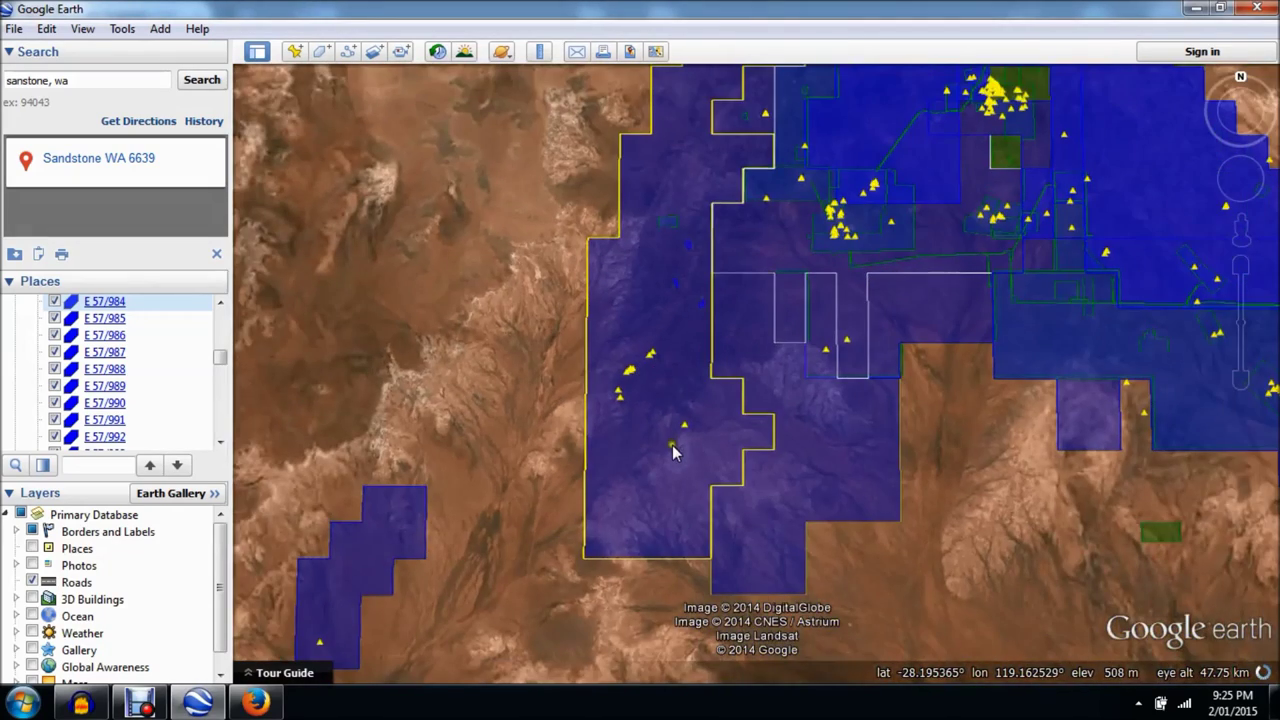